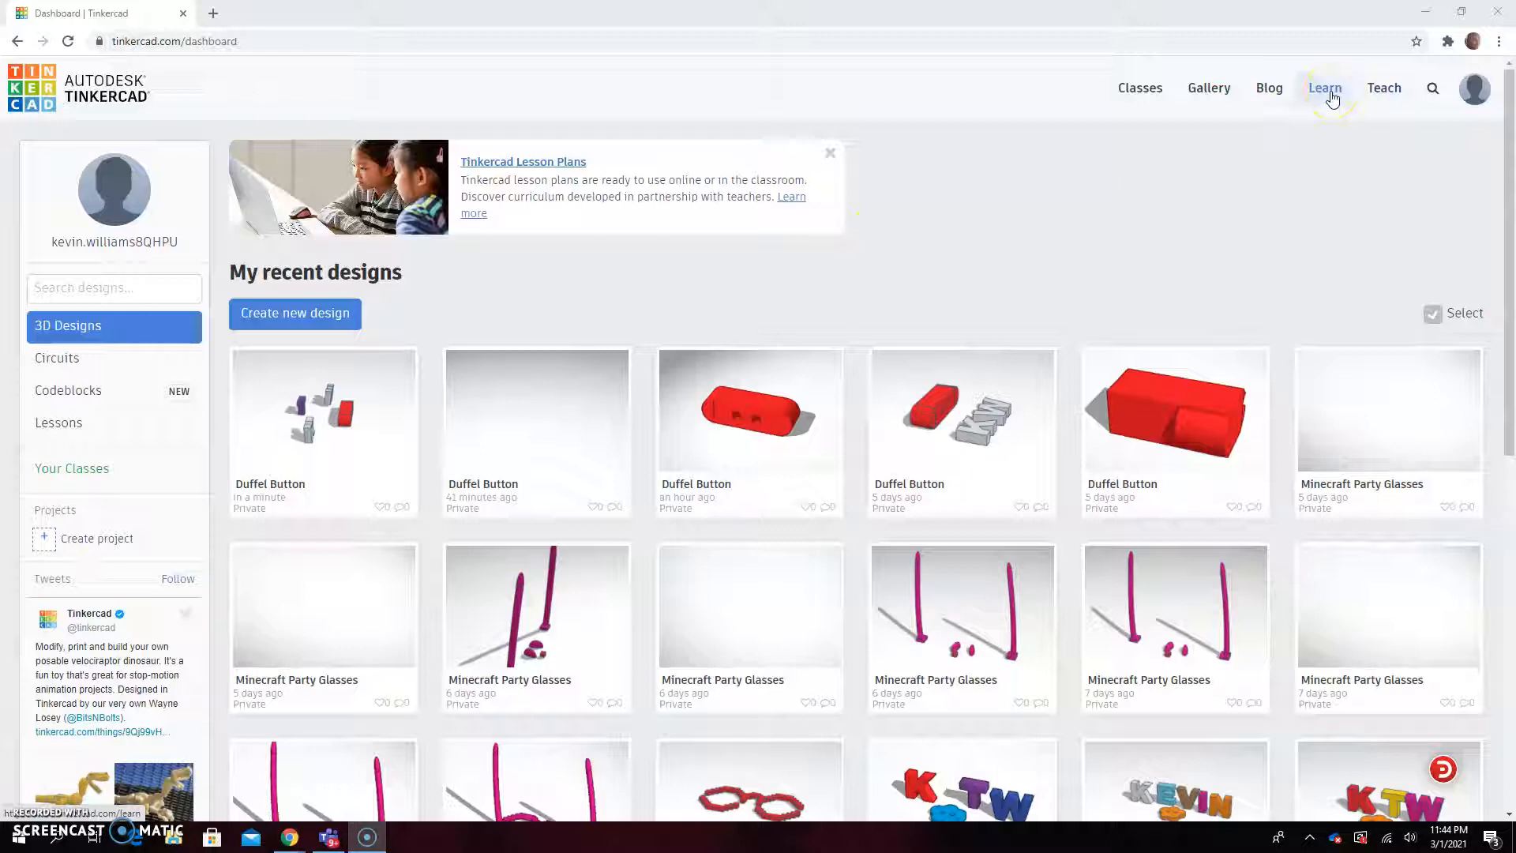
# Step: Open the full gallery of Tinkercad Basic Skills 3D lessons from the learning section
pyautogui.click(1330, 93)
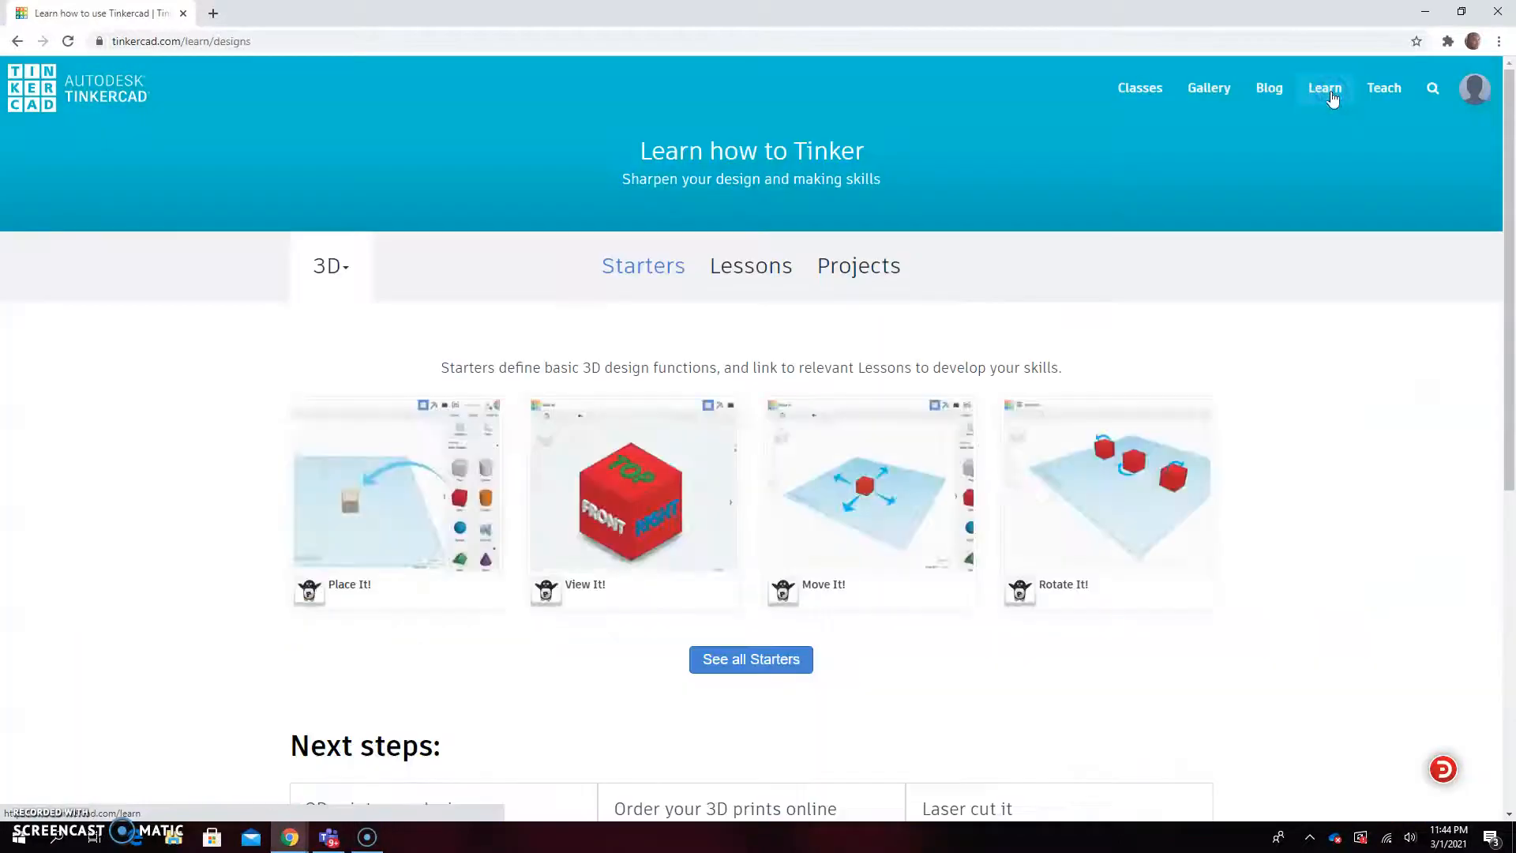
pyautogui.click(737, 280)
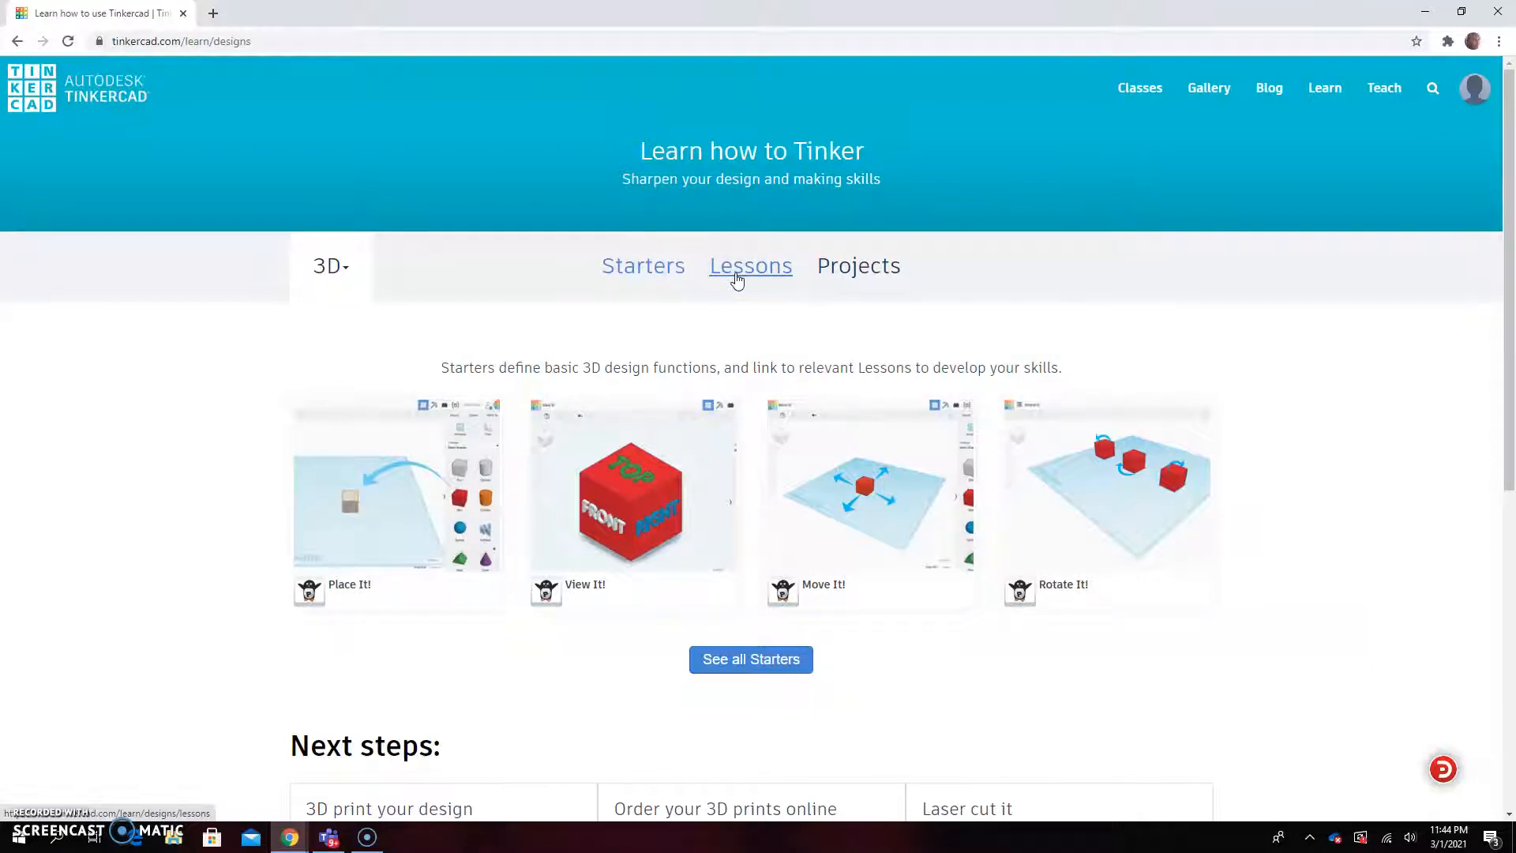
pyautogui.click(737, 280)
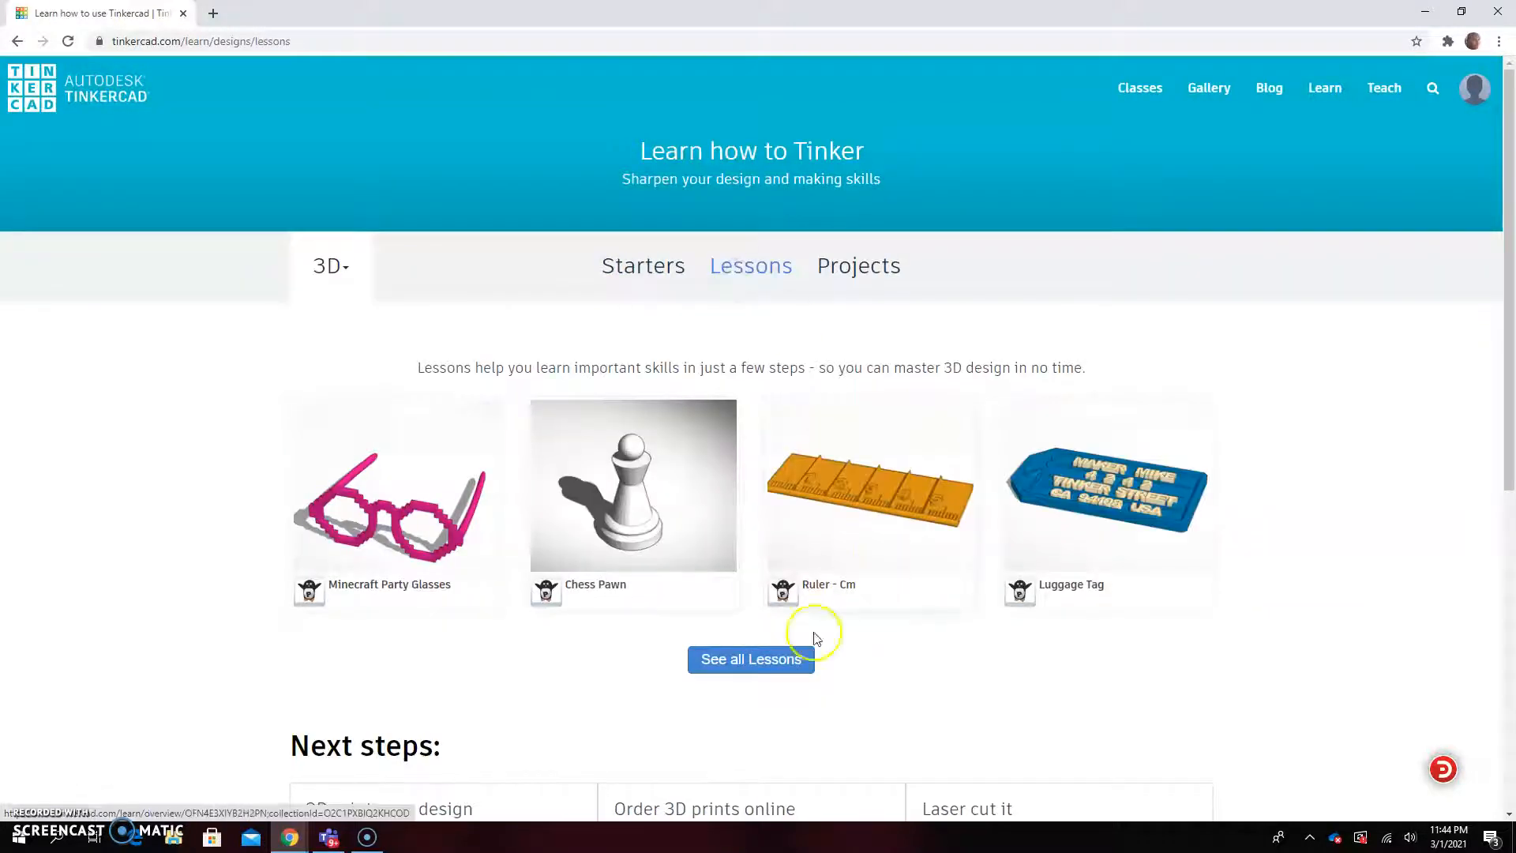
pyautogui.click(737, 664)
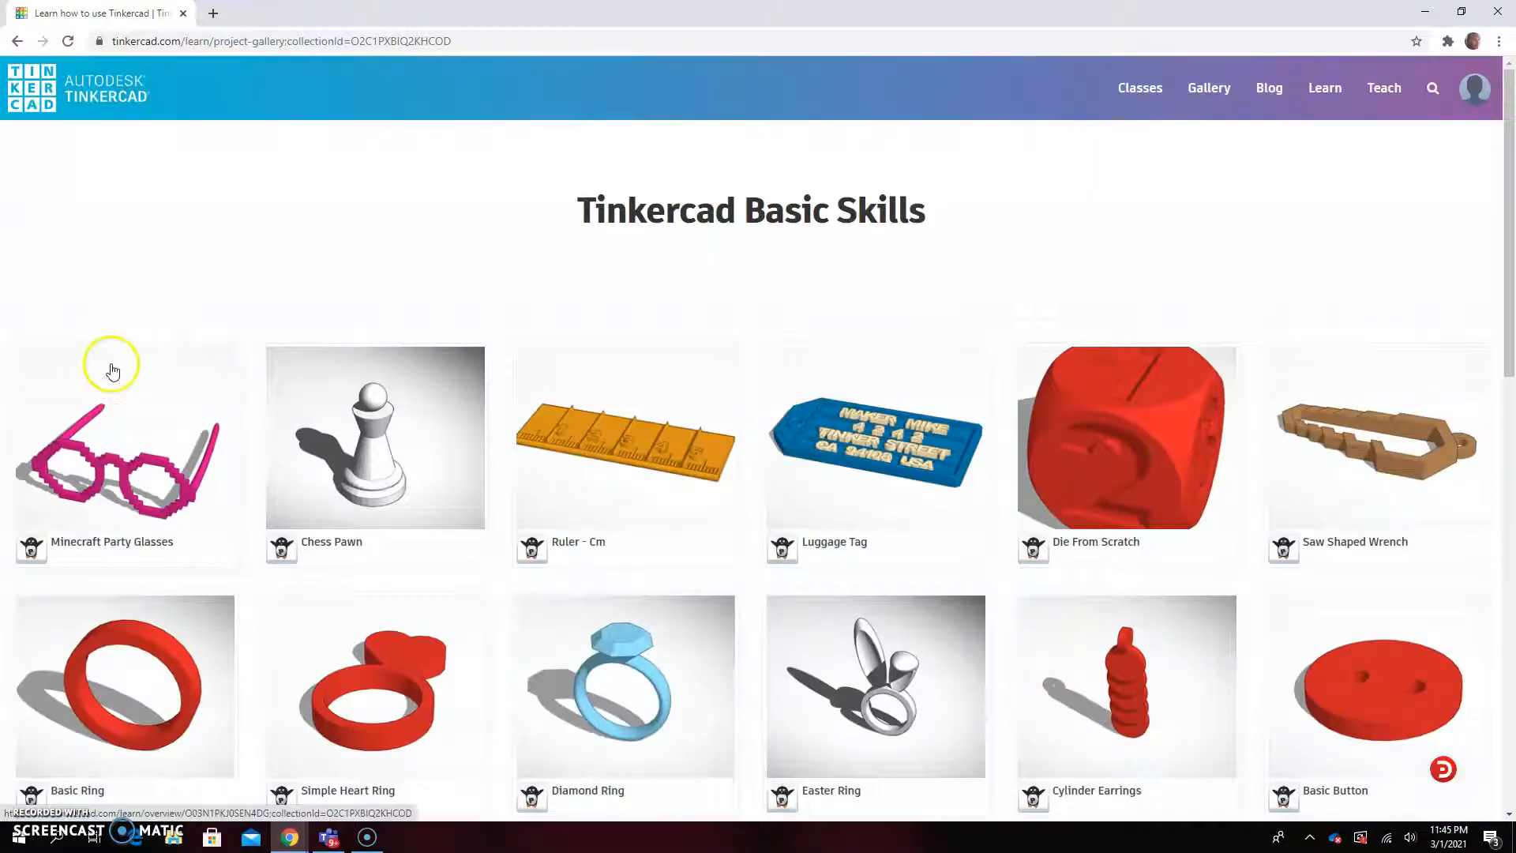
# Step: Find the Duffel Button lesson in the Basic Skills gallery and start it
pyautogui.scroll(-2, 115, 371)
pyautogui.scroll(-3, 114, 371)
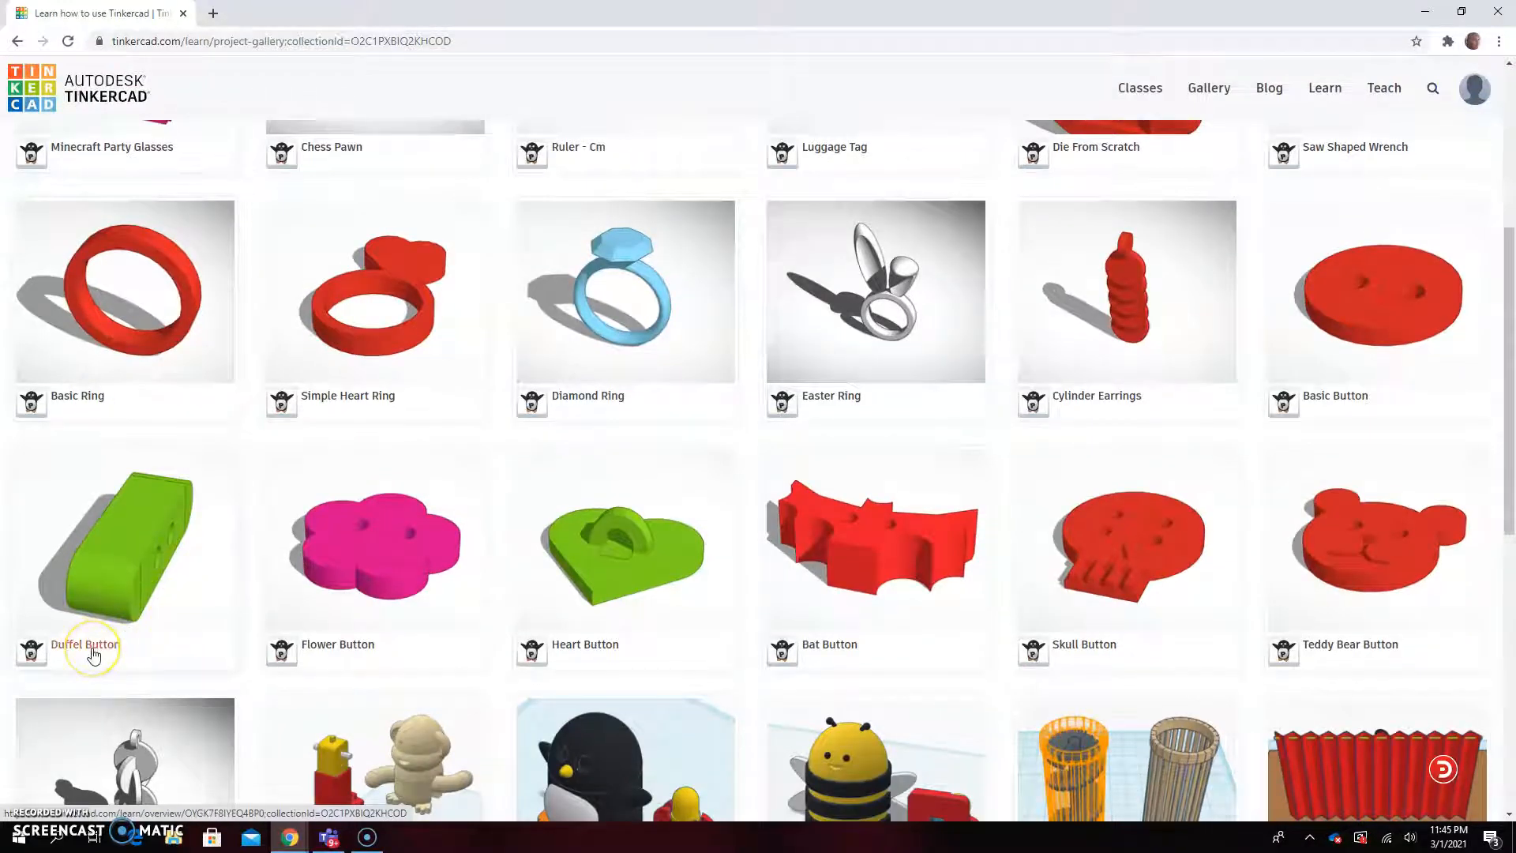
pyautogui.click(122, 575)
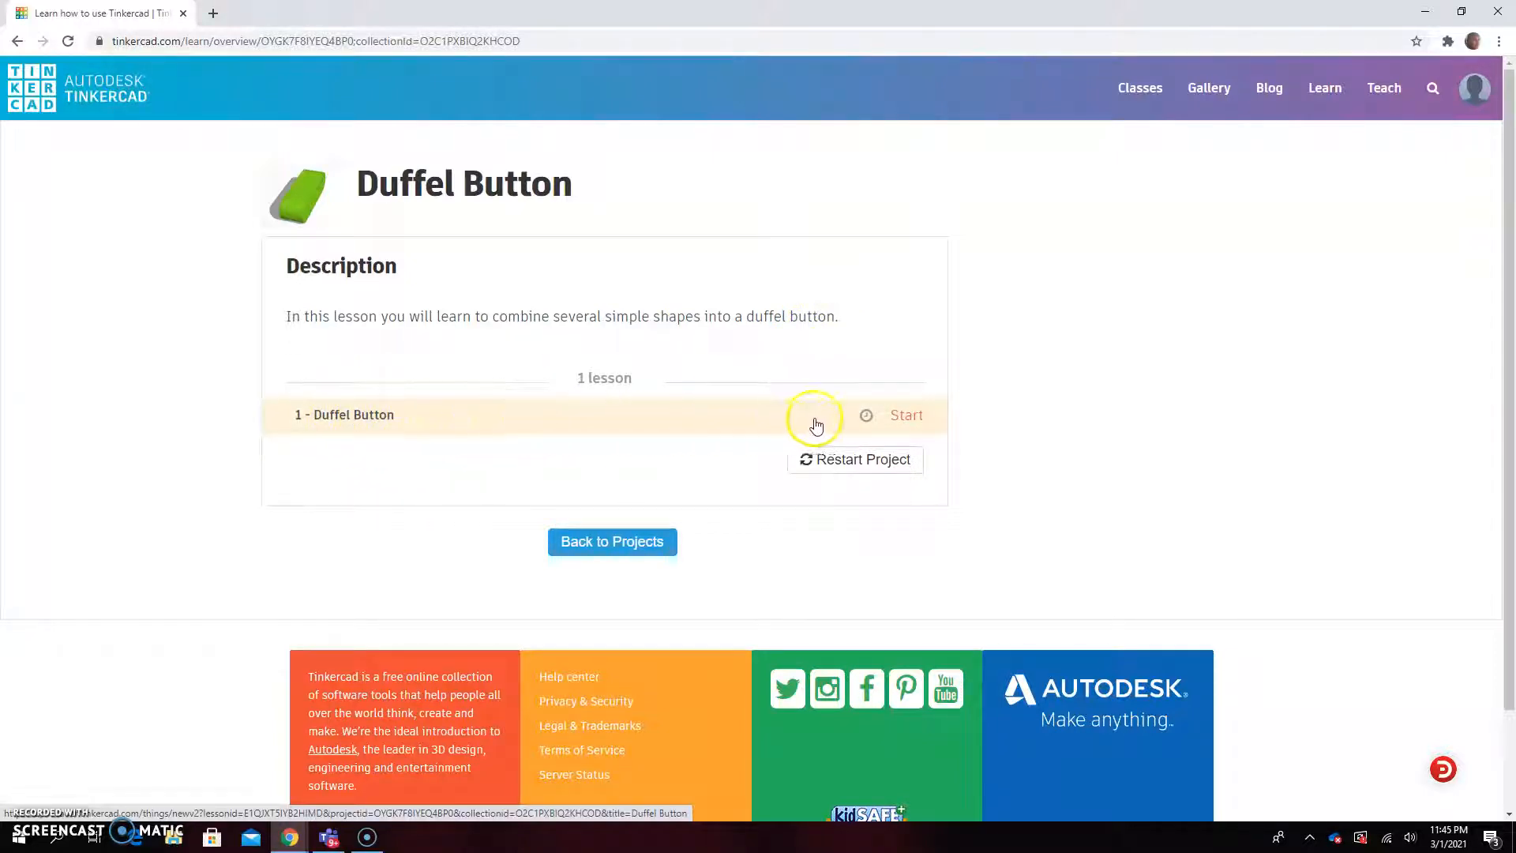
pyautogui.click(909, 423)
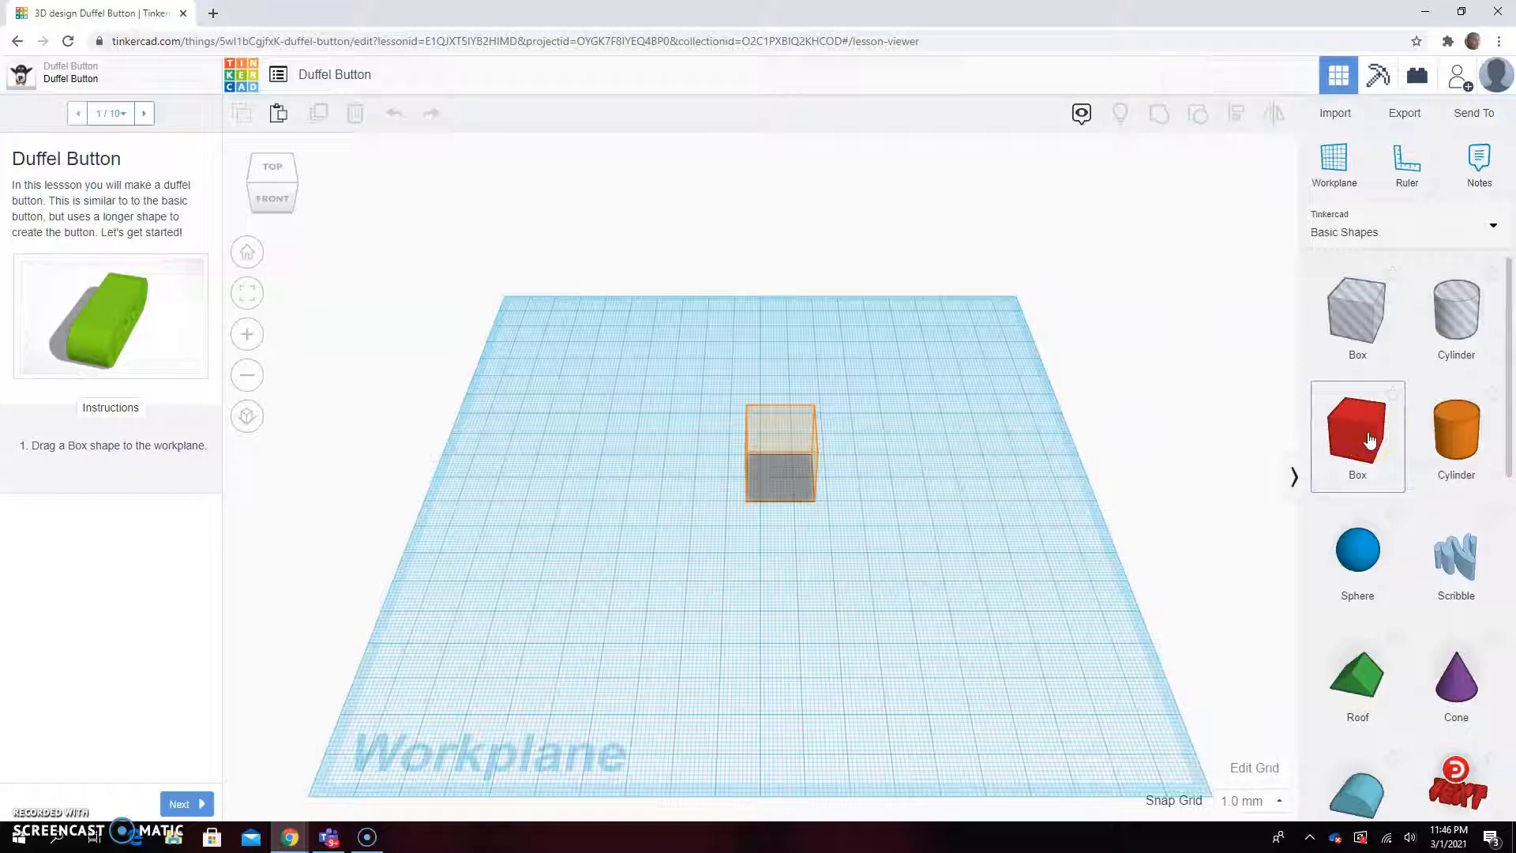
# Step: Place a solid red Box shape on the orange guide outline in the workplane
pyautogui.moveTo(1369, 440); pyautogui.dragTo(788, 477)
pyautogui.moveTo(883, 643)
pyautogui.mouseDown(button='right')
pyautogui.moveTo(888, 625)
pyautogui.moveTo(912, 642)
pyautogui.mouseUp(button='right')
pyautogui.scroll(4, 890, 622)
pyautogui.moveTo(782, 357); pyautogui.dragTo(770, 357)
pyautogui.click(861, 661)
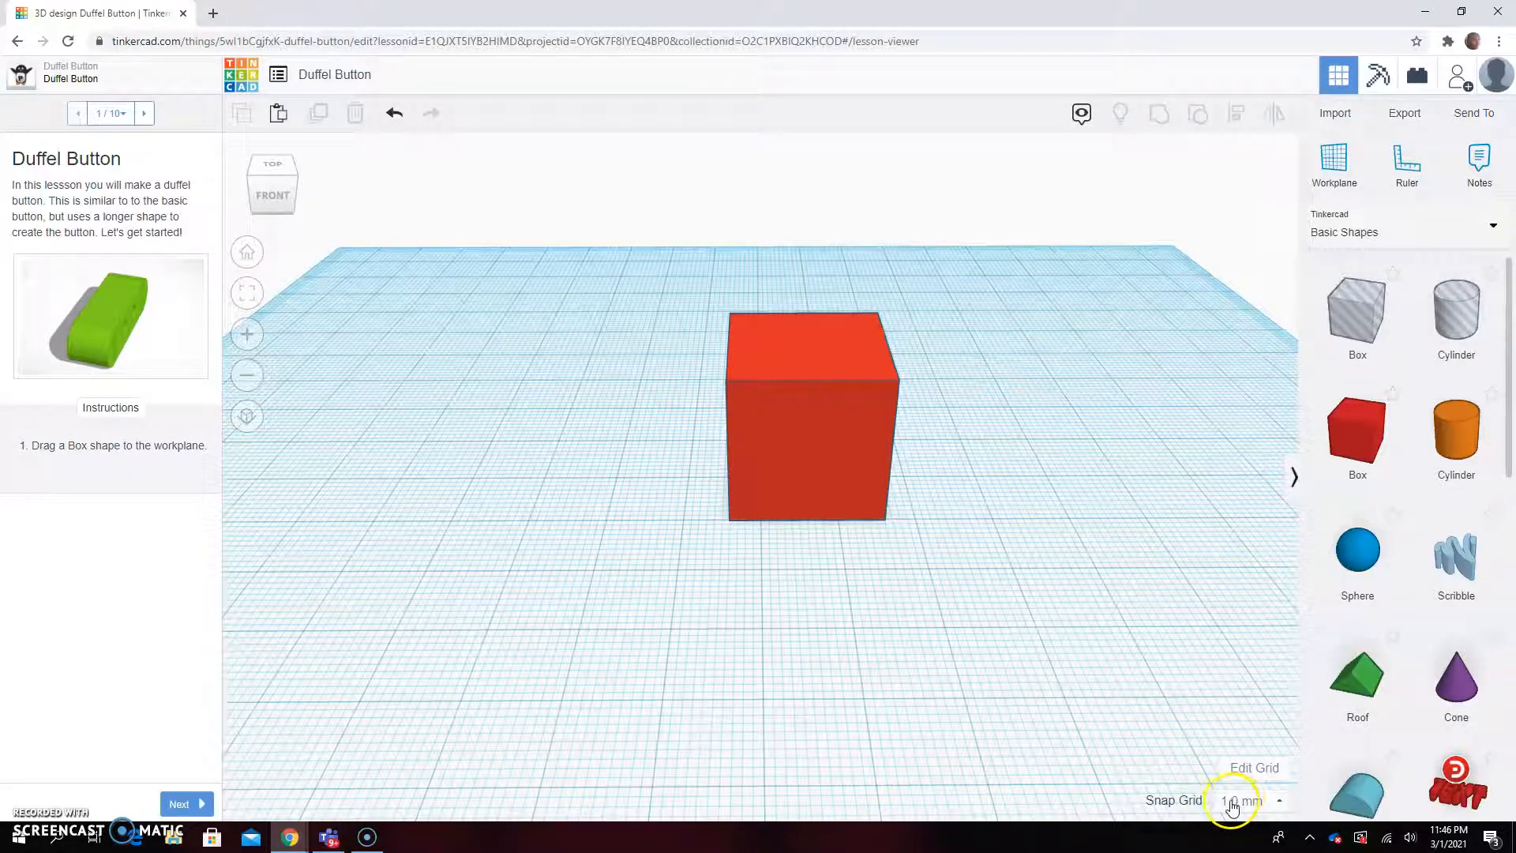
# Step: Set the snap grid to 0.5 mm and advance the lesson to step 2
pyautogui.click(1279, 803)
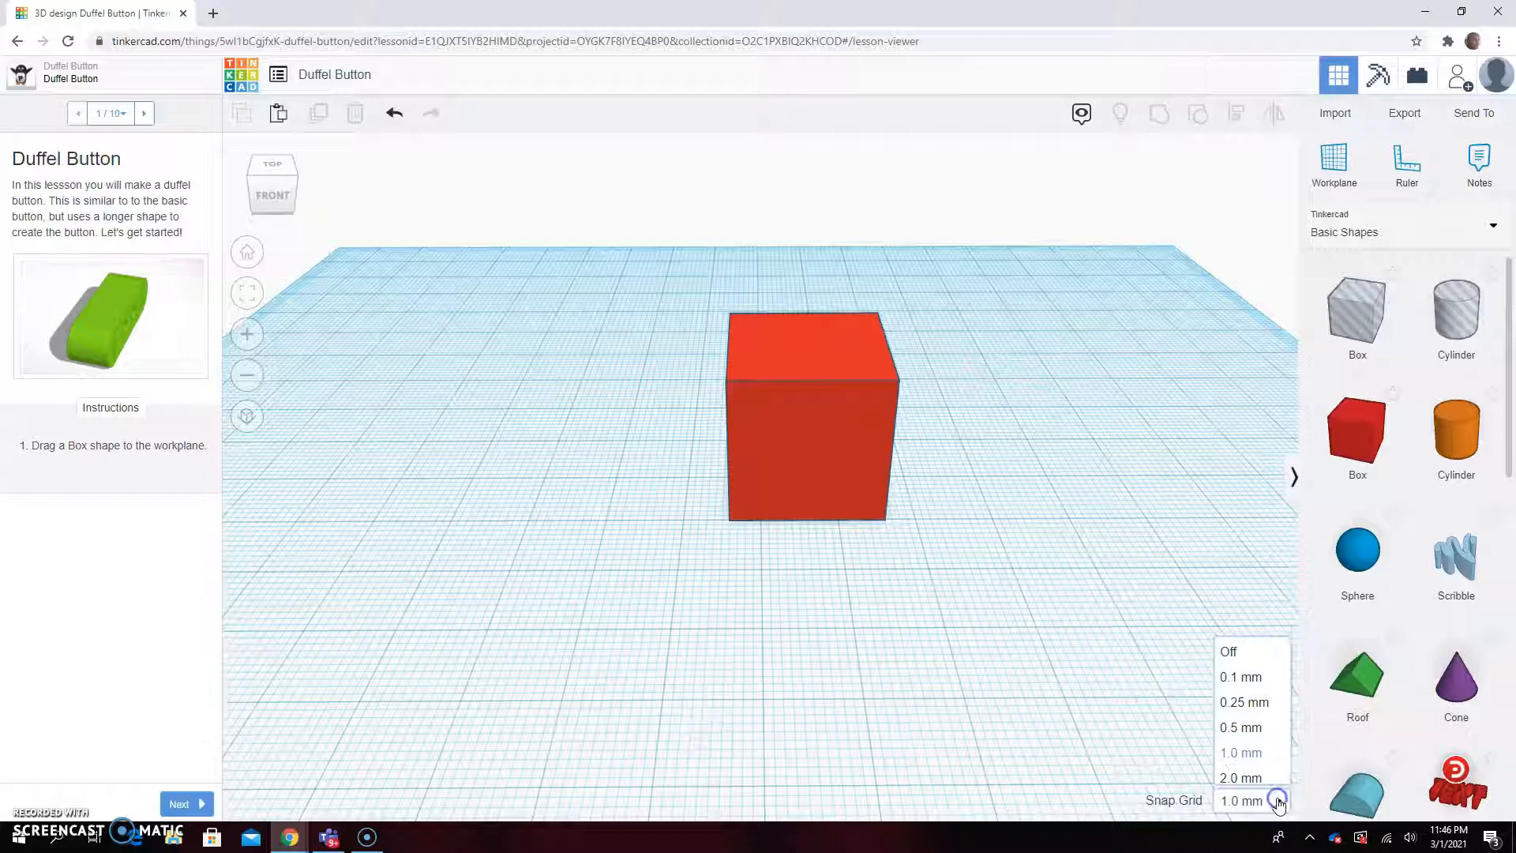
pyautogui.click(1240, 716)
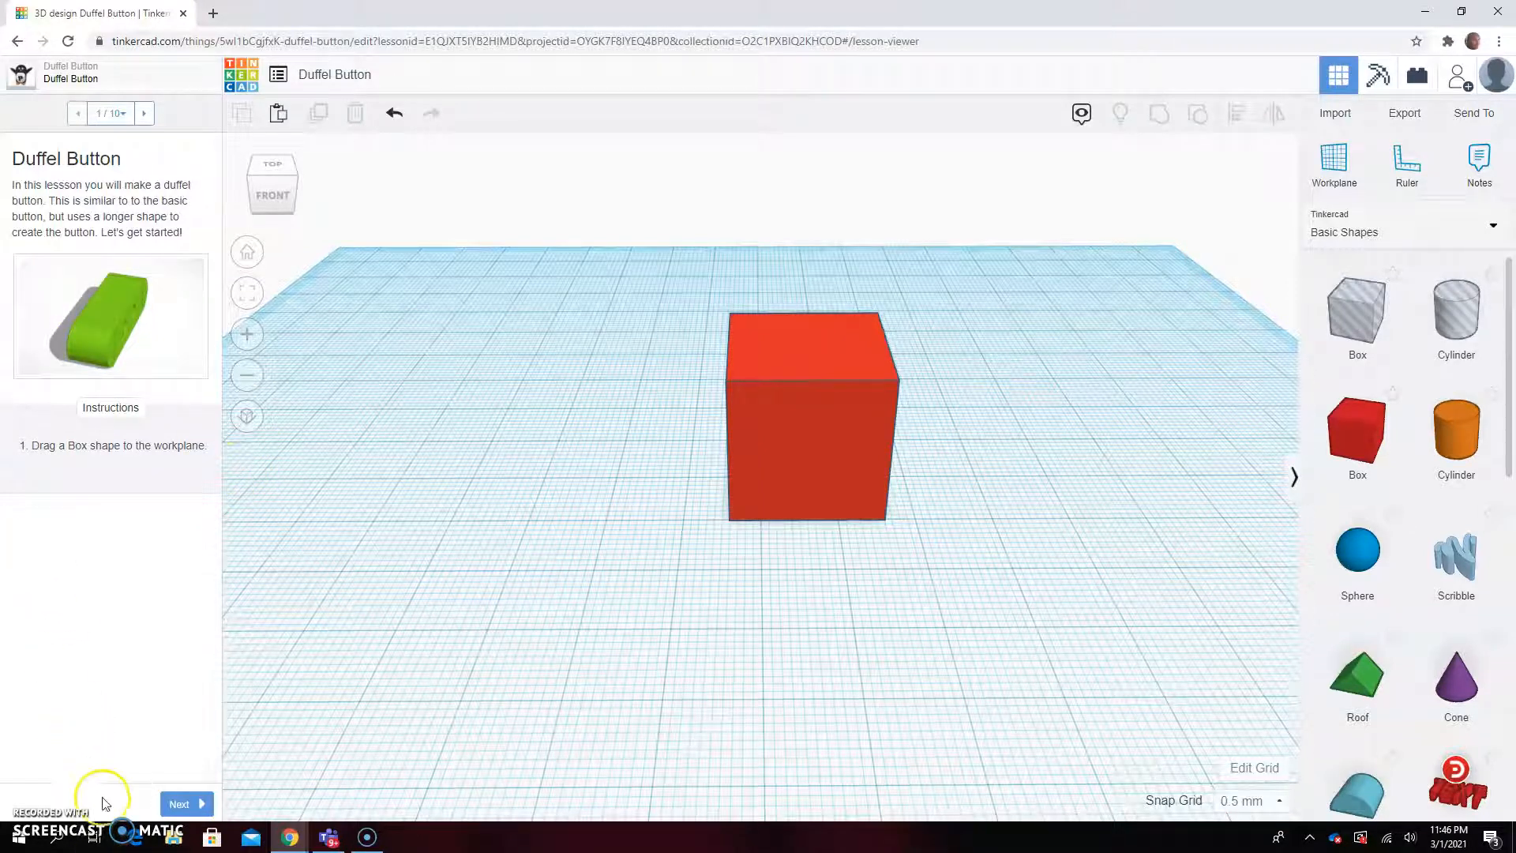
pyautogui.click(180, 804)
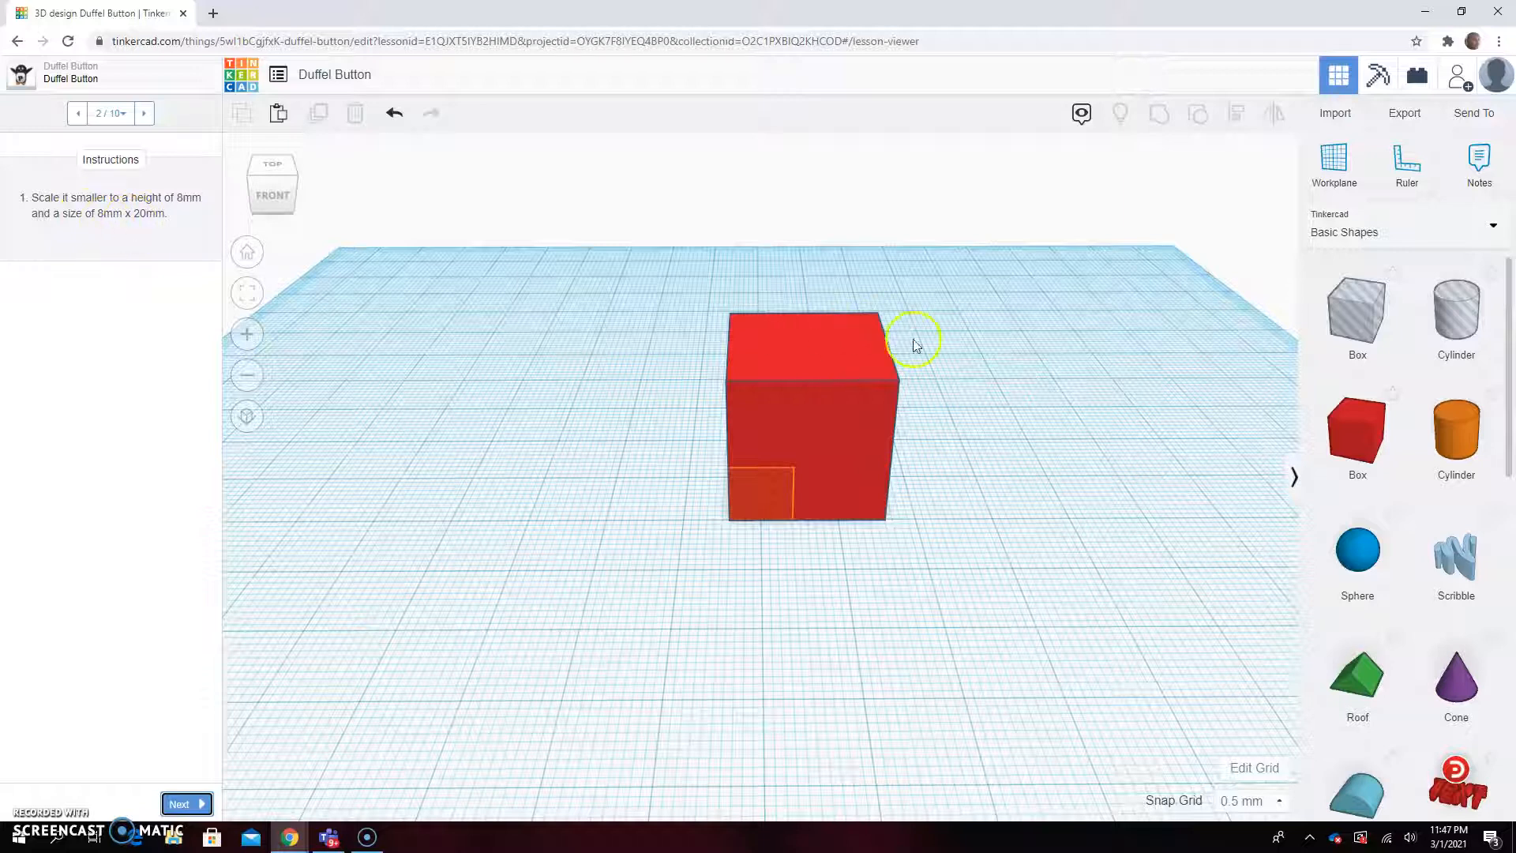
# Step: Scale the red box to a height of 8 mm and a width of 8 mm
pyautogui.click(820, 403)
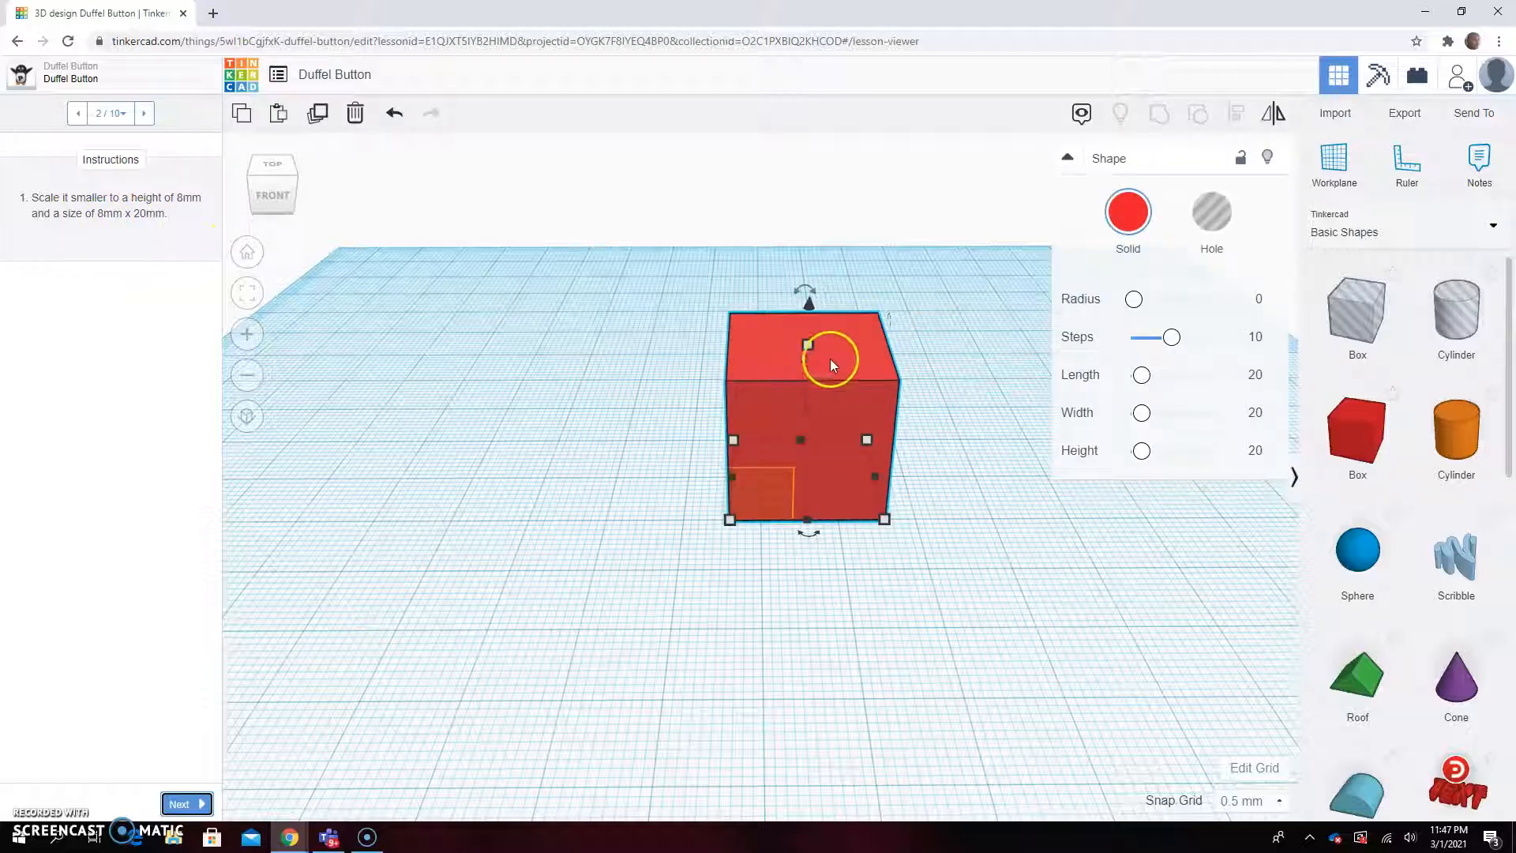
pyautogui.moveTo(833, 337); pyautogui.dragTo(806, 338)
pyautogui.press('Escape')
pyautogui.moveTo(812, 350)
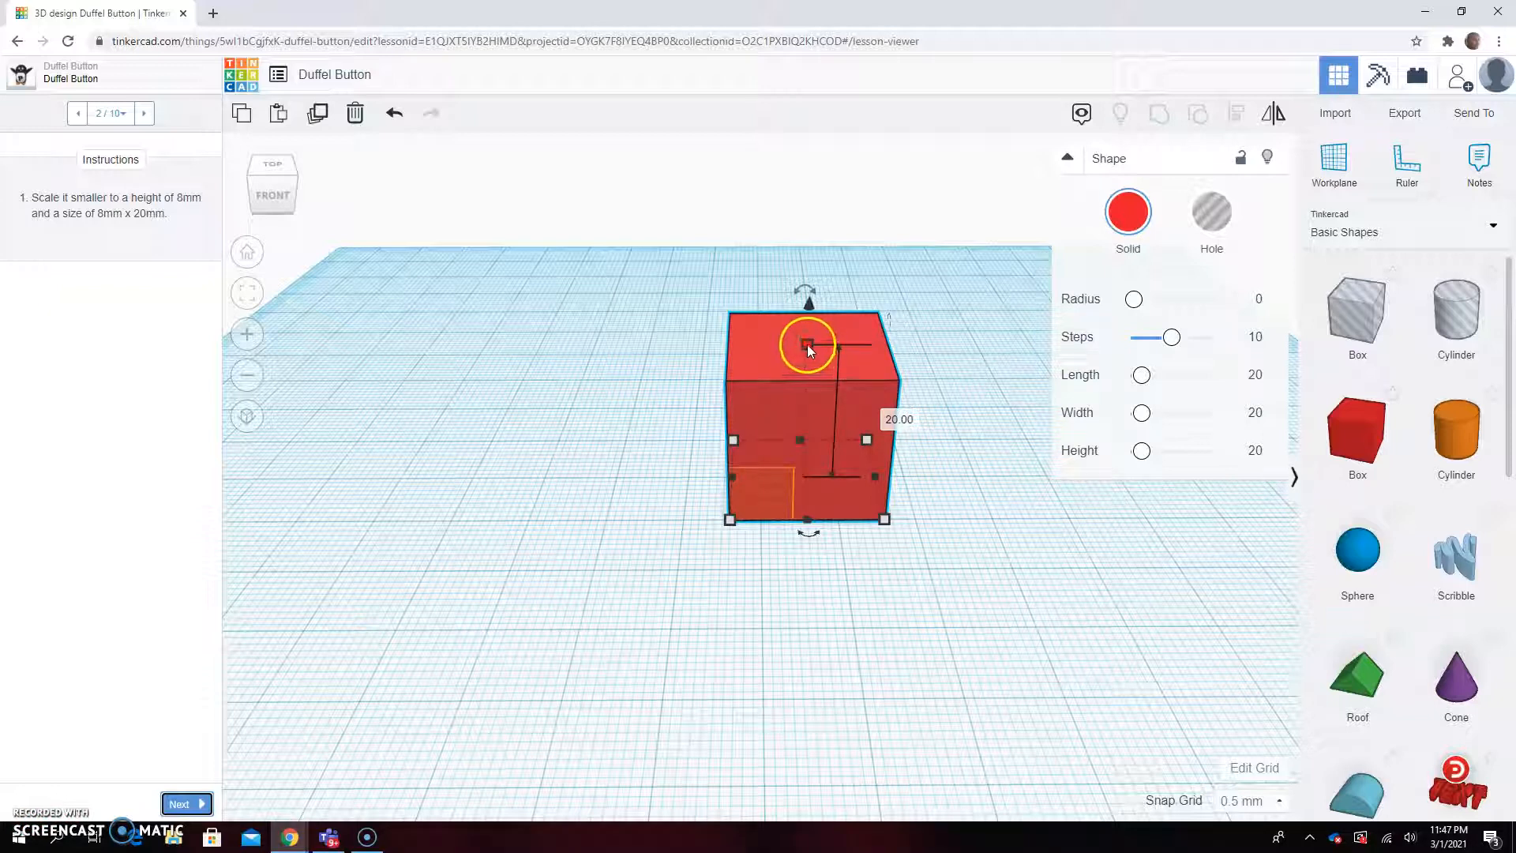
pyautogui.click(887, 413)
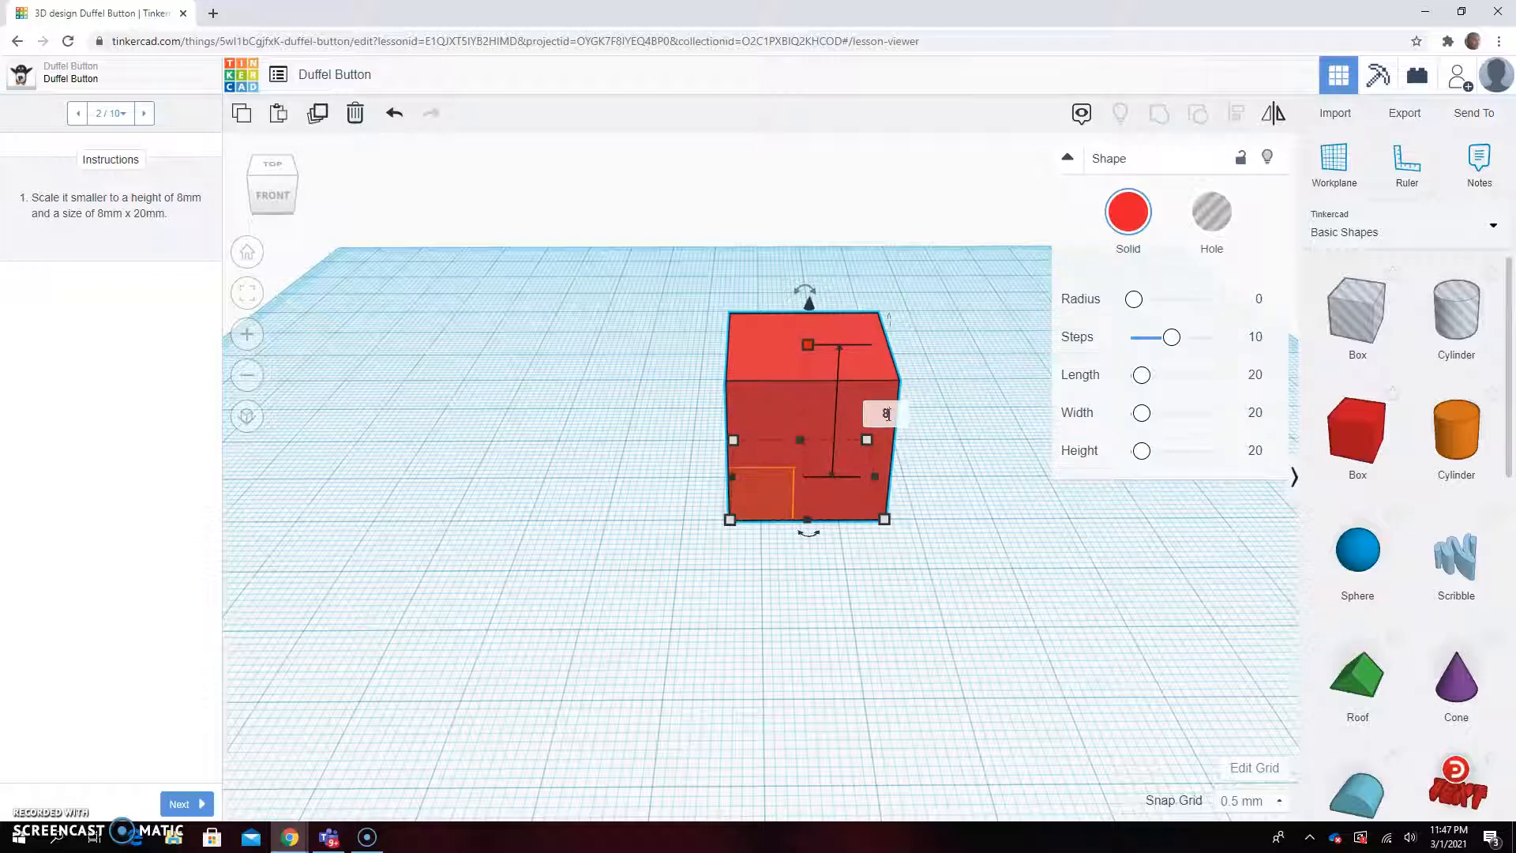
pyautogui.press('Return')
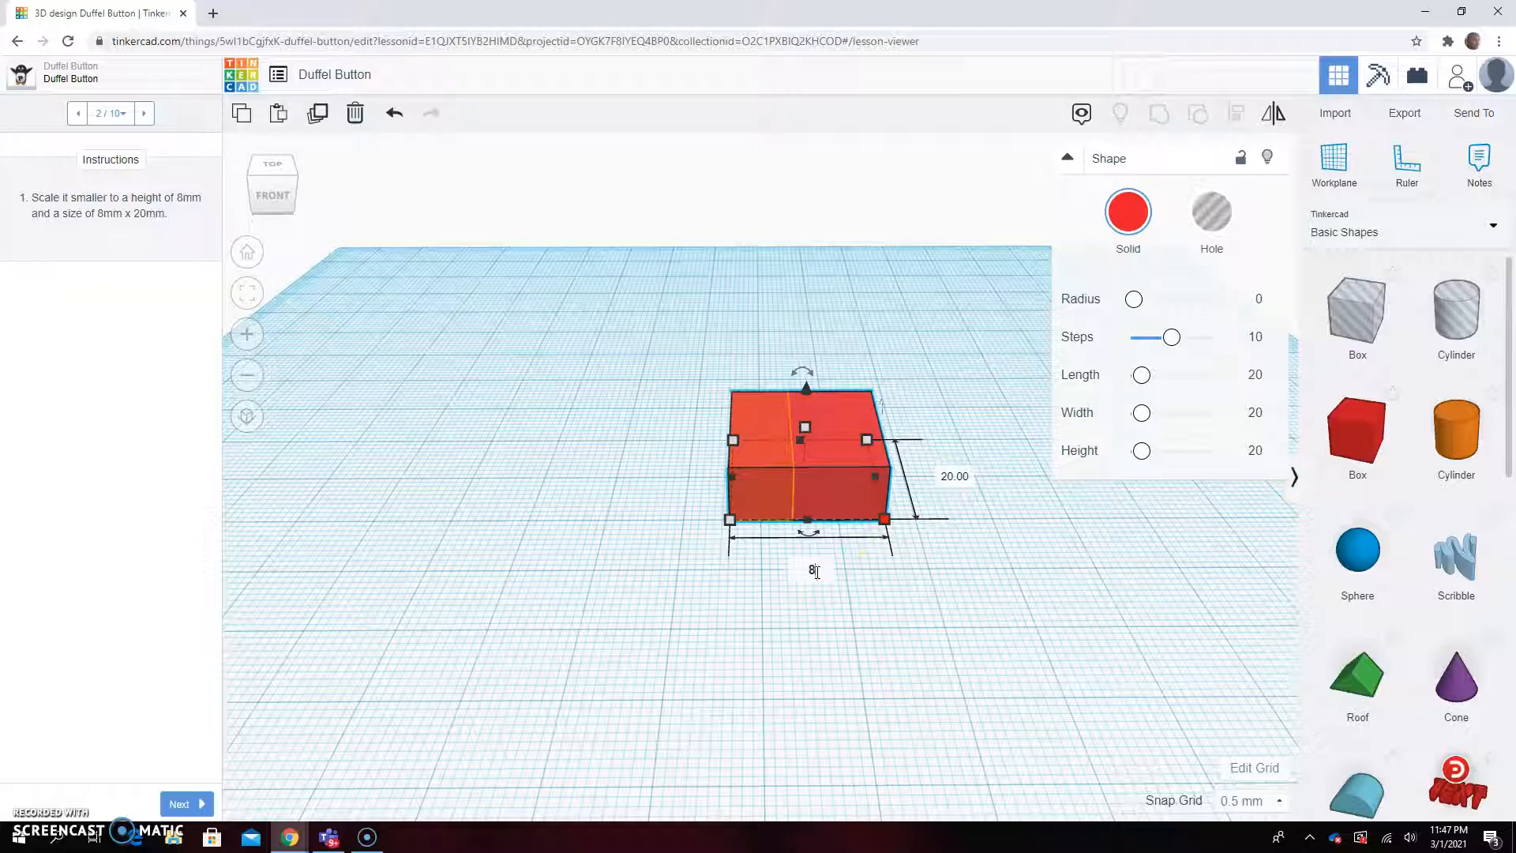
pyautogui.press('Return')
pyautogui.click(832, 669)
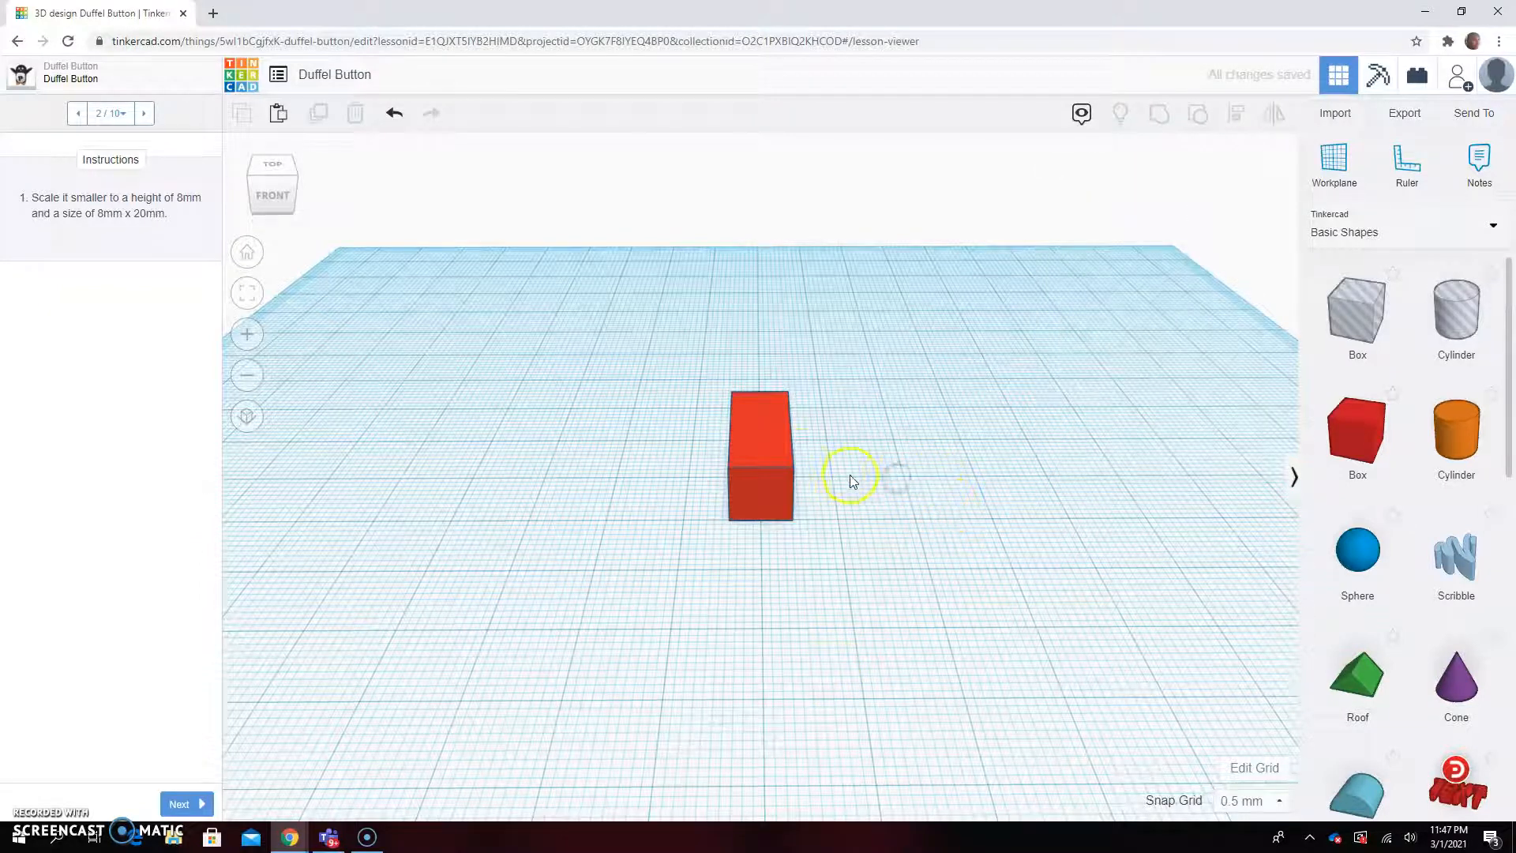
# Step: Nudge the red box sideways off its guide outline in grid increments and move it back to the outline
pyautogui.click(765, 463)
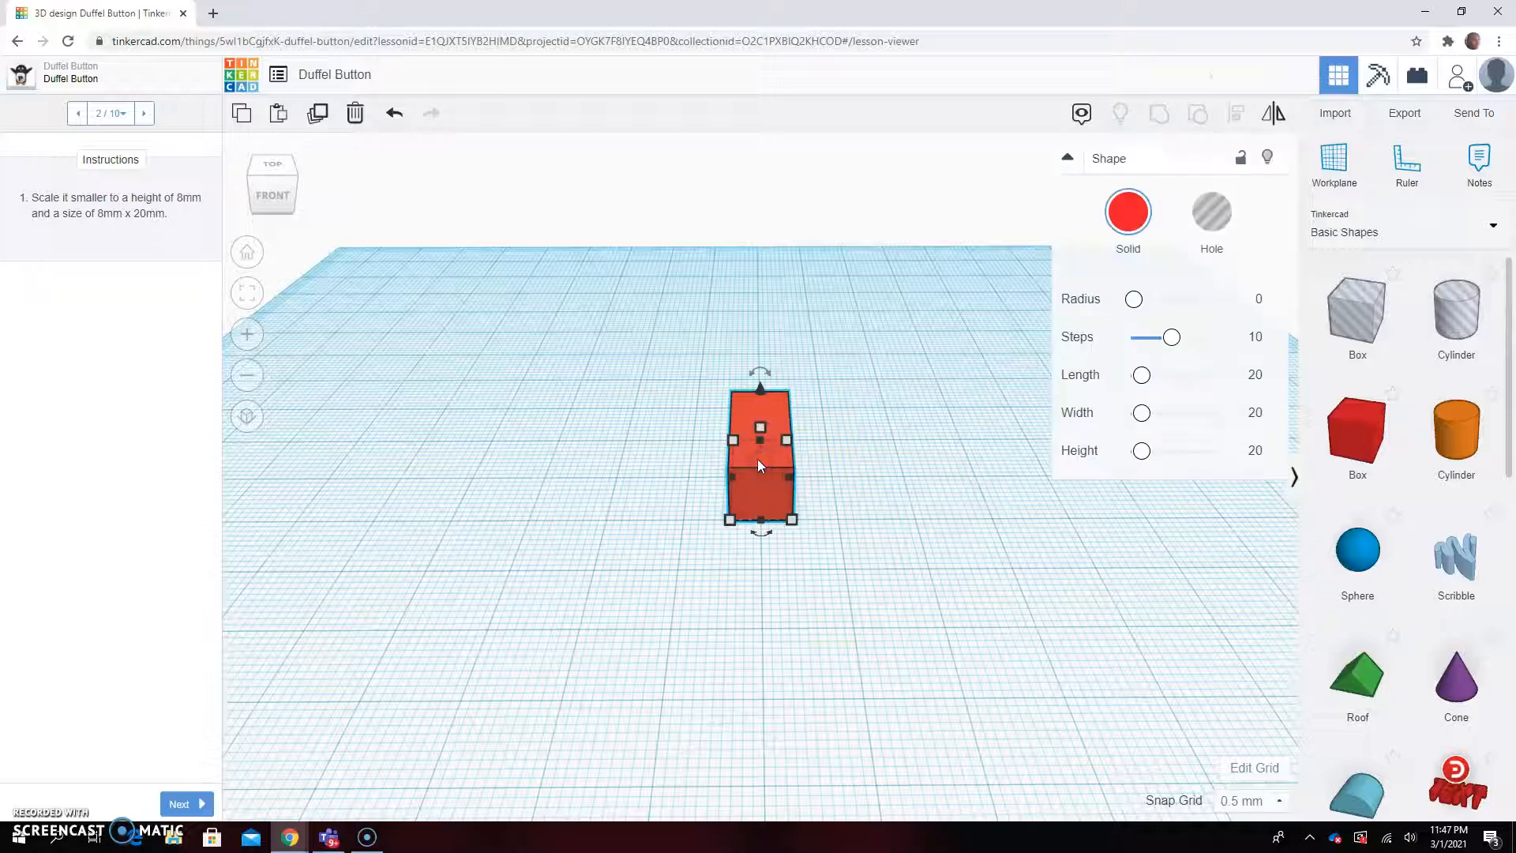
pyautogui.press('Right')
pyautogui.press('Right')
pyautogui.press('Right')
pyautogui.press('Right')
pyautogui.press('Right')
pyautogui.press('Right')
pyautogui.press('Right')
pyautogui.press('Right')
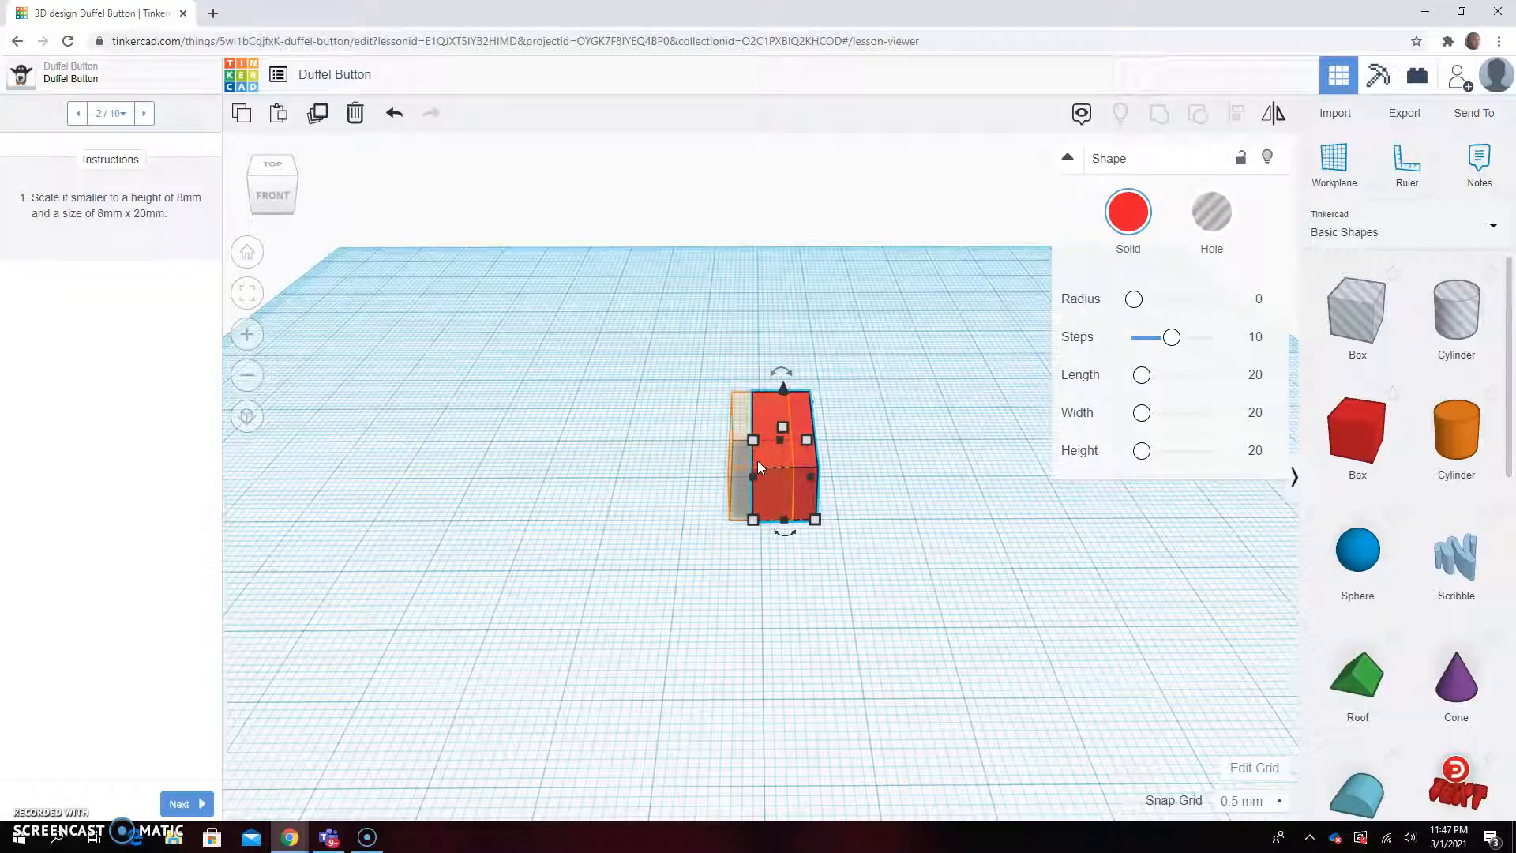
pyautogui.press('Right')
pyautogui.press('Right')
pyautogui.press('Right')
pyautogui.press('Right')
pyautogui.press('Right')
pyautogui.press('Right')
pyautogui.press('Right')
pyautogui.press('Right')
pyautogui.press('Right')
pyautogui.press('Right')
pyautogui.press('Right')
pyautogui.press('Right')
pyautogui.press('Right')
pyautogui.press('Right')
pyautogui.press('Right')
pyautogui.press('Right')
pyautogui.press('Right')
pyautogui.press('Right')
pyautogui.press('Right')
pyautogui.press('Right')
pyautogui.press('Left')
pyautogui.press('Left')
pyautogui.press('Left')
pyautogui.press('Left')
pyautogui.press('Left')
pyautogui.press('Left')
pyautogui.press('Left')
pyautogui.press('Left')
pyautogui.press('Left')
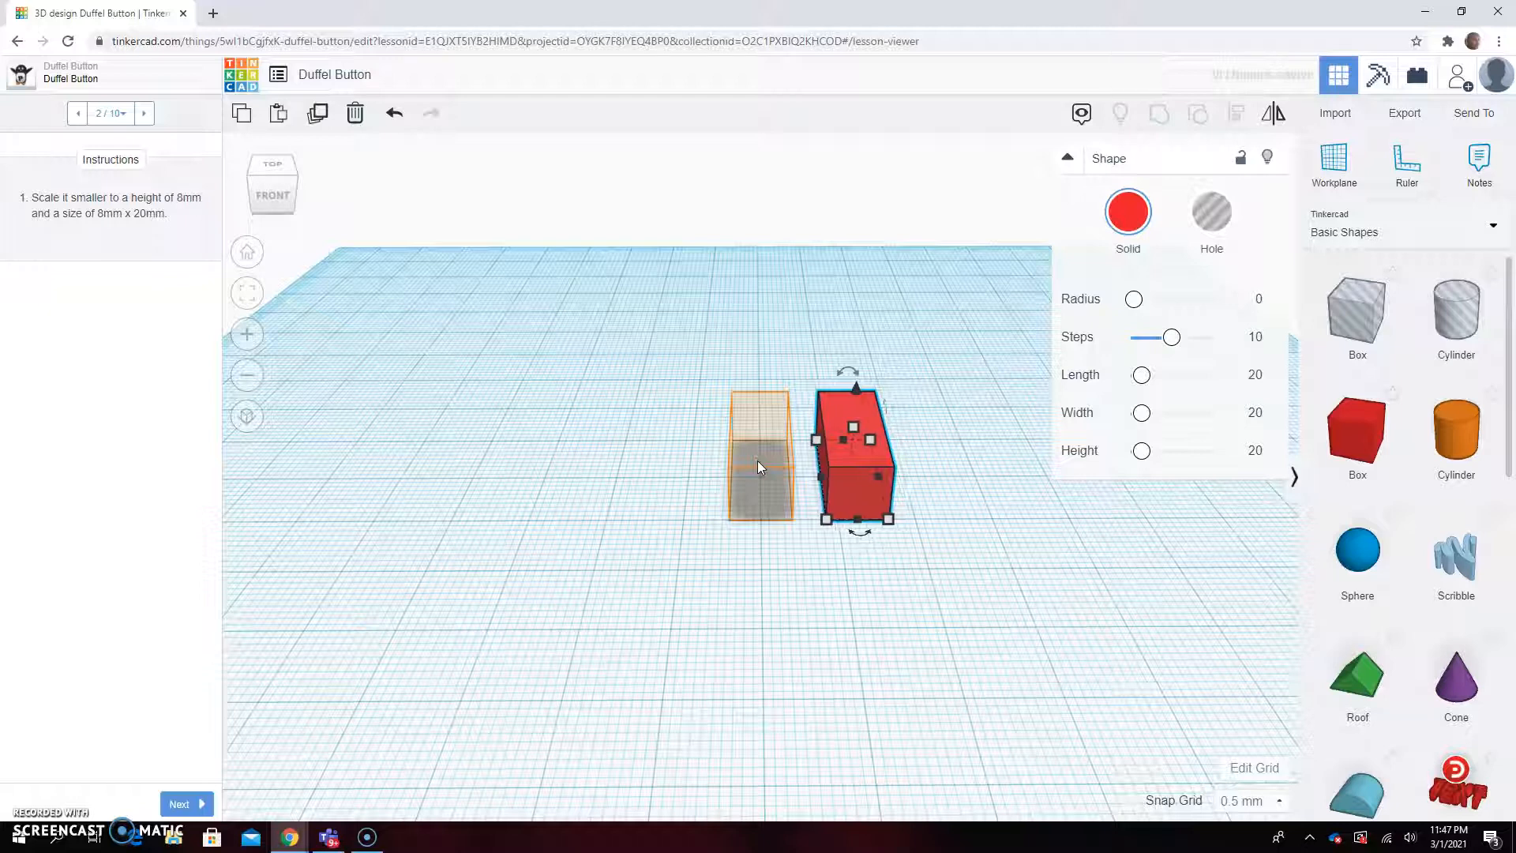
pyautogui.press('Left')
pyautogui.press('Left')
pyautogui.press('Left')
pyautogui.press('Left')
pyautogui.press('Left')
pyautogui.press('Left')
pyautogui.press('Left')
pyautogui.press('Left')
pyautogui.press('Left')
pyautogui.press('Left')
pyautogui.press('Left')
pyautogui.press('Left')
pyautogui.press('Left')
pyautogui.press('Left')
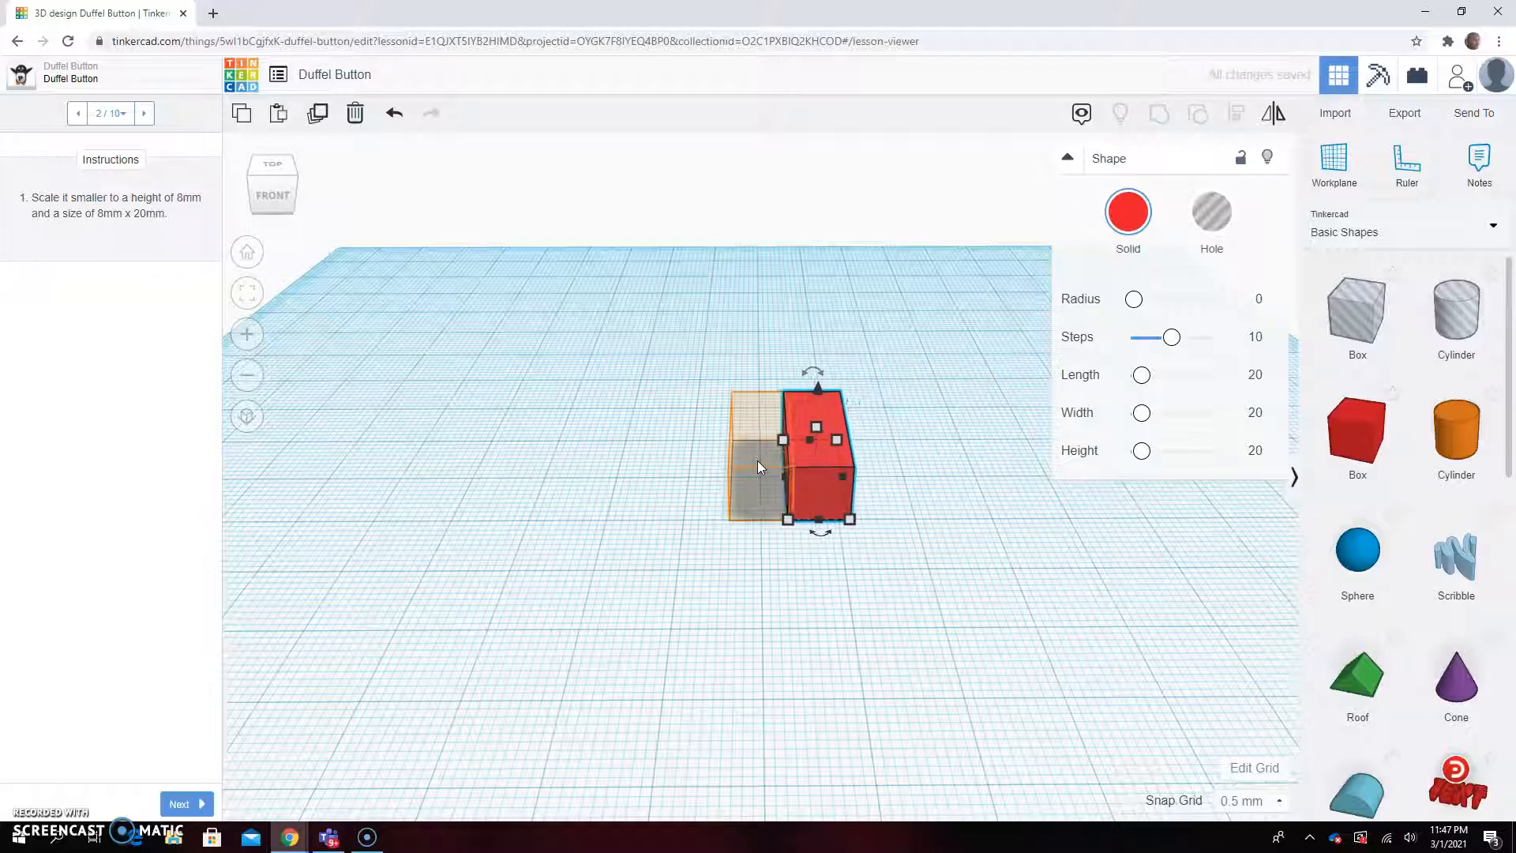
pyautogui.press('Left')
pyautogui.press('Left')
pyautogui.press('Left')
pyautogui.press('Left')
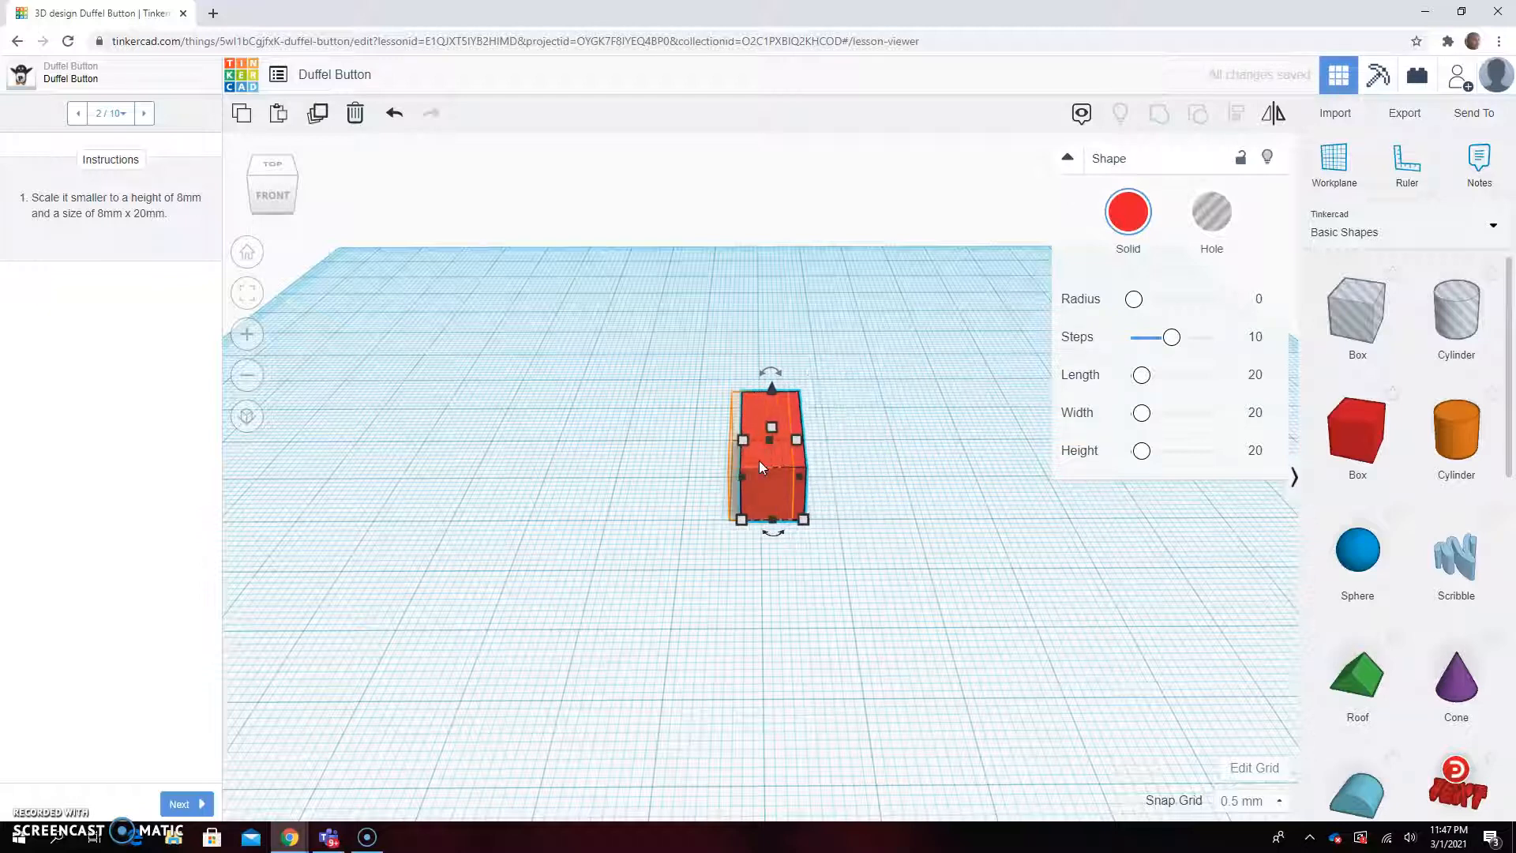
pyautogui.click(529, 604)
# Step: Advance the lesson to step 3 and place a Round Roof shape on the guide beside the red box
pyautogui.click(176, 804)
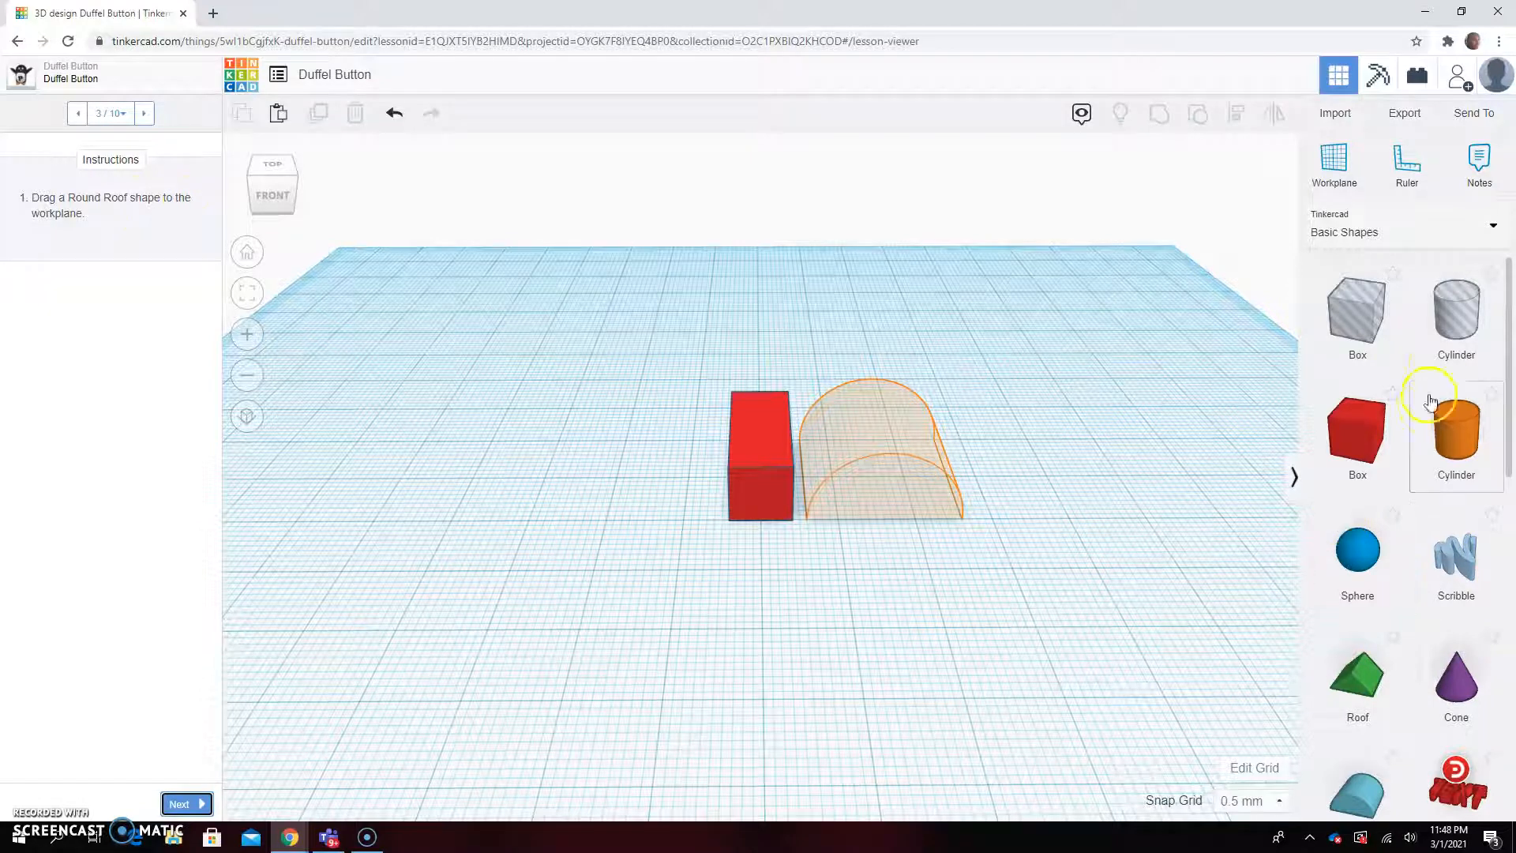
pyautogui.scroll(-2, 1450, 347)
pyautogui.scroll(-1, 1450, 356)
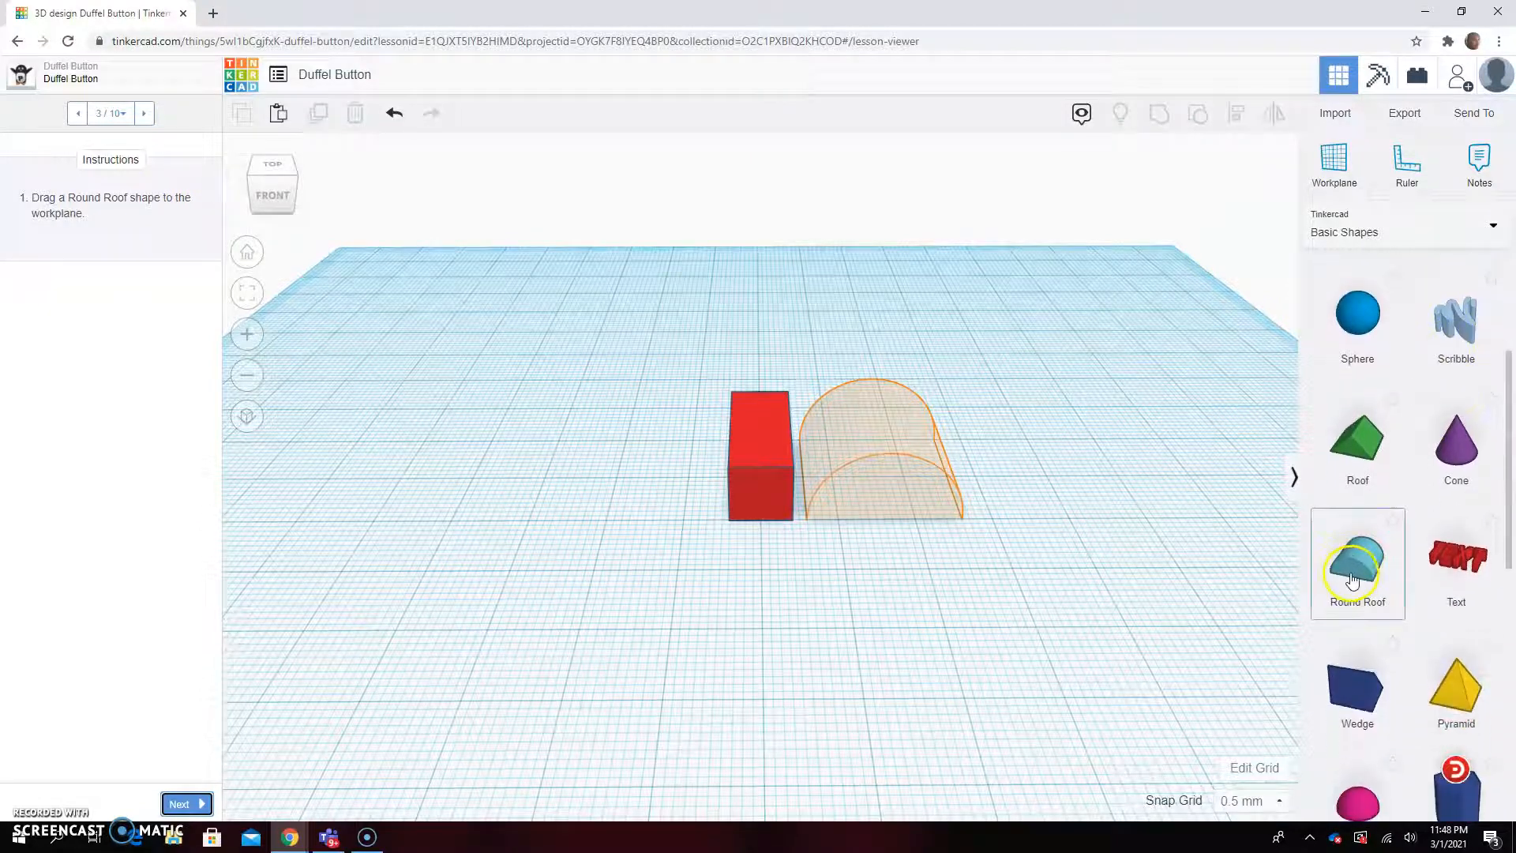
pyautogui.moveTo(1355, 582); pyautogui.dragTo(875, 476)
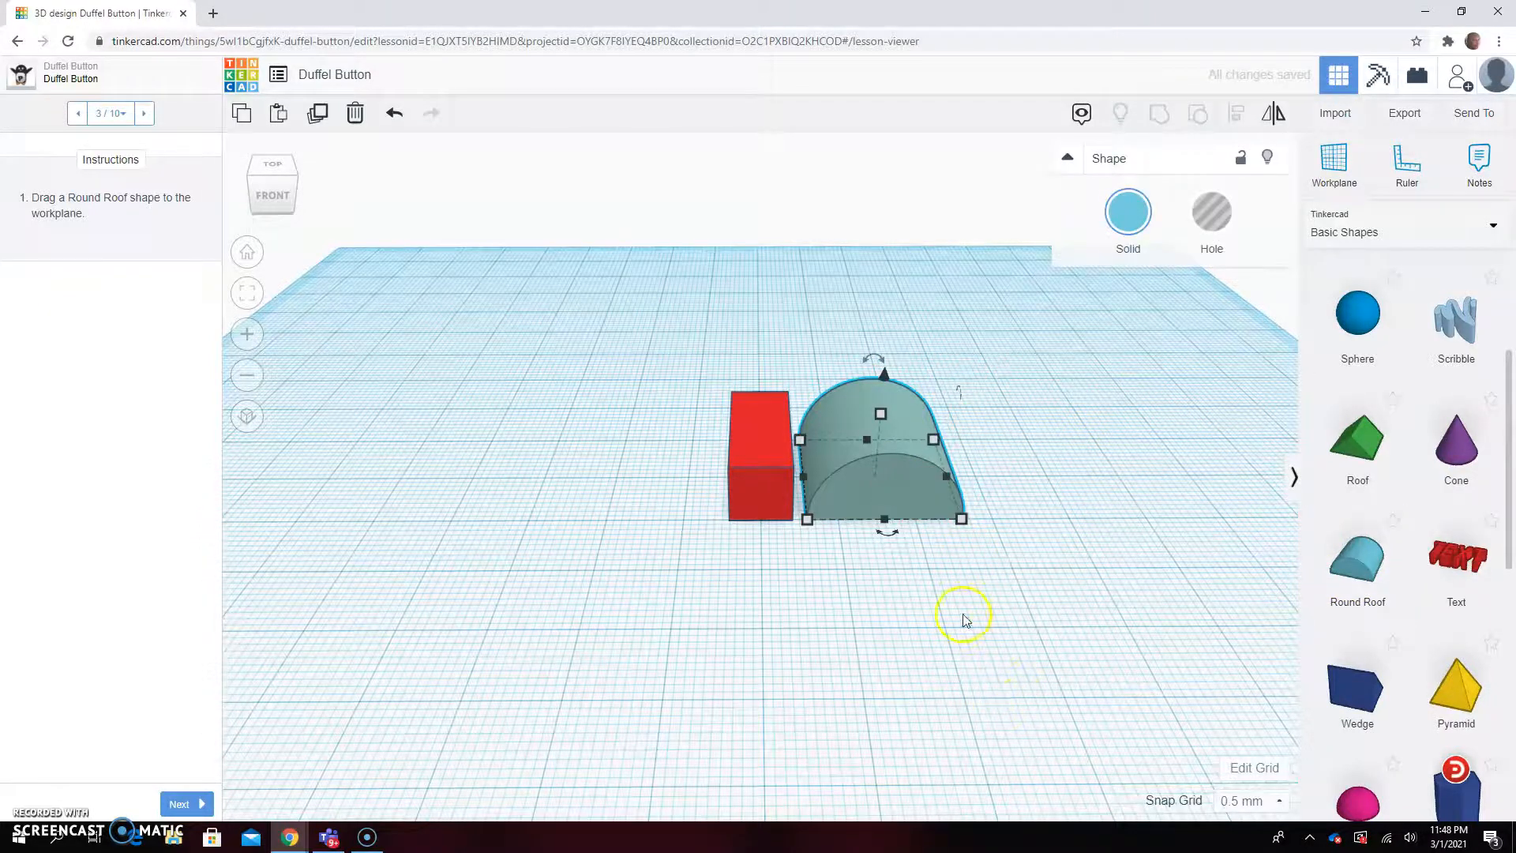
# Step: Advance the lesson to step 4 and set the round roof's height to 4 mm
pyautogui.scroll(1, 999, 660)
pyautogui.scroll(1, 1019, 665)
pyautogui.moveTo(1049, 702); pyautogui.dragTo(1020, 694, button='right')
pyautogui.click(961, 425)
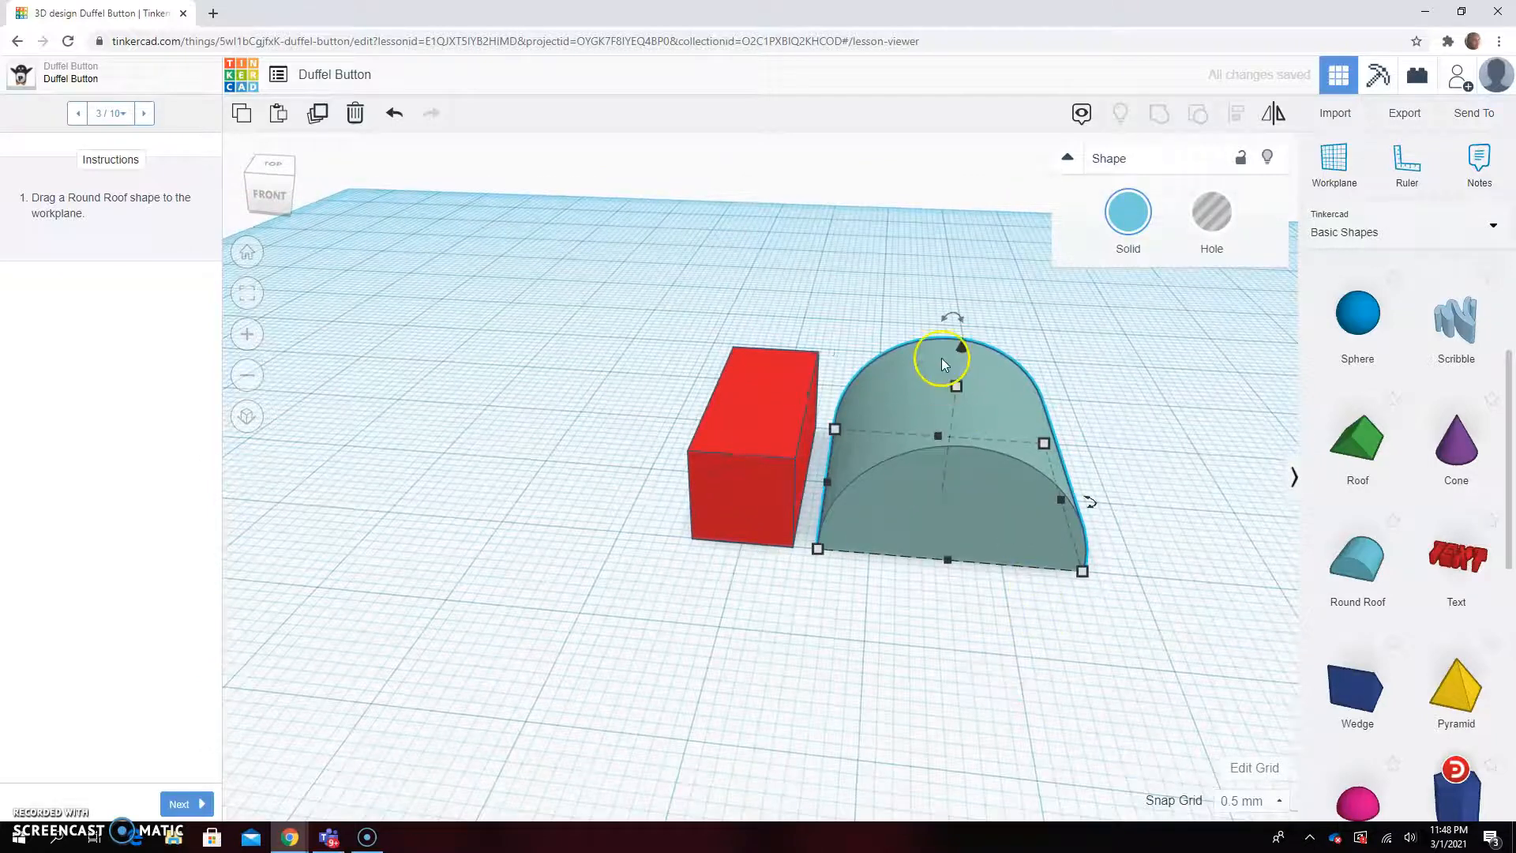
pyautogui.click(179, 804)
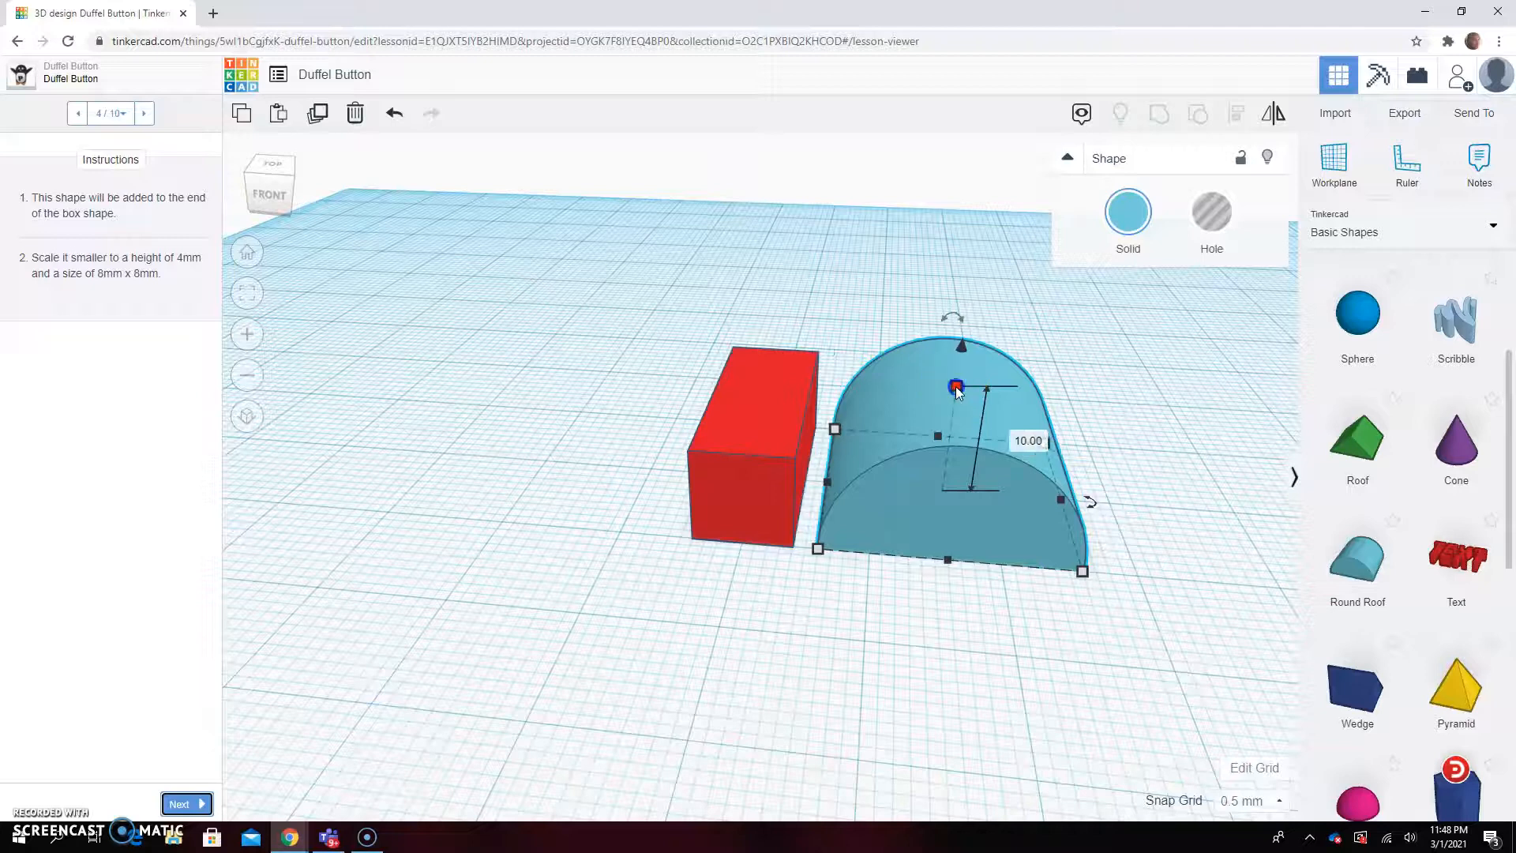
pyautogui.click(1036, 442)
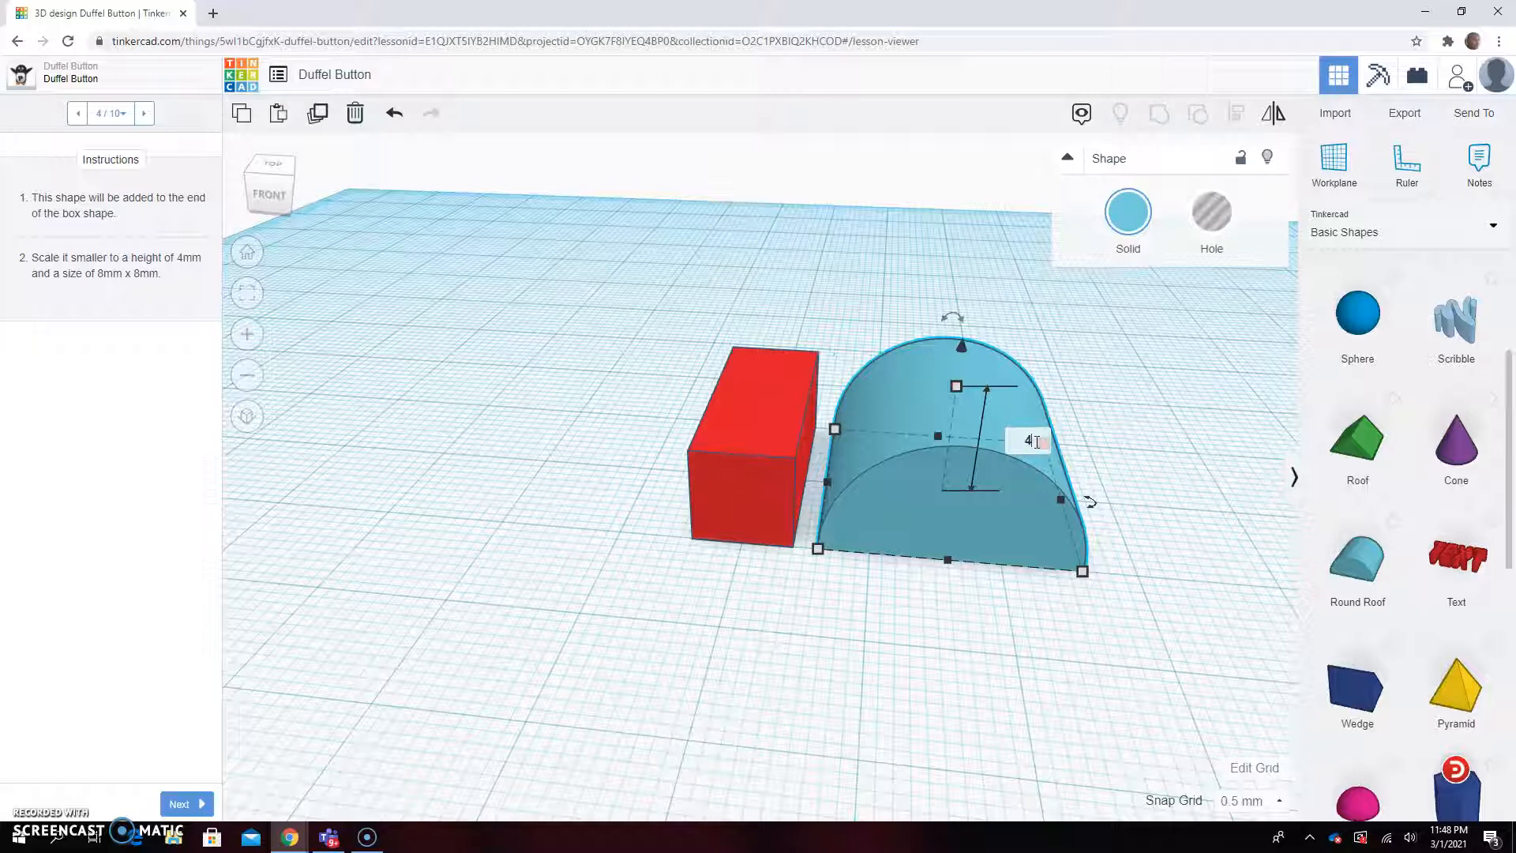
pyautogui.write('4')
pyautogui.press('Return')
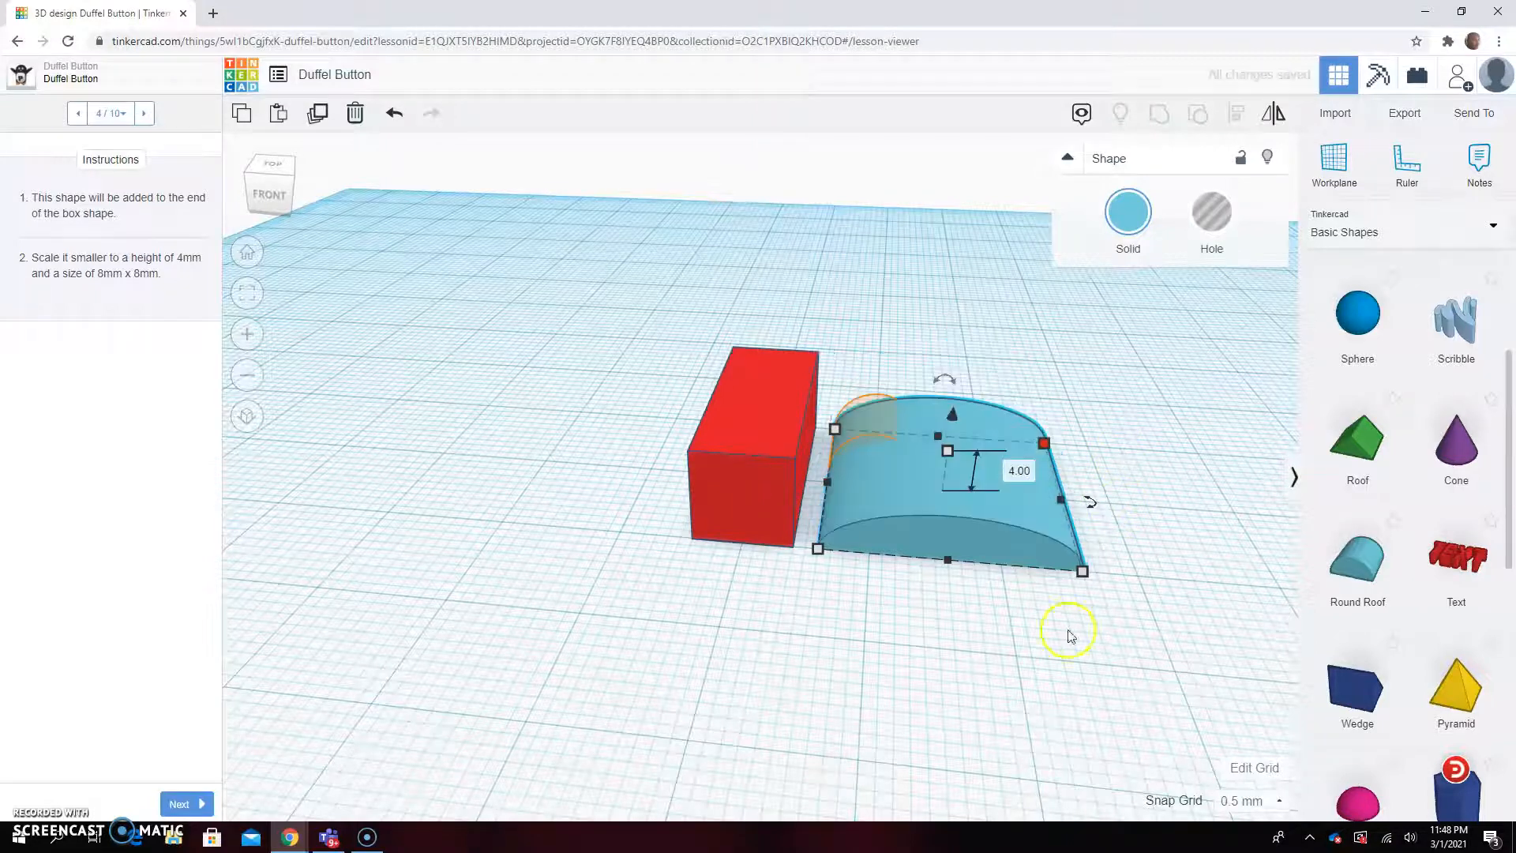
pyautogui.click(941, 697)
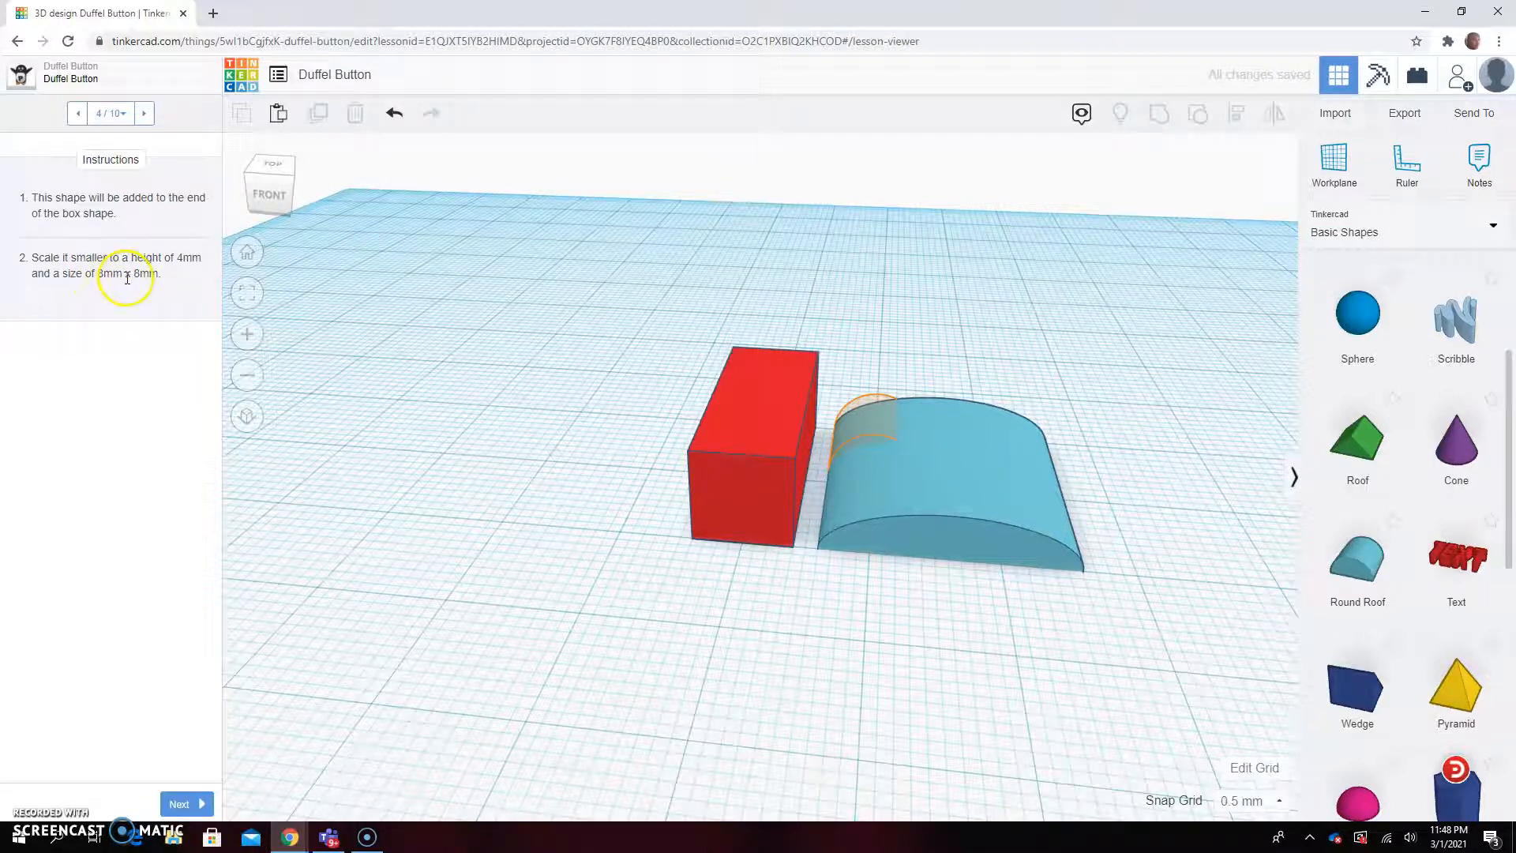
# Step: Set the round roof's base to 8 mm by 8 mm and check its dimensions against the guide
pyautogui.click(944, 523)
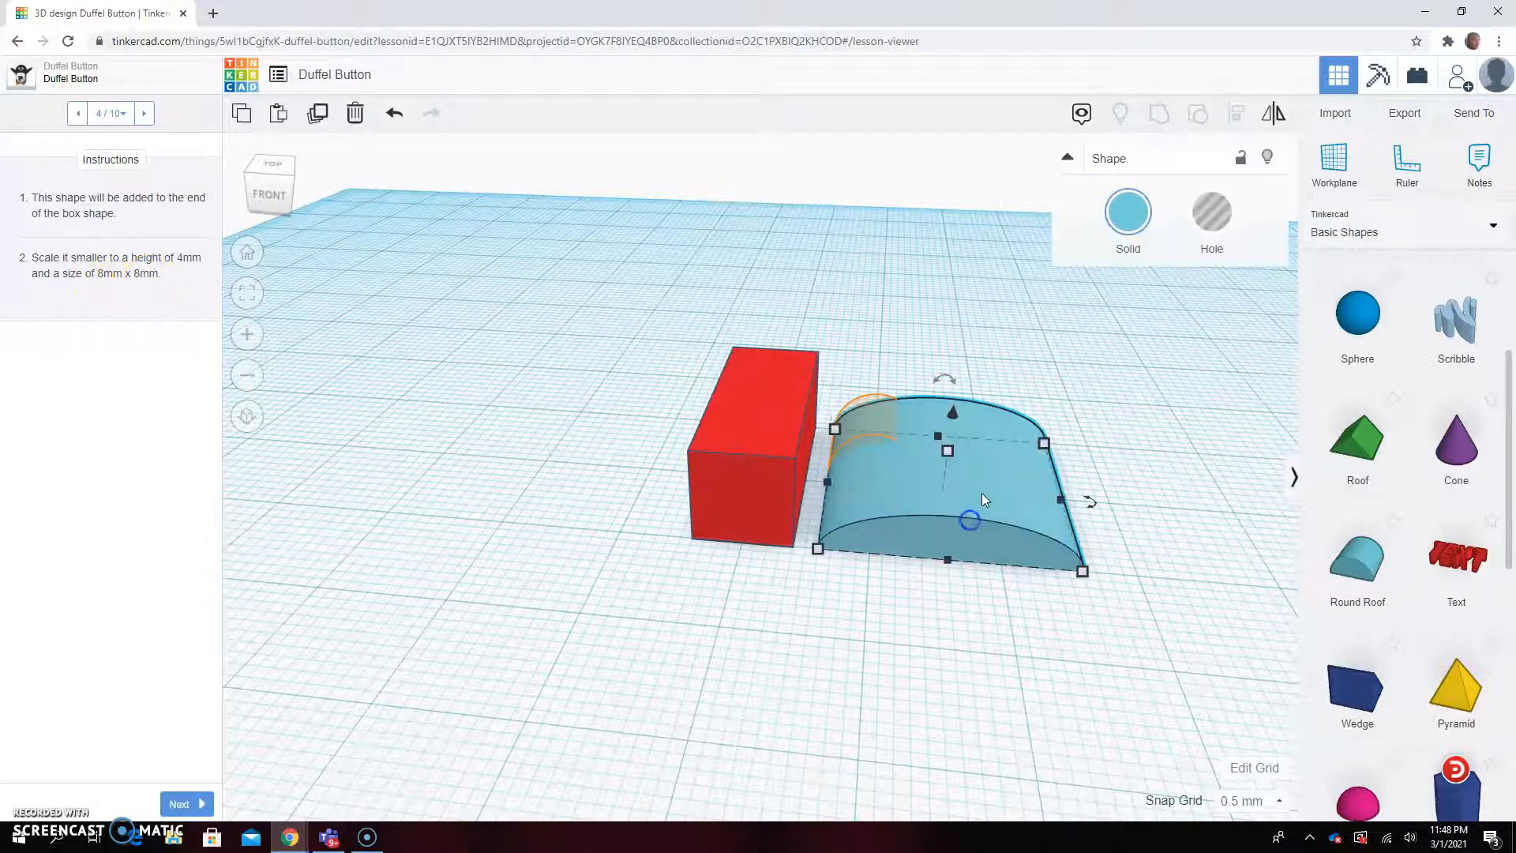
pyautogui.click(1083, 572)
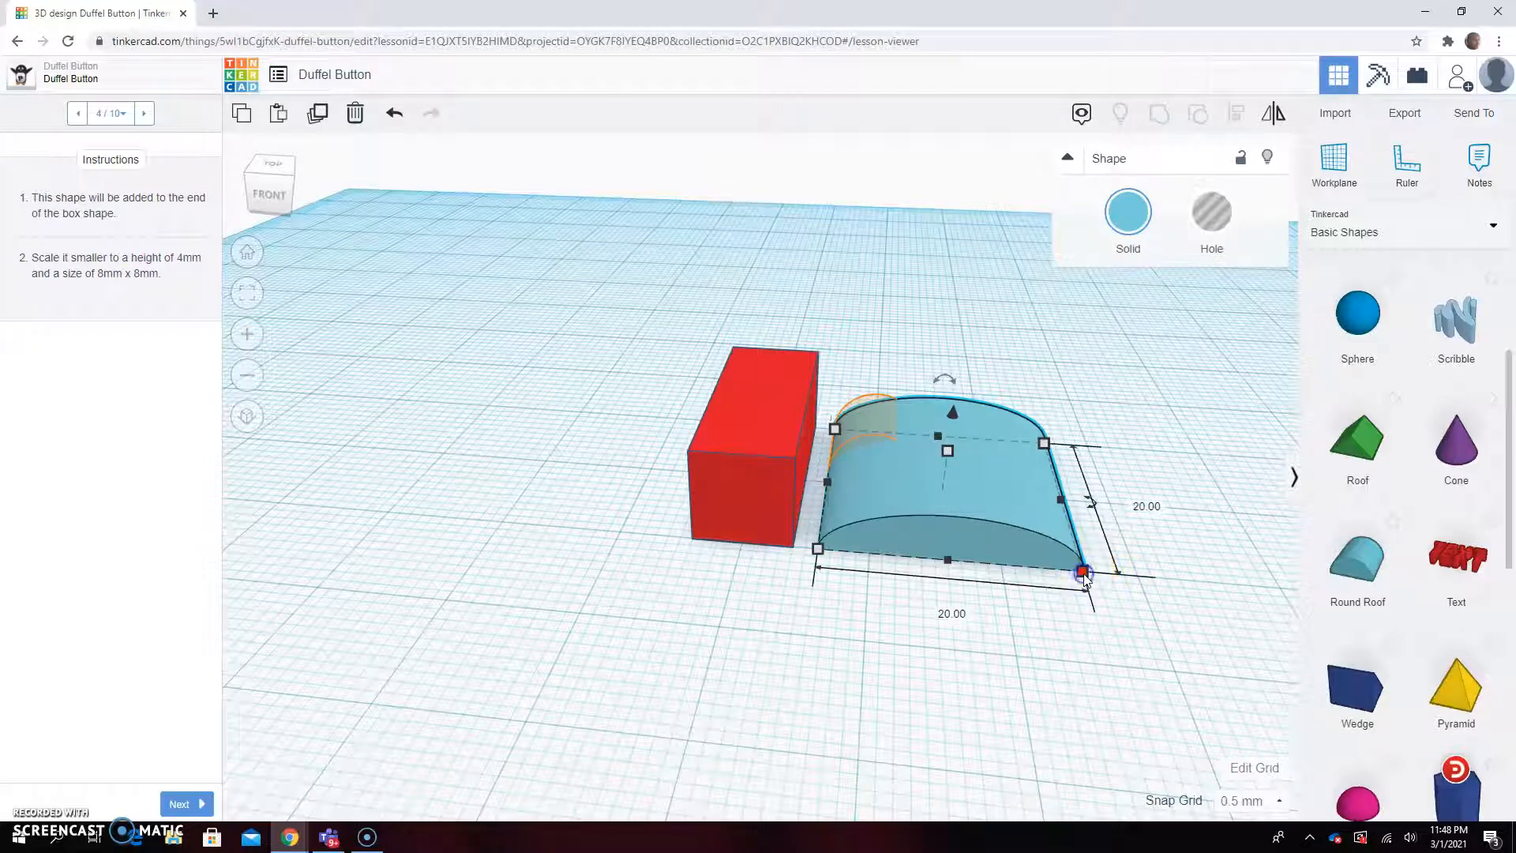
pyautogui.click(1149, 508)
pyautogui.write('8')
pyautogui.press('Return')
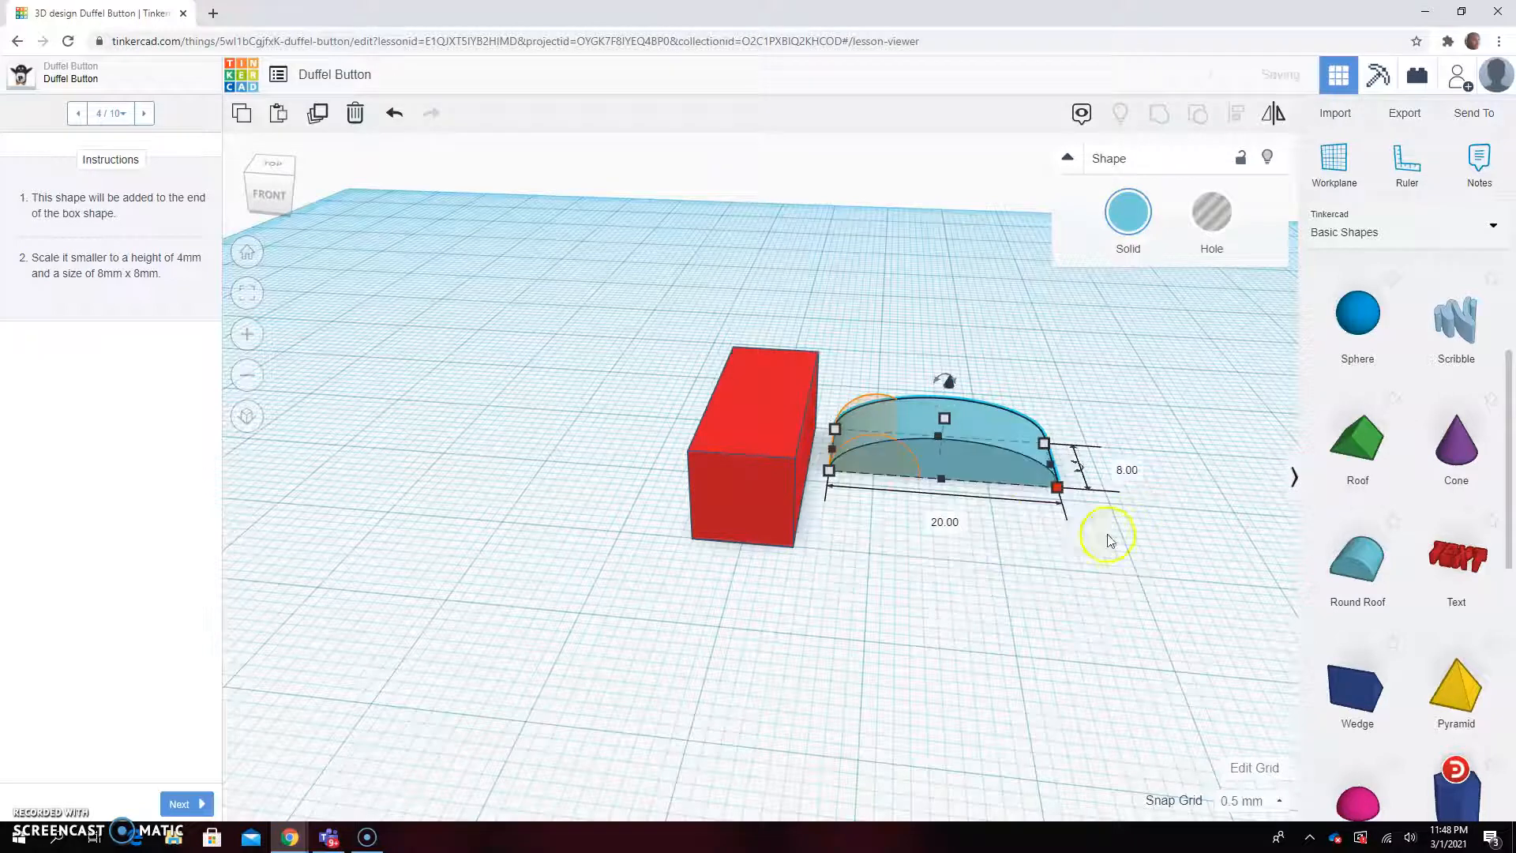
pyautogui.click(946, 523)
pyautogui.write('8')
pyautogui.press('Return')
pyautogui.click(984, 598)
pyautogui.moveTo(1033, 670)
pyautogui.mouseDown(button='right')
pyautogui.moveTo(912, 669)
pyautogui.moveTo(1014, 681)
pyautogui.mouseUp(button='right')
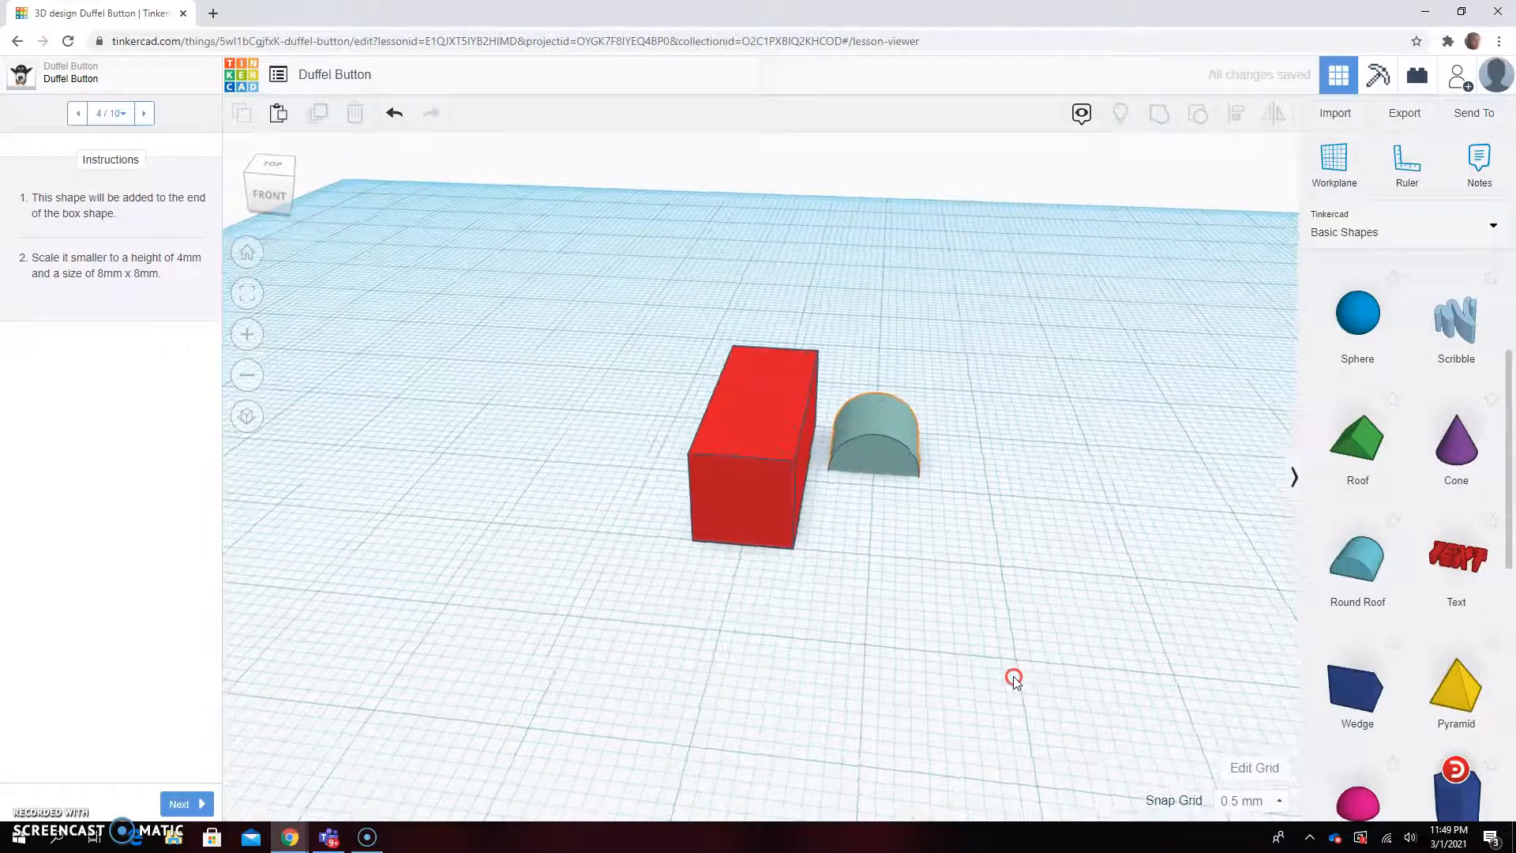
pyautogui.click(881, 436)
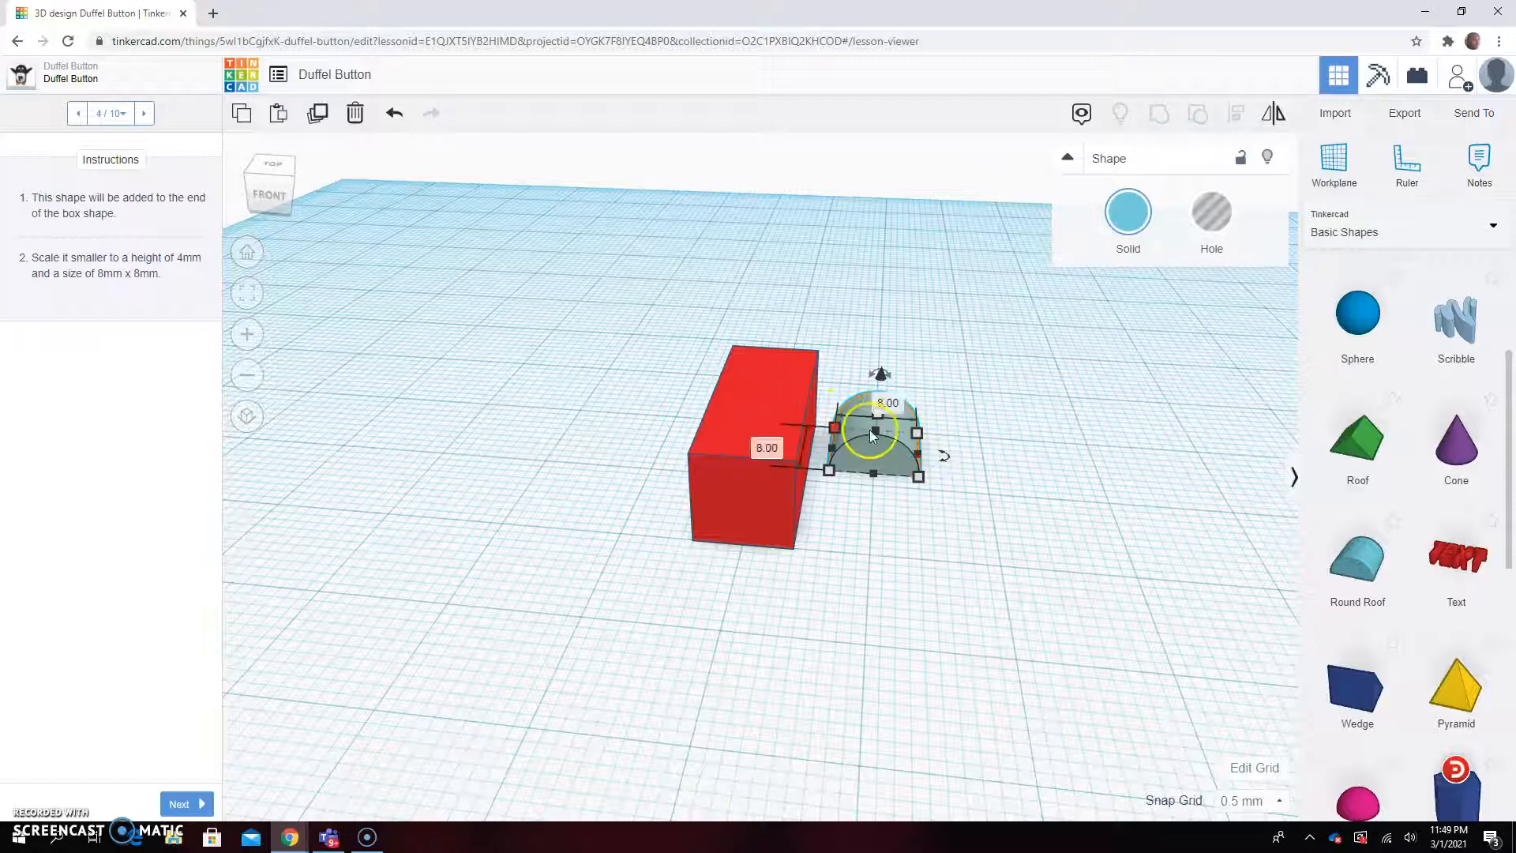
pyautogui.click(879, 414)
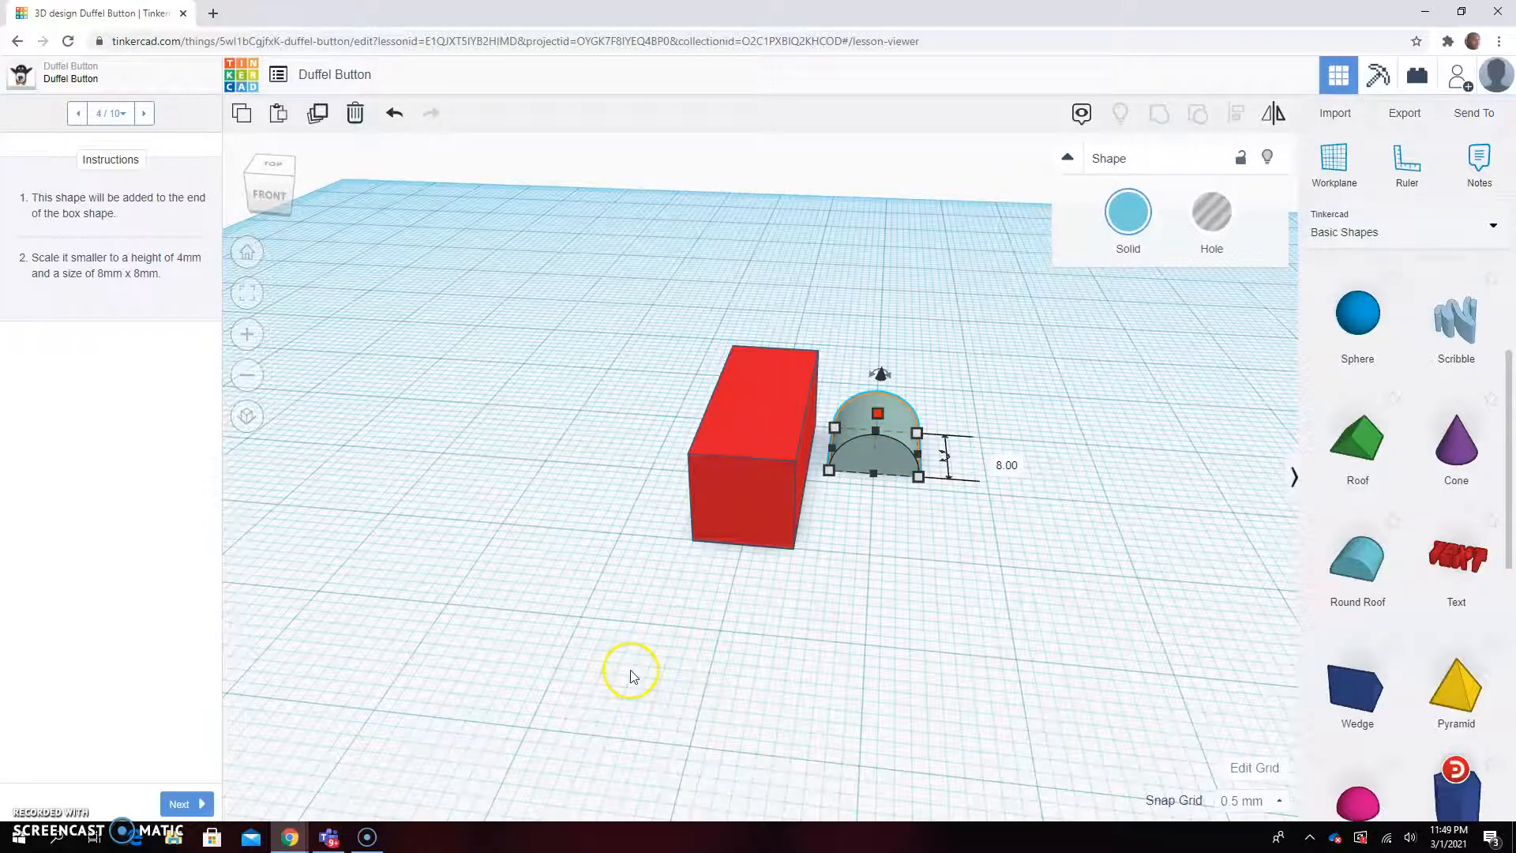
# Step: Advance the lesson to step 5 and rotate the round roof onto its side so its curved face points away from the box
pyautogui.click(178, 806)
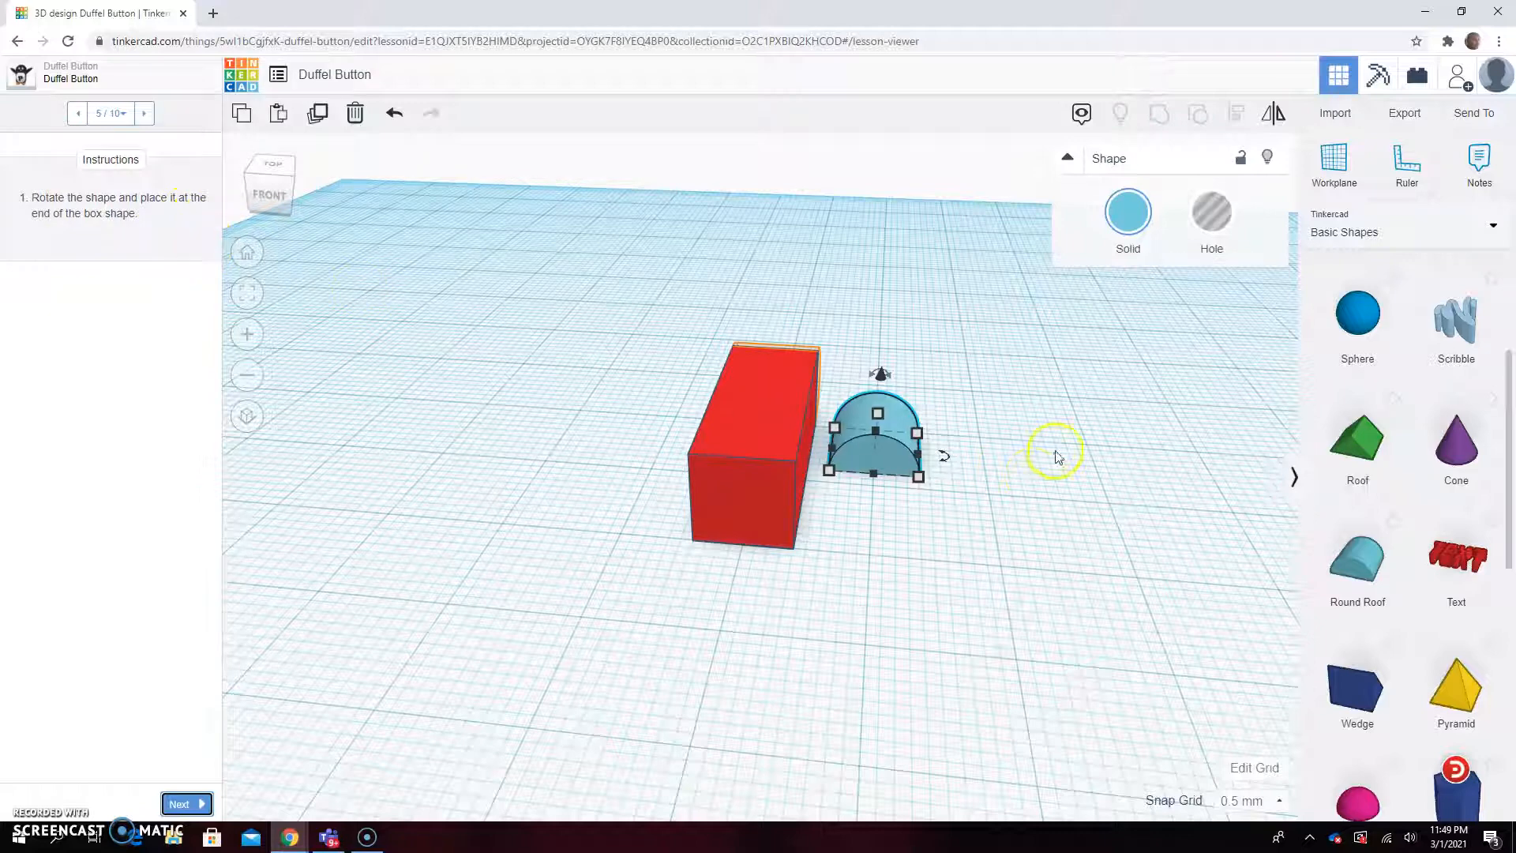
pyautogui.moveTo(1021, 560); pyautogui.dragTo(768, 563, button='right')
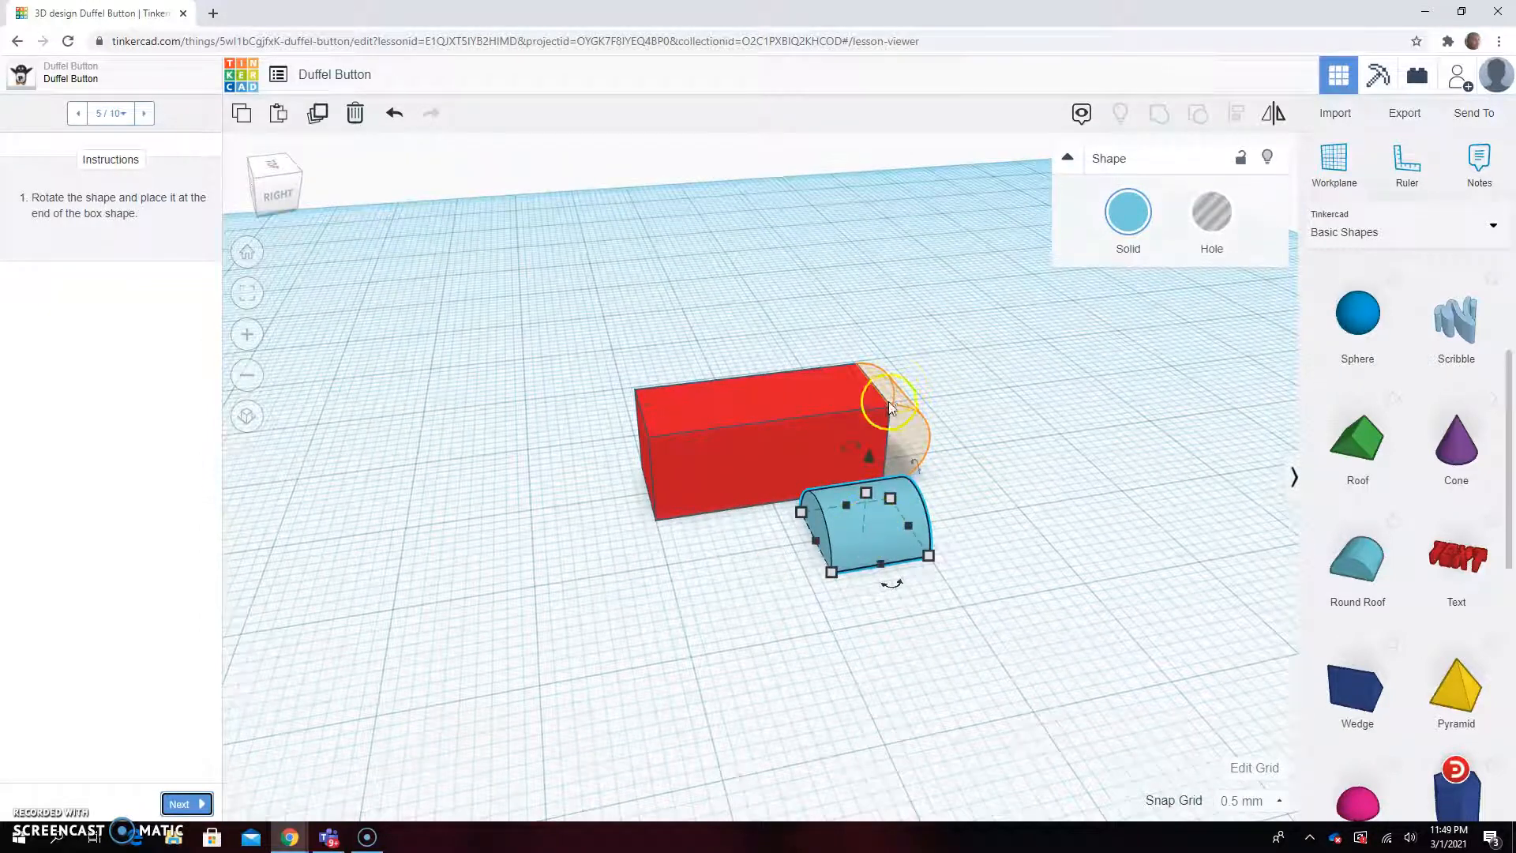
pyautogui.click(817, 663)
pyautogui.moveTo(817, 663); pyautogui.dragTo(816, 660, button='right')
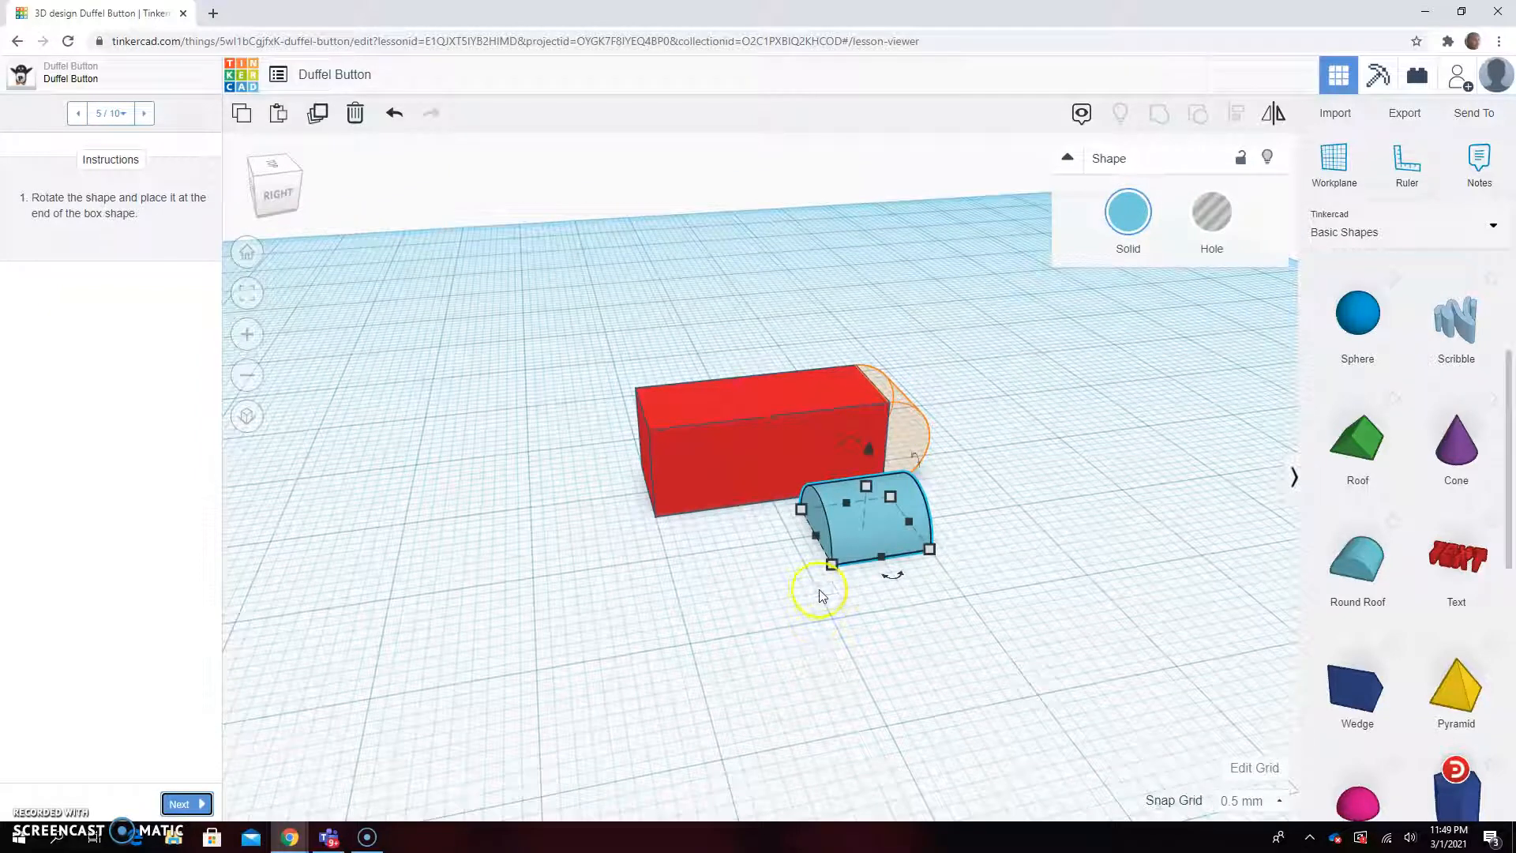
pyautogui.moveTo(891, 580); pyautogui.dragTo(964, 513)
pyautogui.moveTo(846, 440)
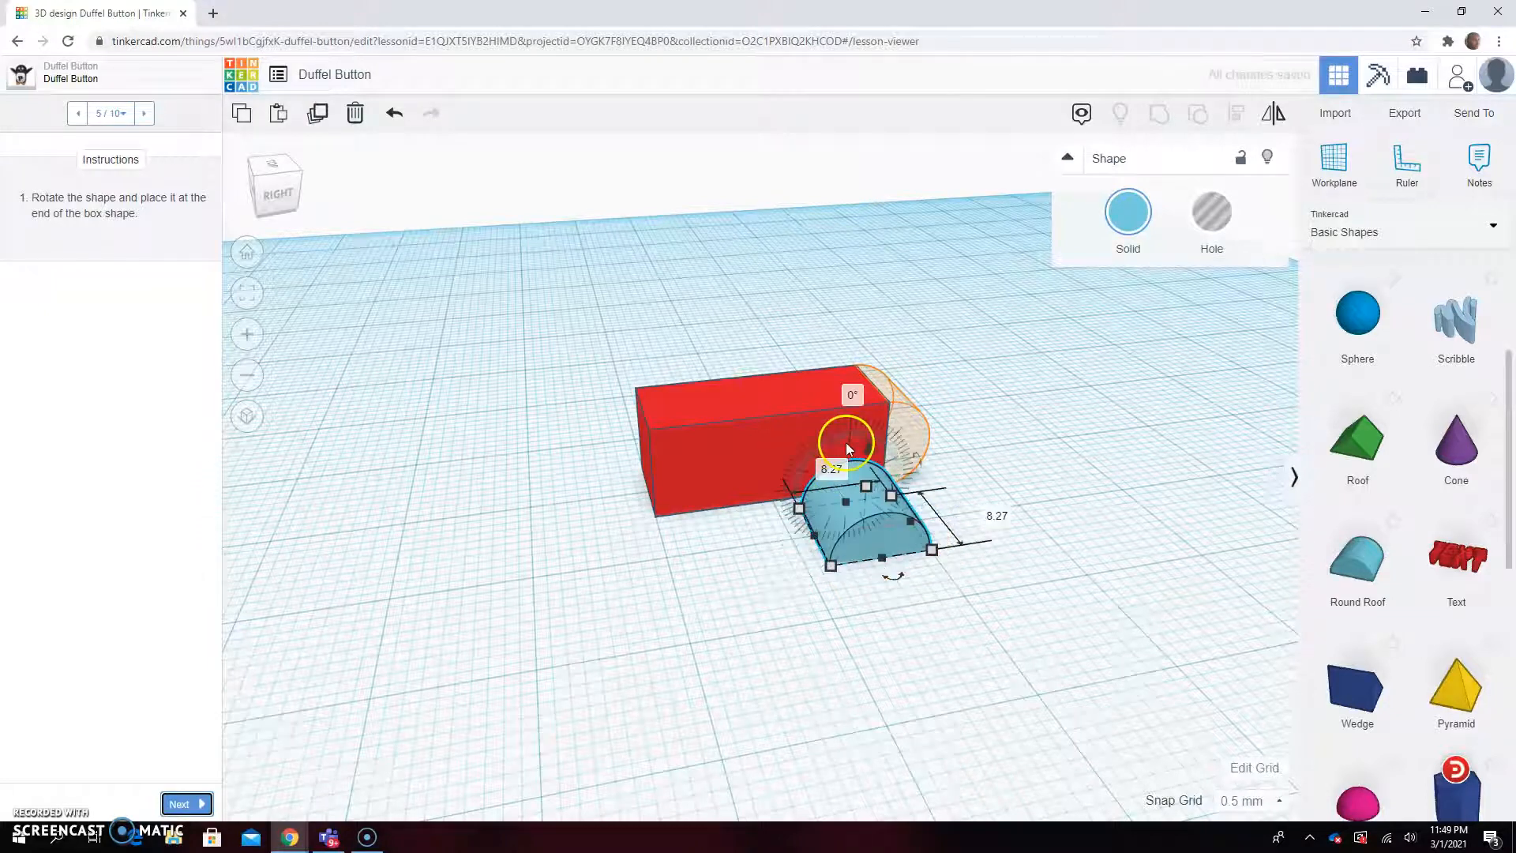
pyautogui.moveTo(846, 439); pyautogui.dragTo(949, 467)
# Step: Nudge the round roof beyond the end of the red box and raise it about 2.24 mm onto the workplane
pyautogui.moveTo(931, 701); pyautogui.dragTo(902, 704, button='right')
pyautogui.press('Right')
pyautogui.press('Right')
pyautogui.press('Right')
pyautogui.press('Right')
pyautogui.press('Right')
pyautogui.press('Right')
pyautogui.press('Right')
pyautogui.press('Right')
pyautogui.press('Right')
pyautogui.press('Right')
pyautogui.press('Right')
pyautogui.press('Right')
pyautogui.press('Right')
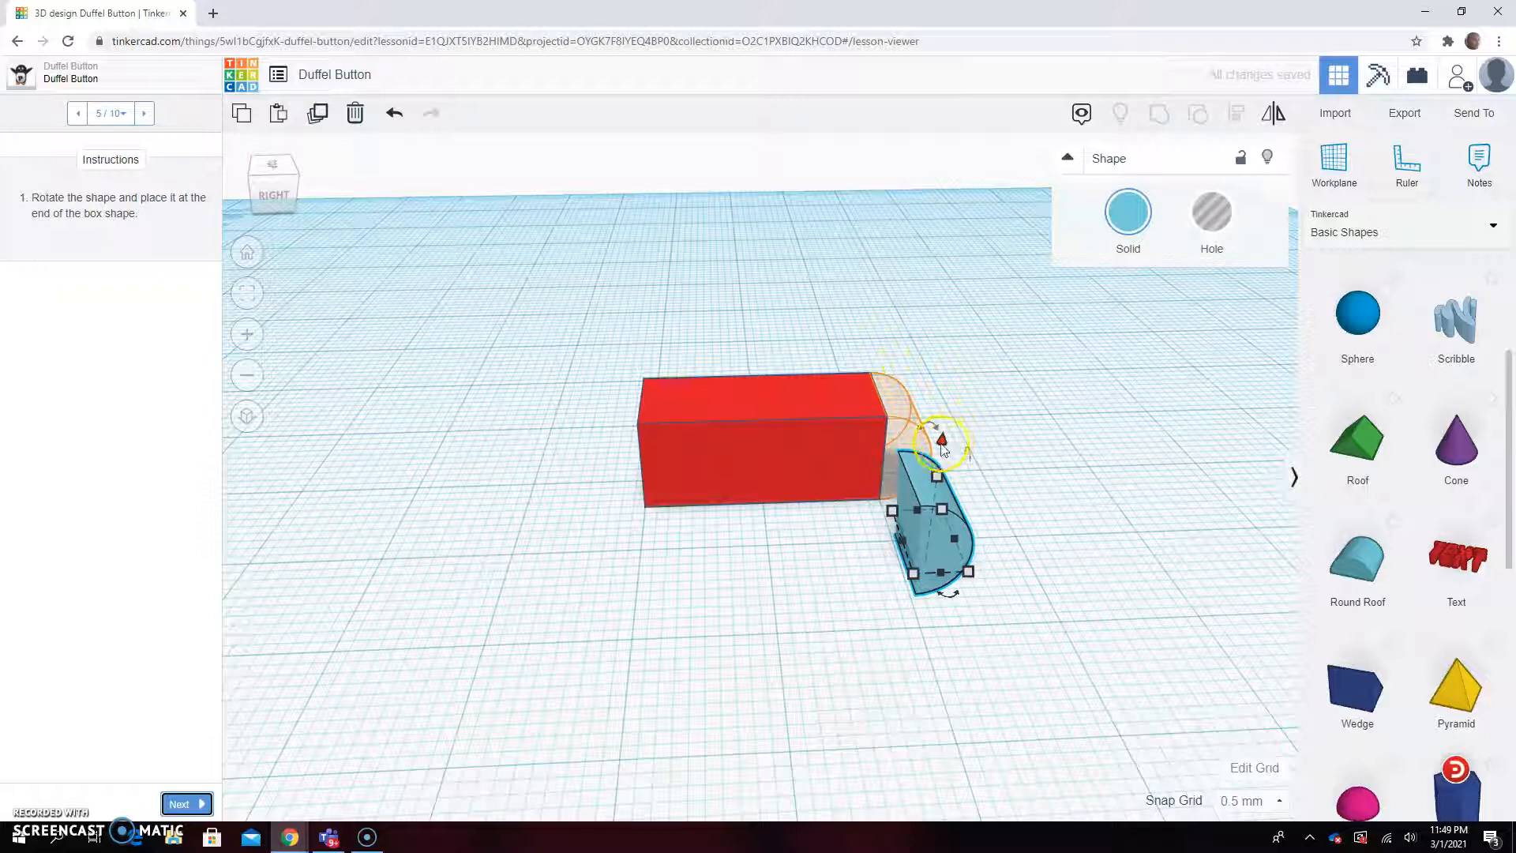
pyautogui.moveTo(942, 441); pyautogui.dragTo(945, 412)
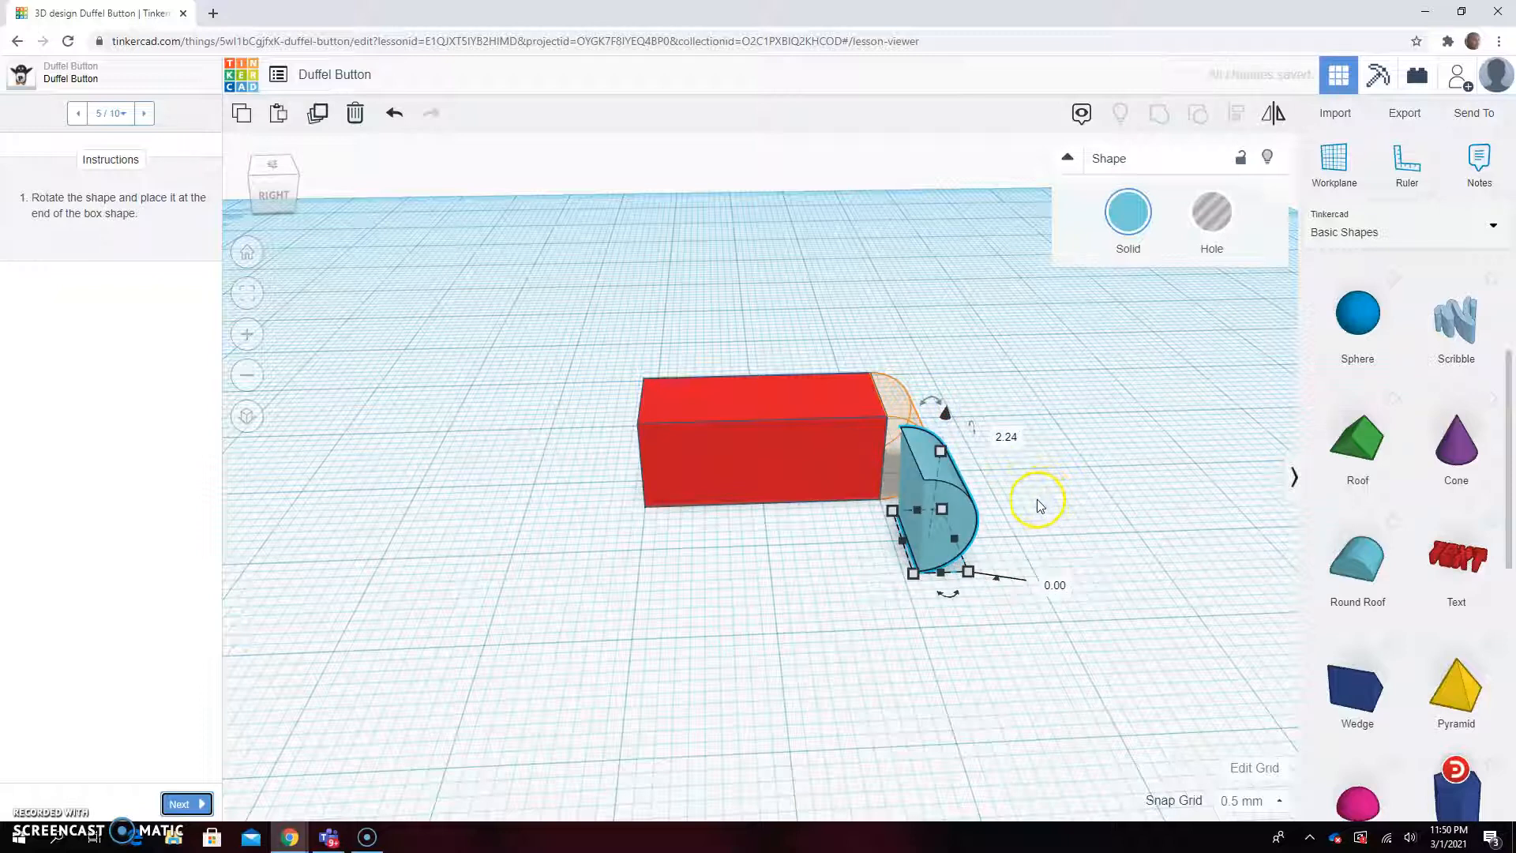
# Step: Nudge the round roof sideways in grid increments until it lines up with the guide at the end of the red box
pyautogui.moveTo(1048, 510); pyautogui.dragTo(733, 504, button='right')
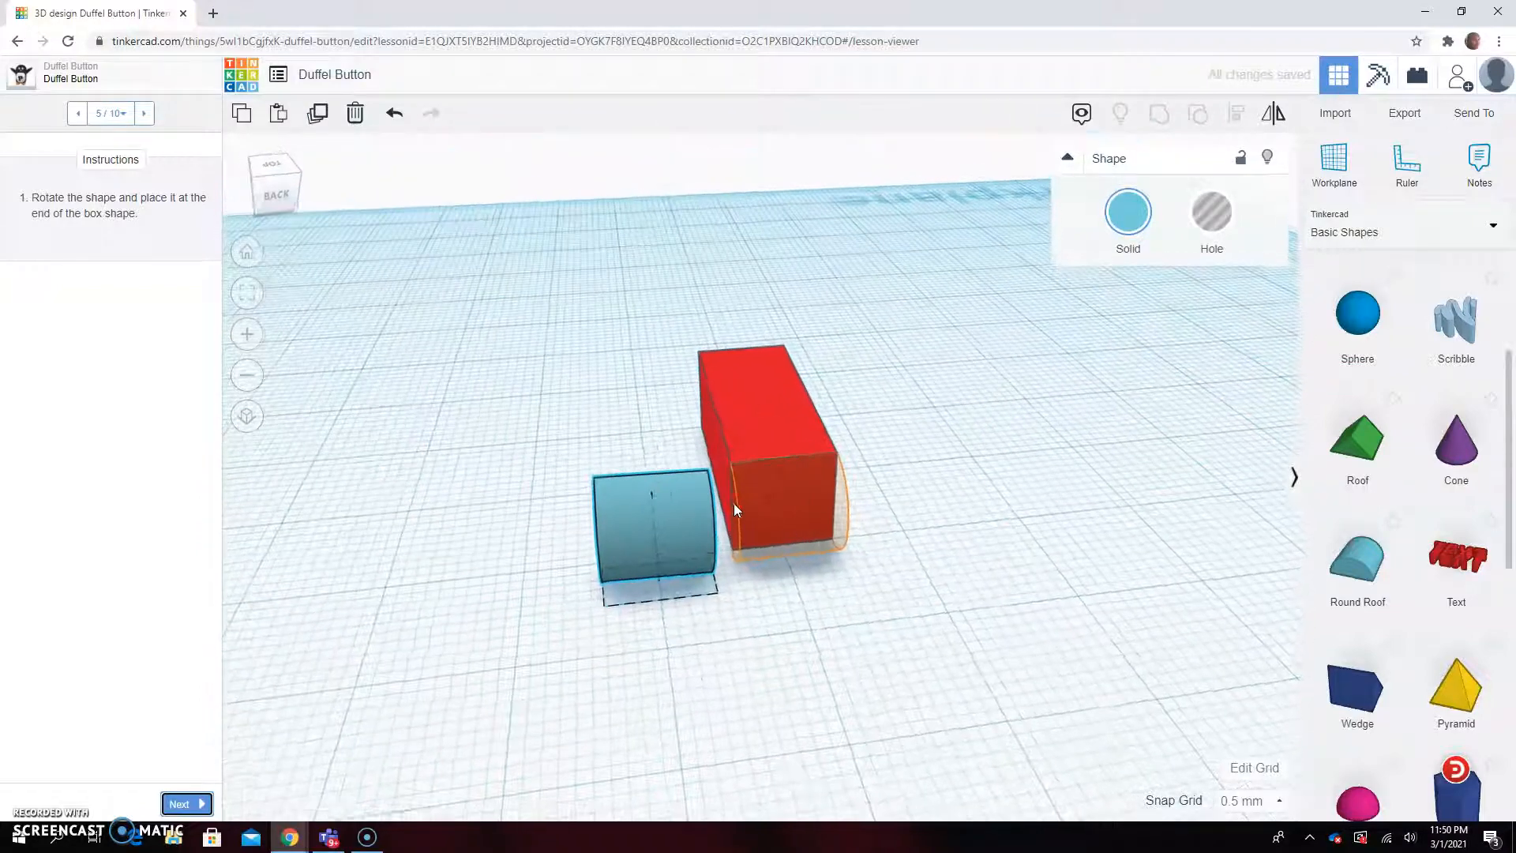
pyautogui.press('Right')
pyautogui.press('Right')
pyautogui.press('Right')
pyautogui.press('Right')
pyautogui.press('Right')
pyautogui.press('Right')
pyautogui.press('Right')
pyautogui.press('Right')
pyautogui.press('Right')
pyautogui.press('Right')
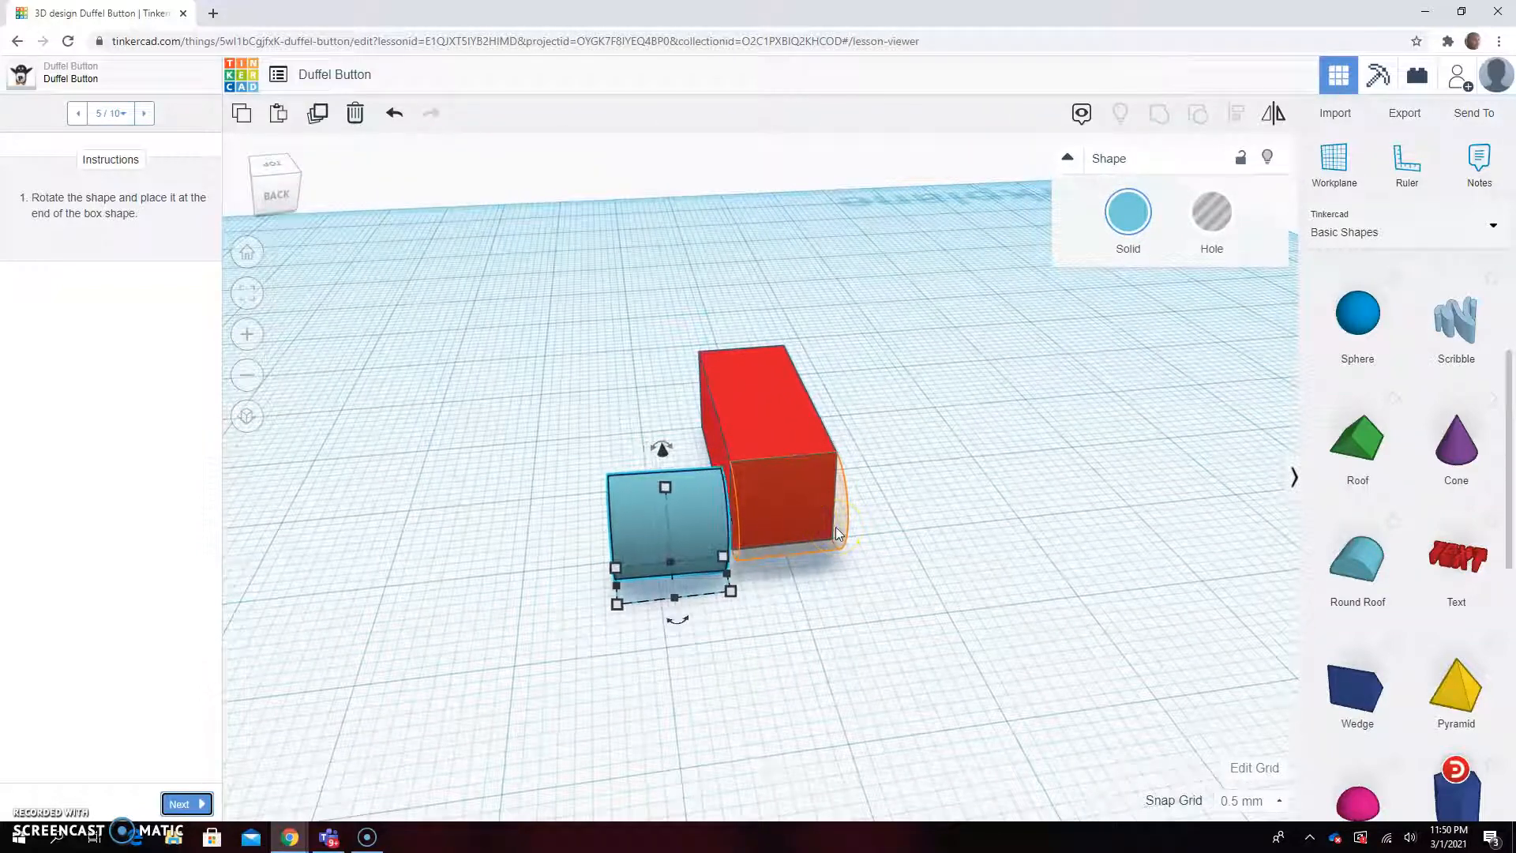
pyautogui.press('Right')
pyautogui.press('Right')
pyautogui.press('Right')
pyautogui.press('Right')
pyautogui.press('Right')
pyautogui.press('Right')
pyautogui.press('Right')
pyautogui.press('Right')
pyautogui.press('Right')
pyautogui.press('Right')
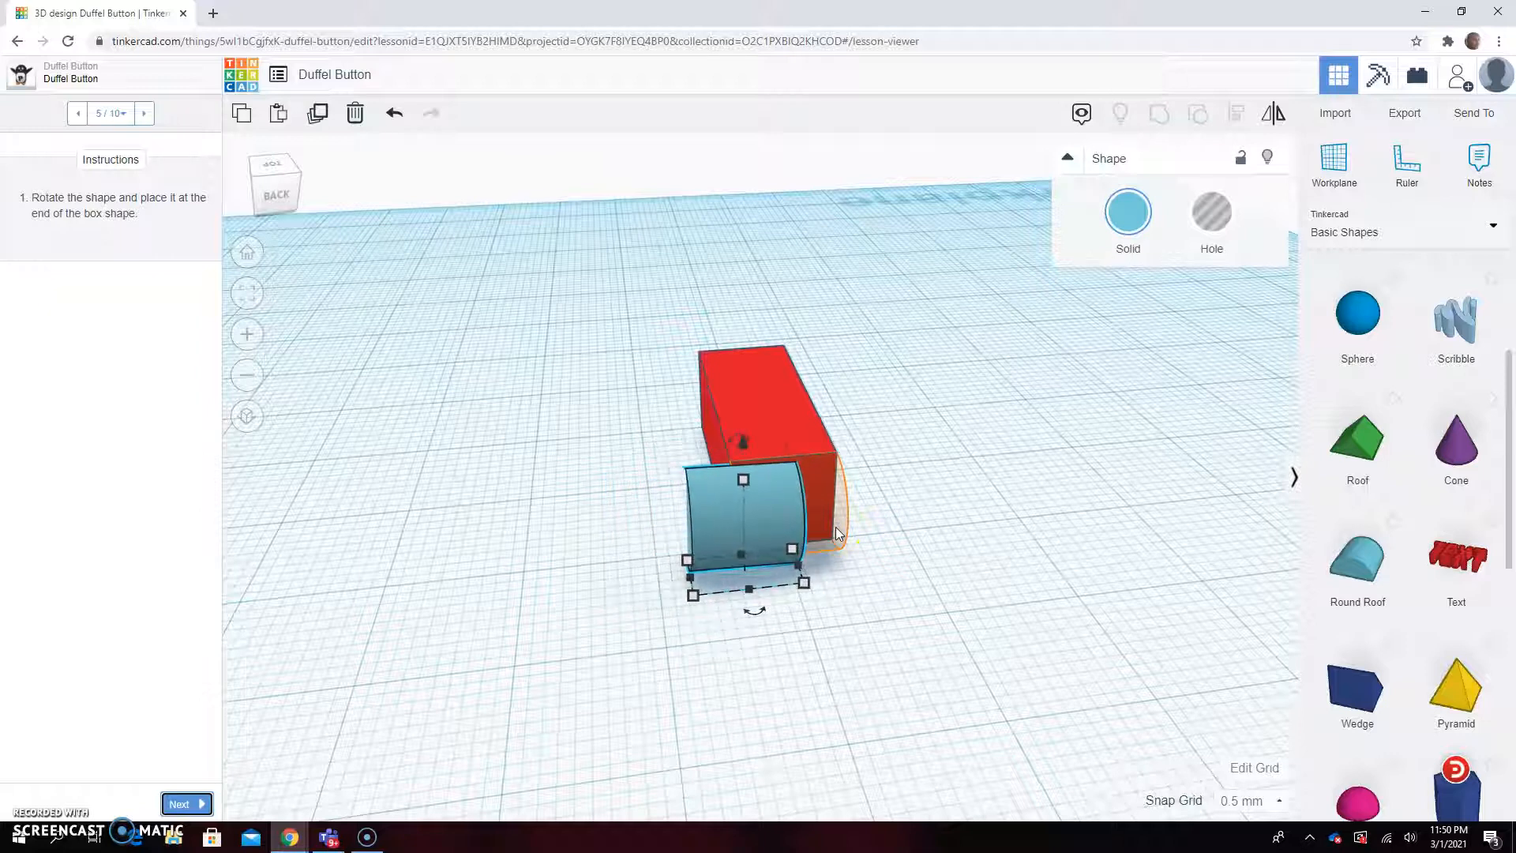
pyautogui.press('Right')
pyautogui.press('Right')
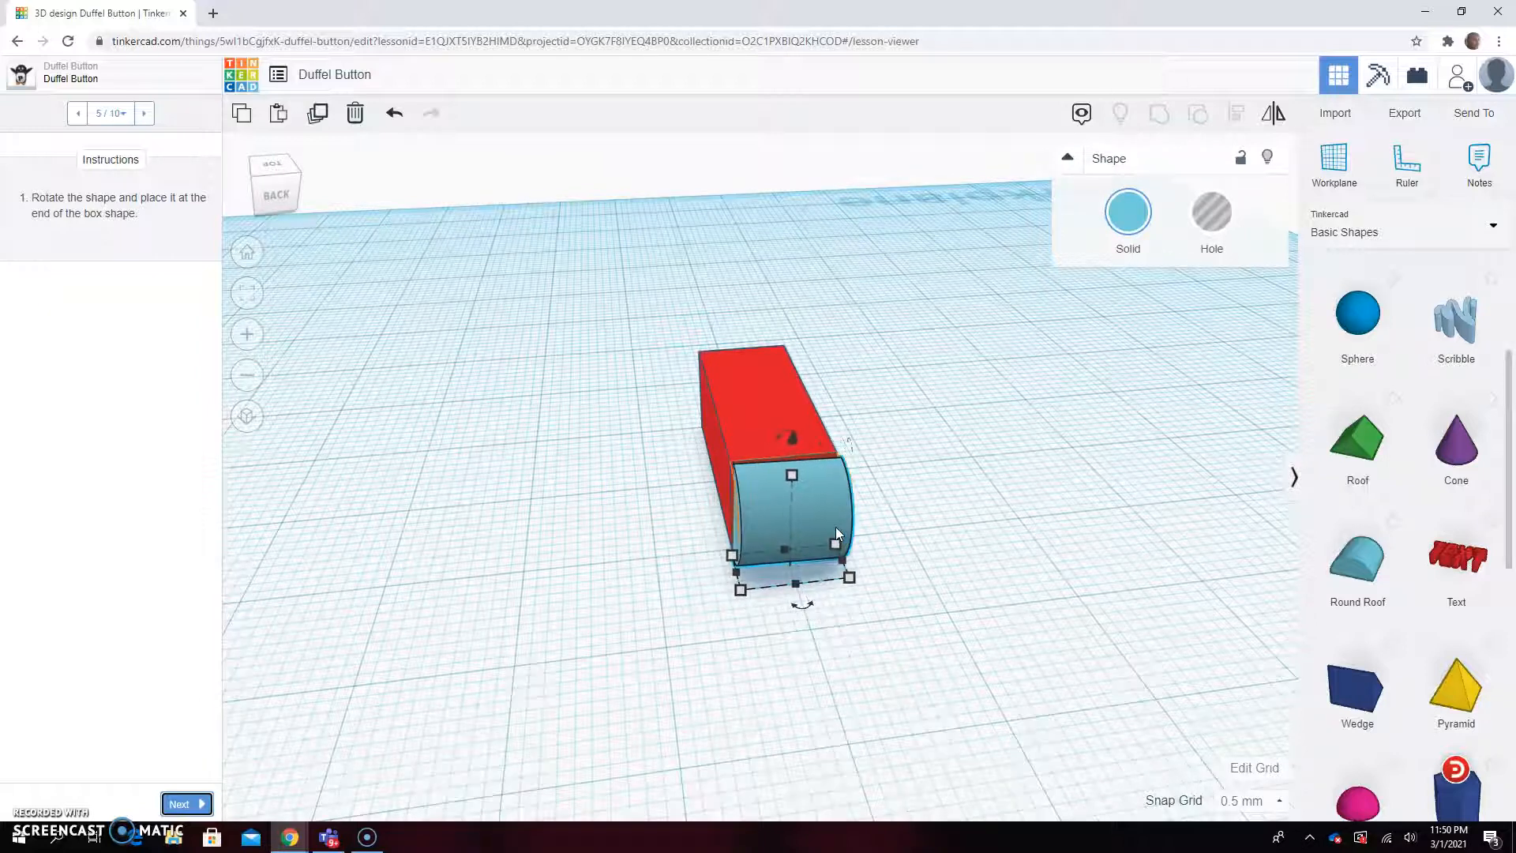
pyautogui.press('Left')
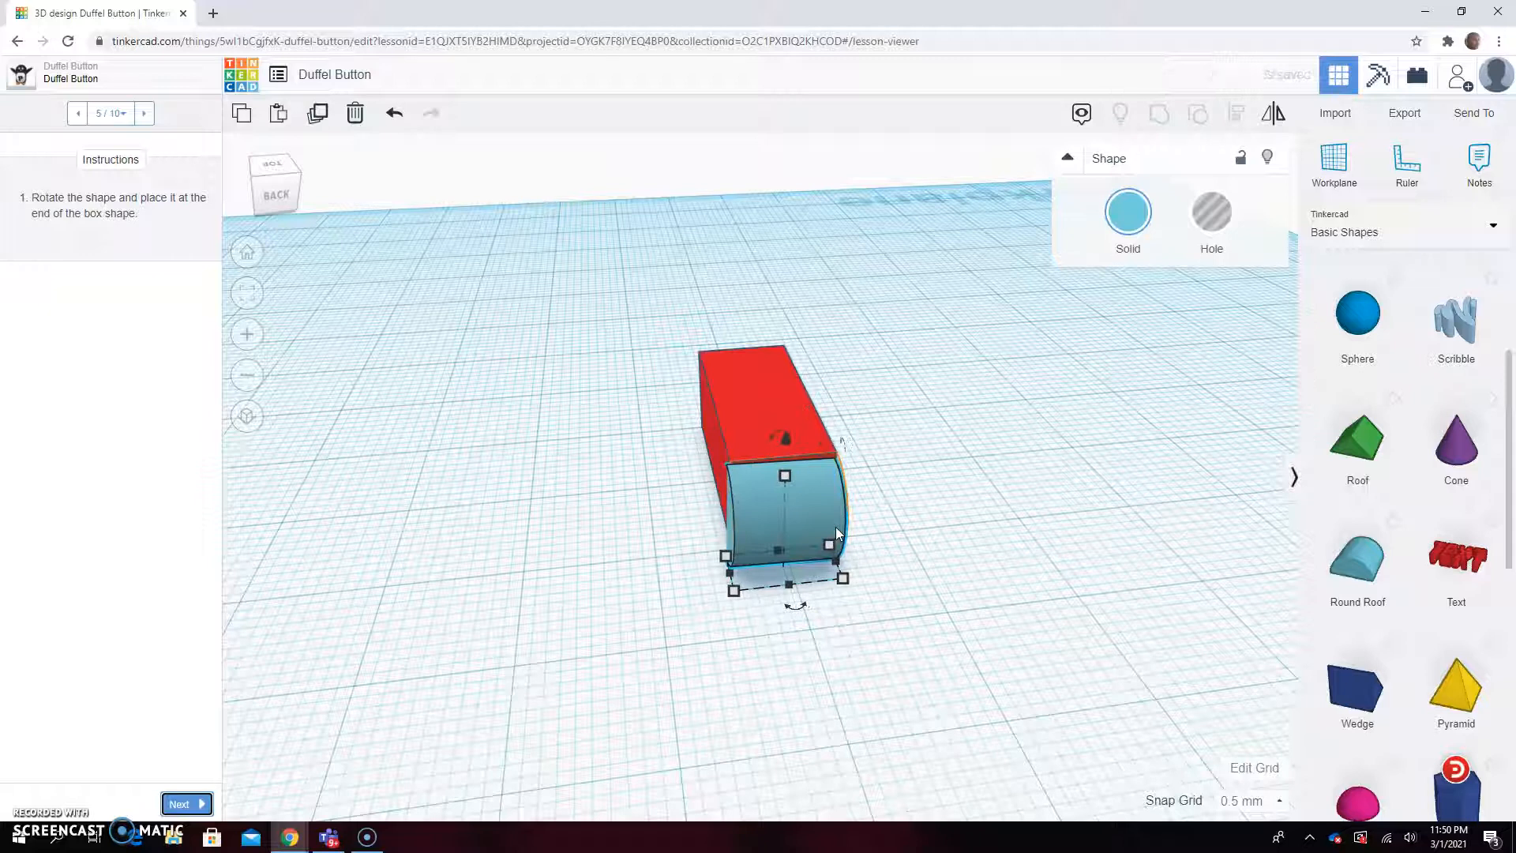
# Step: Nudge the round roof flush against the box's end face and correct its sideways alignment with the guide
pyautogui.click(673, 714)
pyautogui.moveTo(674, 714); pyautogui.dragTo(945, 671, button='right')
pyautogui.click(941, 427)
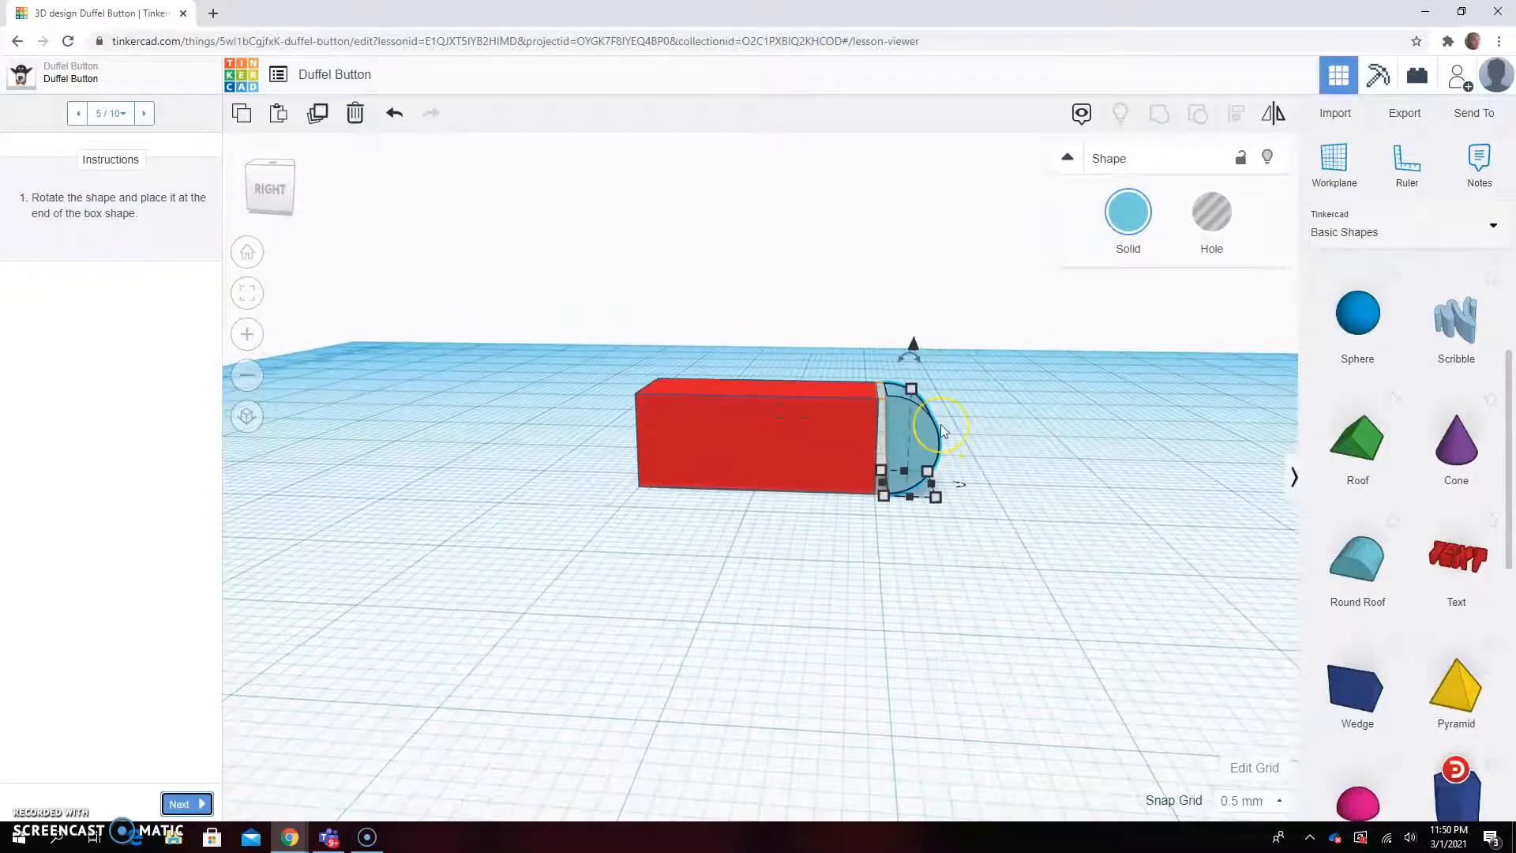
pyautogui.press('Left')
pyautogui.press('Left')
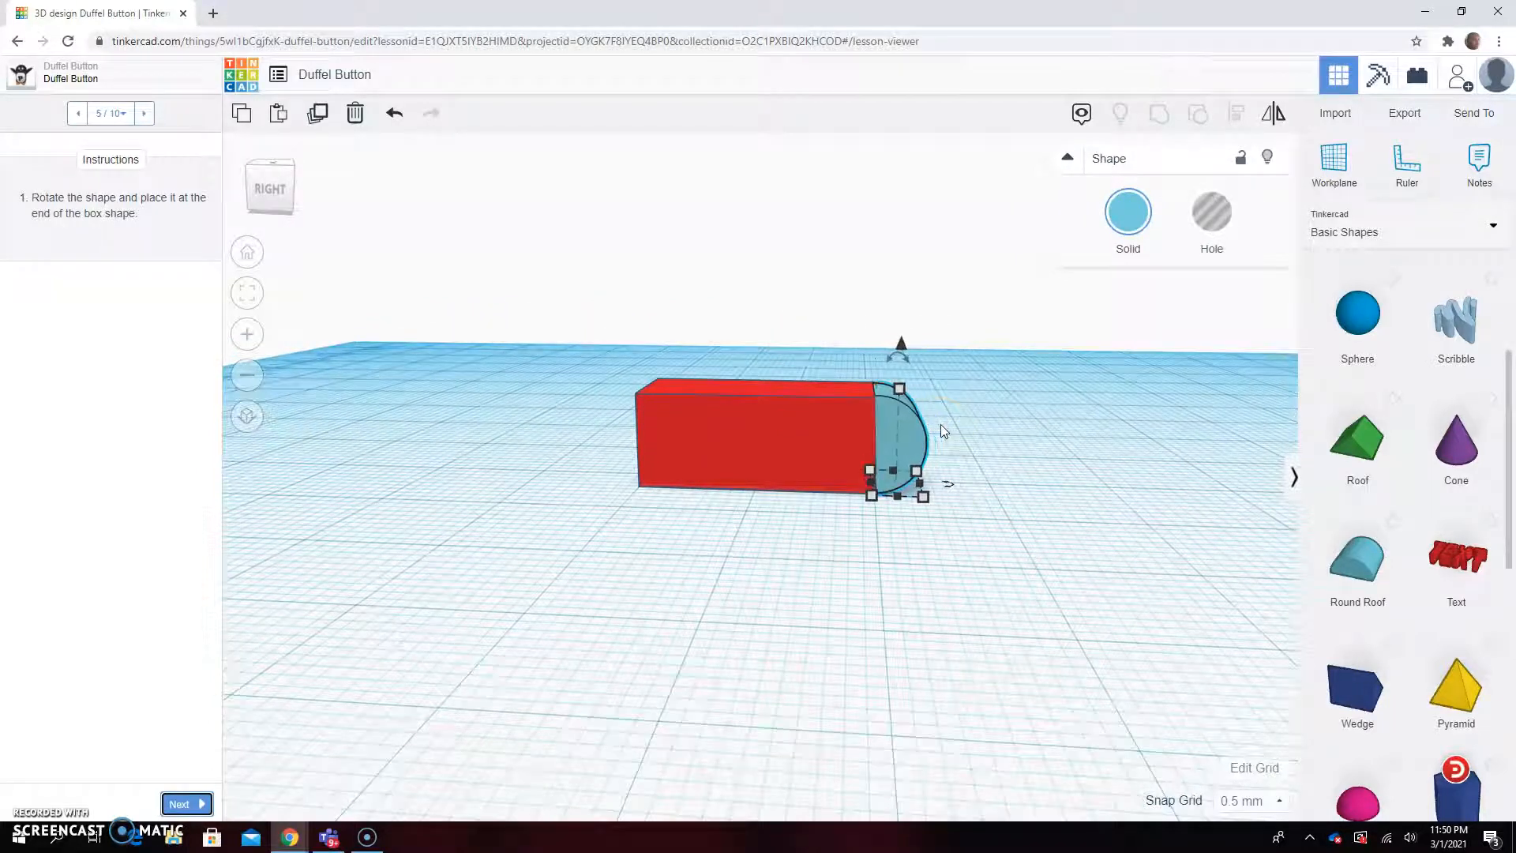
pyautogui.moveTo(1012, 593); pyautogui.dragTo(732, 628, button='right')
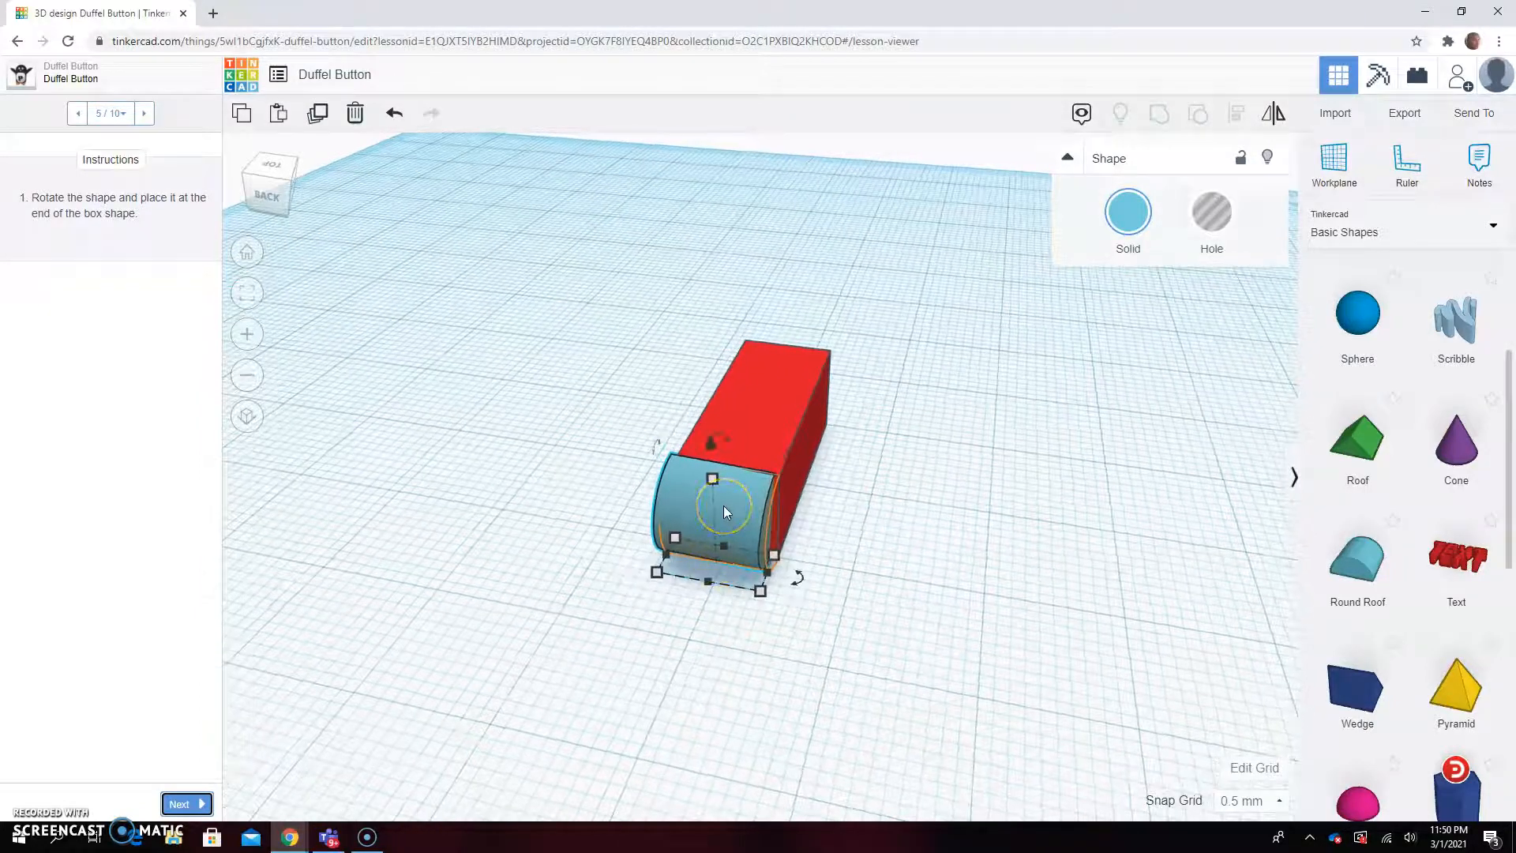
pyautogui.press('Right')
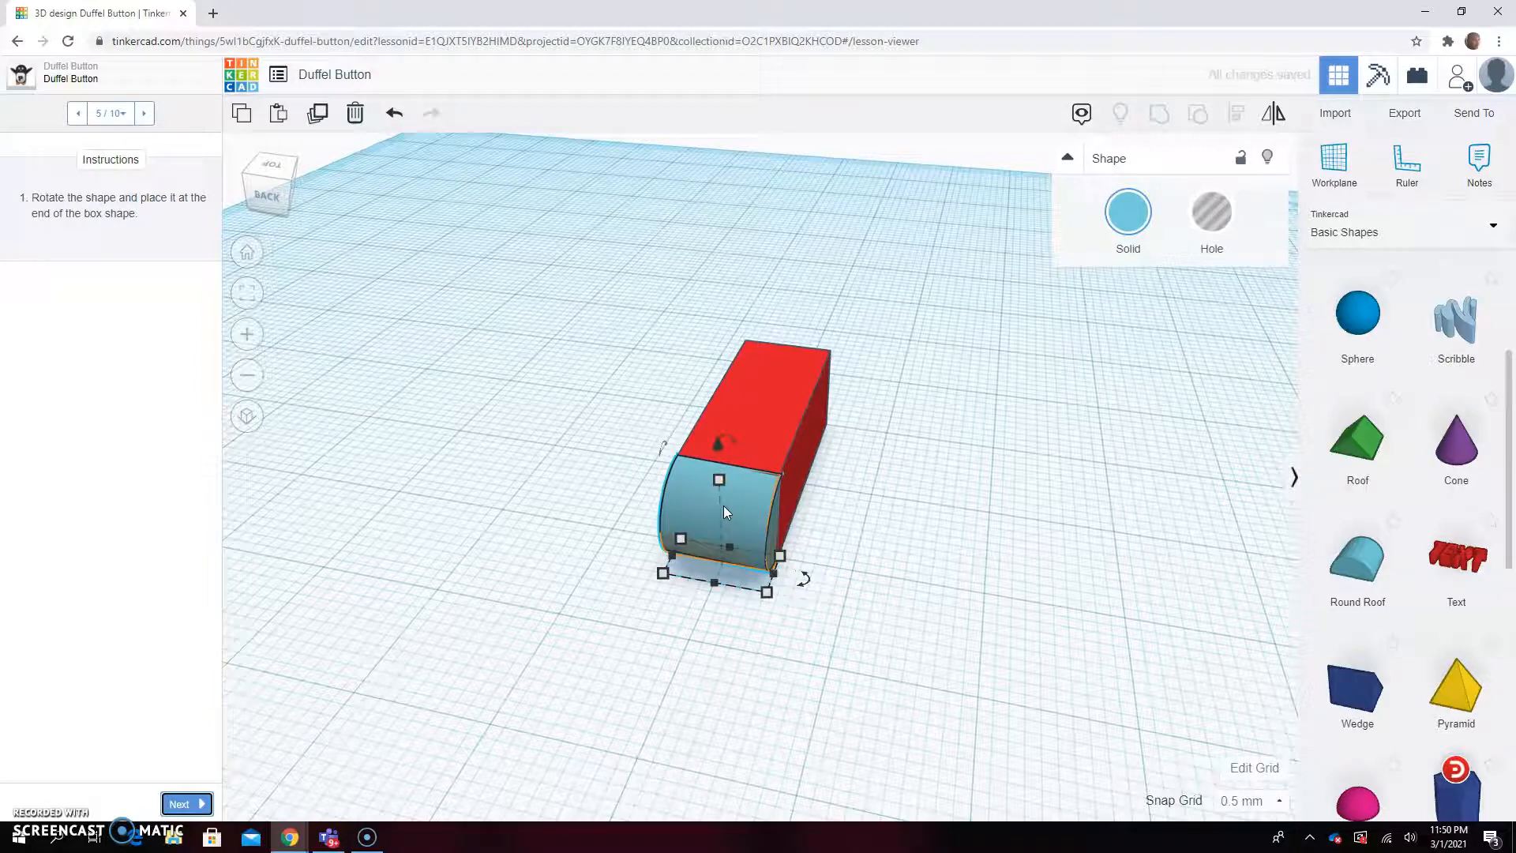
pyautogui.moveTo(936, 641); pyautogui.dragTo(875, 613, button='right')
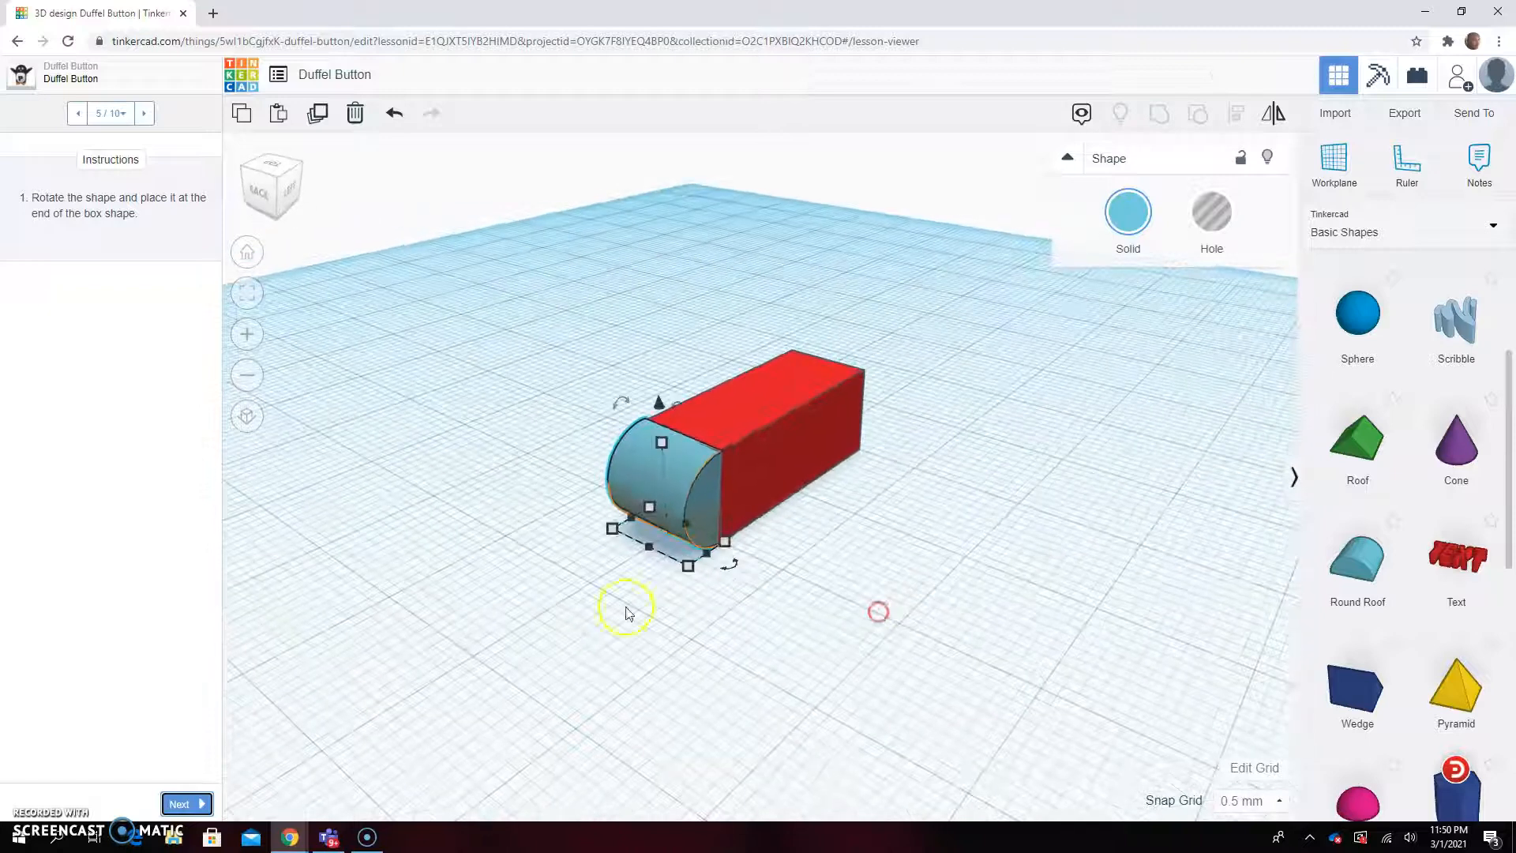
# Step: Advance the lesson to step 6 and paste a copy of the round roof
pyautogui.click(180, 804)
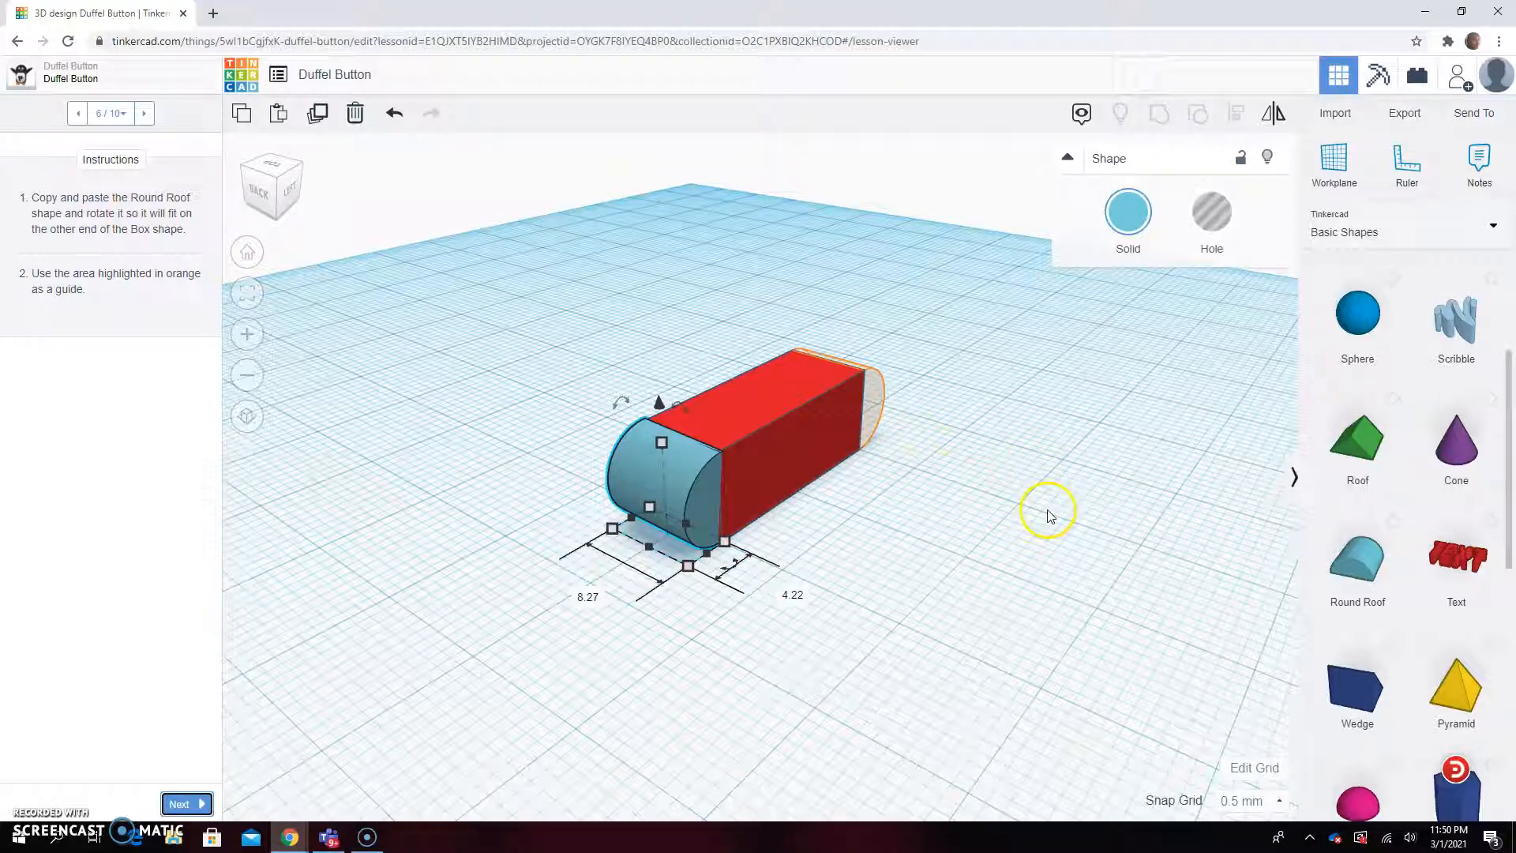
pyautogui.moveTo(1051, 517); pyautogui.dragTo(908, 515, button='right')
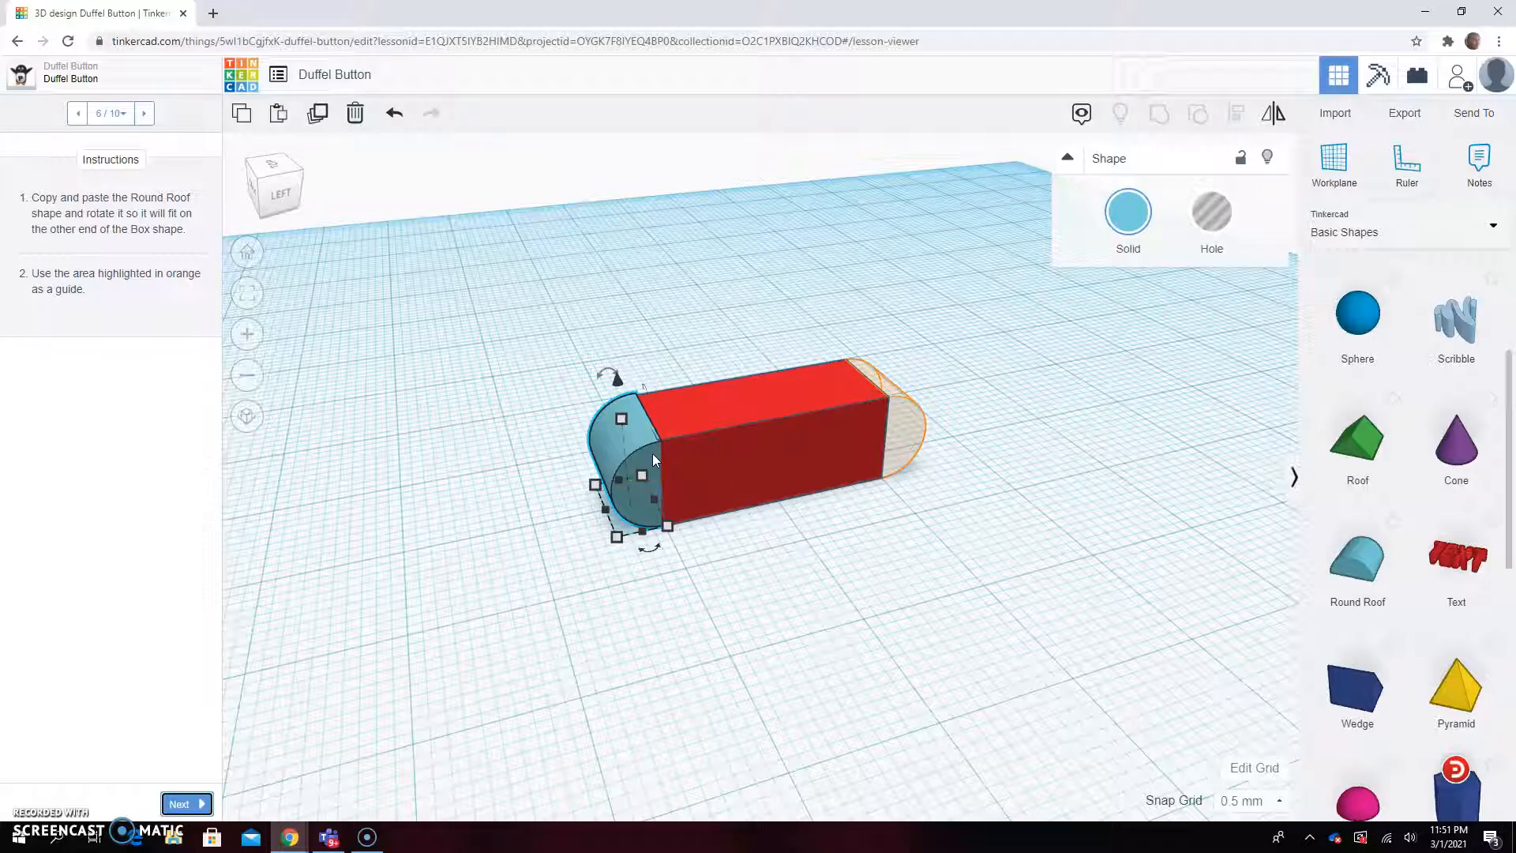
pyautogui.hotkey('ctrl', 'v')
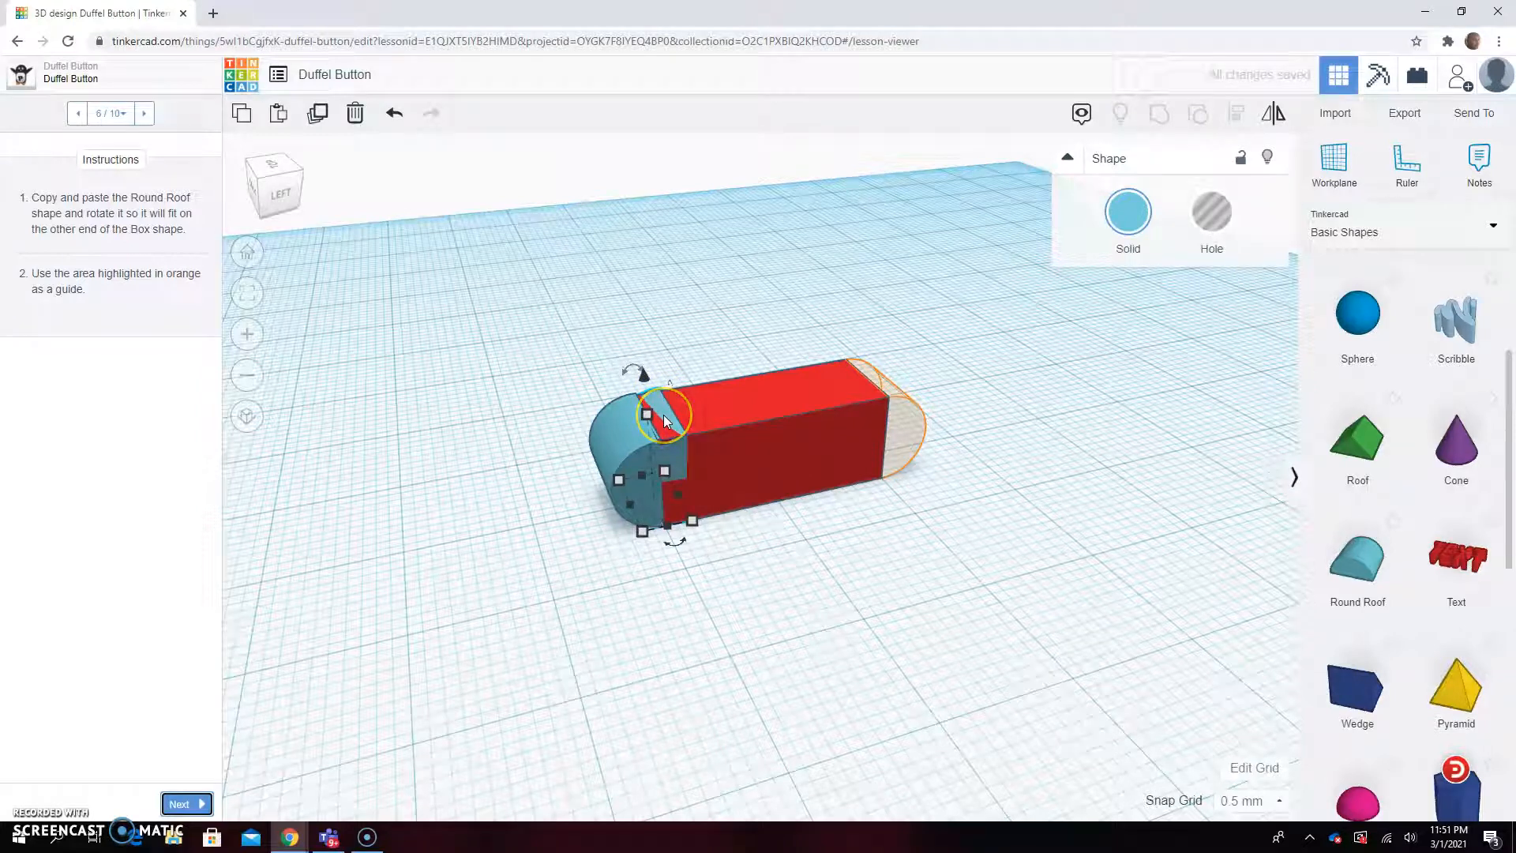
# Step: Nudge the copied round roof along the red box in grid increments to the guide at the opposite end
pyautogui.press('Right')
pyautogui.press('Right')
pyautogui.press('Right')
pyautogui.press('Right')
pyautogui.press('Right')
pyautogui.press('Right')
pyautogui.press('Right')
pyautogui.press('Right')
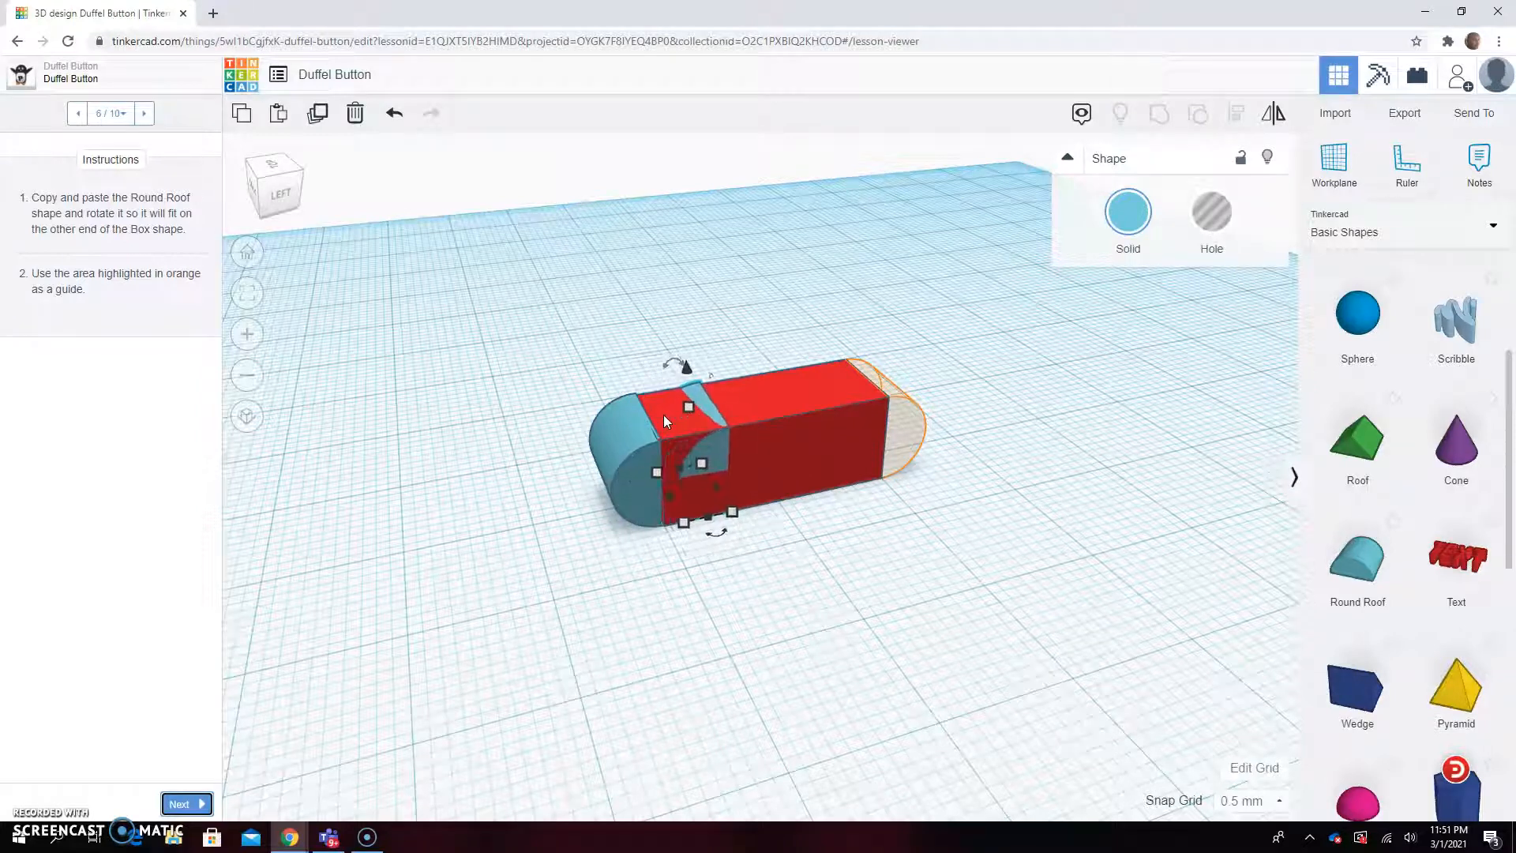
pyautogui.press('Right')
pyautogui.press('Right')
pyautogui.press('Right')
pyautogui.press('Right')
pyautogui.press('Right')
pyautogui.press('Right')
pyautogui.press('Right')
pyautogui.press('Right')
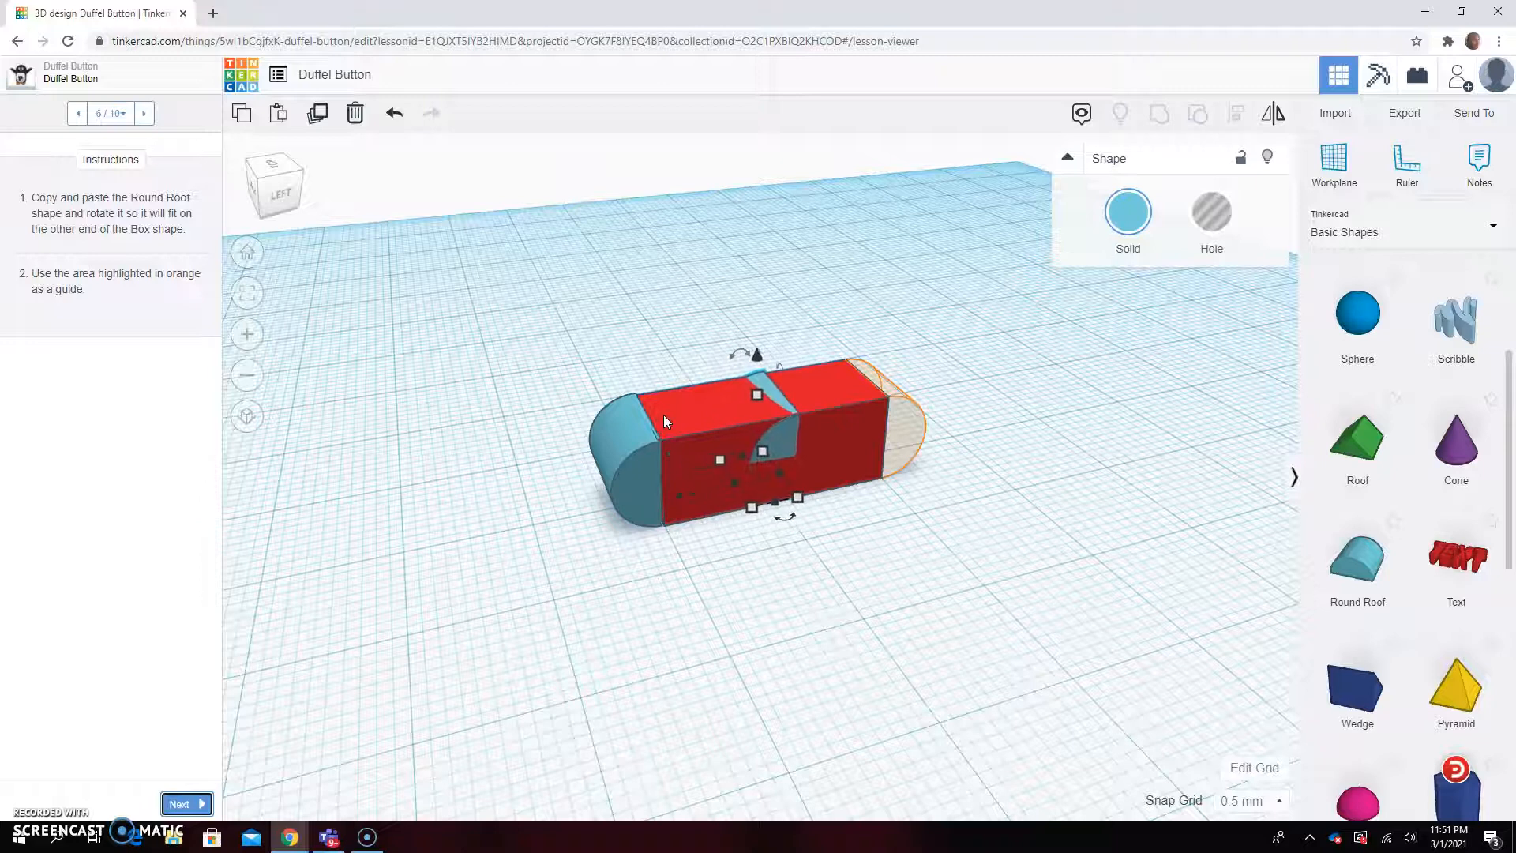
pyautogui.press('Right')
pyautogui.press('Right')
pyautogui.press('Right')
pyautogui.press('Right')
pyautogui.press('Right')
pyautogui.press('Right')
pyautogui.press('Right')
pyautogui.press('Right')
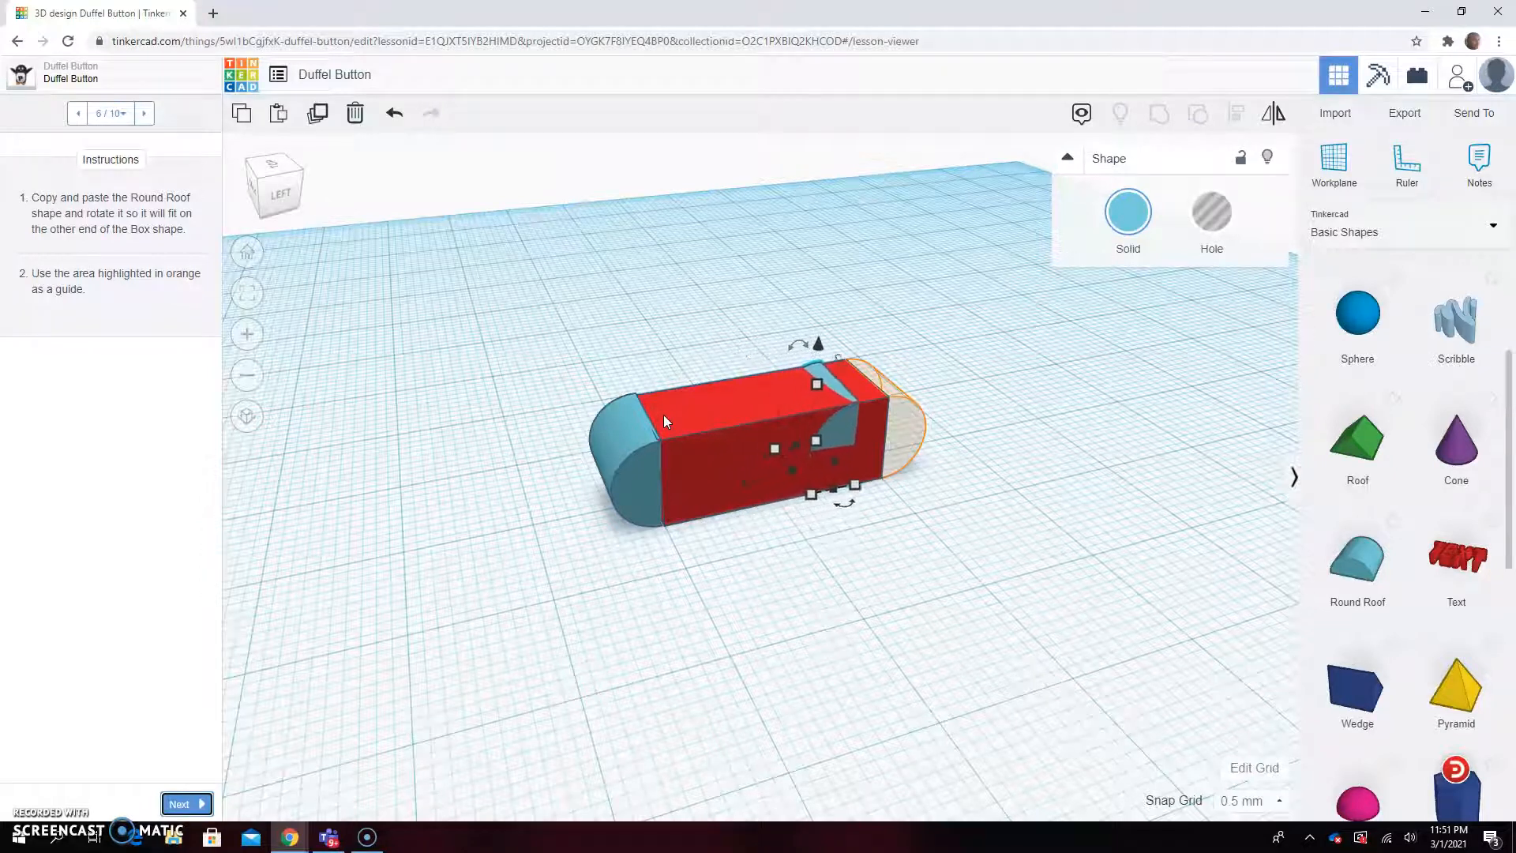
pyautogui.press('Right')
pyautogui.press('Right')
pyautogui.press('Right')
pyautogui.press('Right')
pyautogui.press('Right')
pyautogui.press('Right')
pyautogui.press('Right')
pyautogui.press('Right')
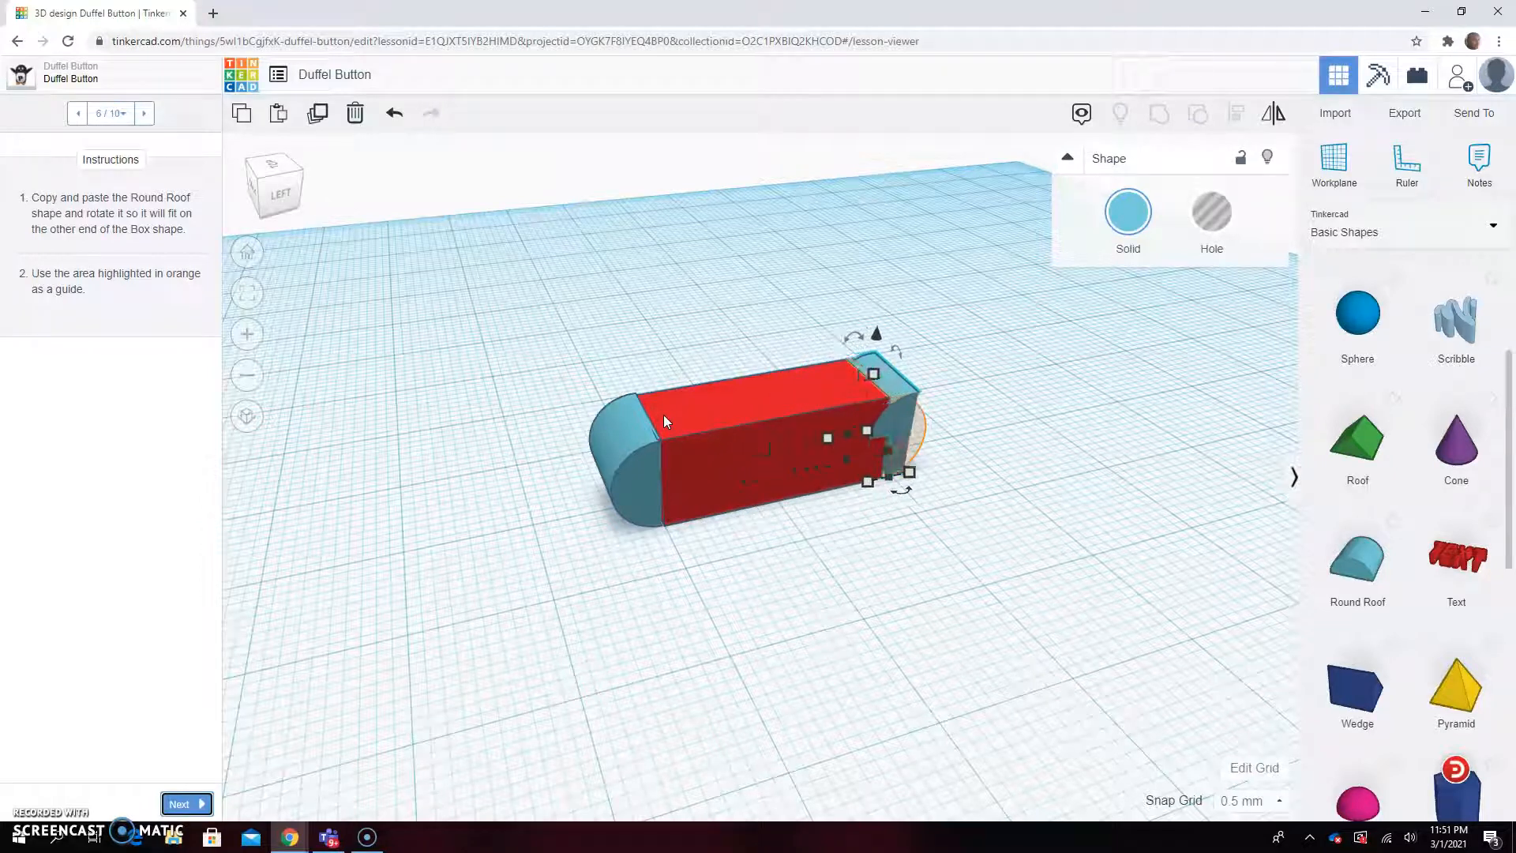
pyautogui.press('Right')
pyautogui.press('Right')
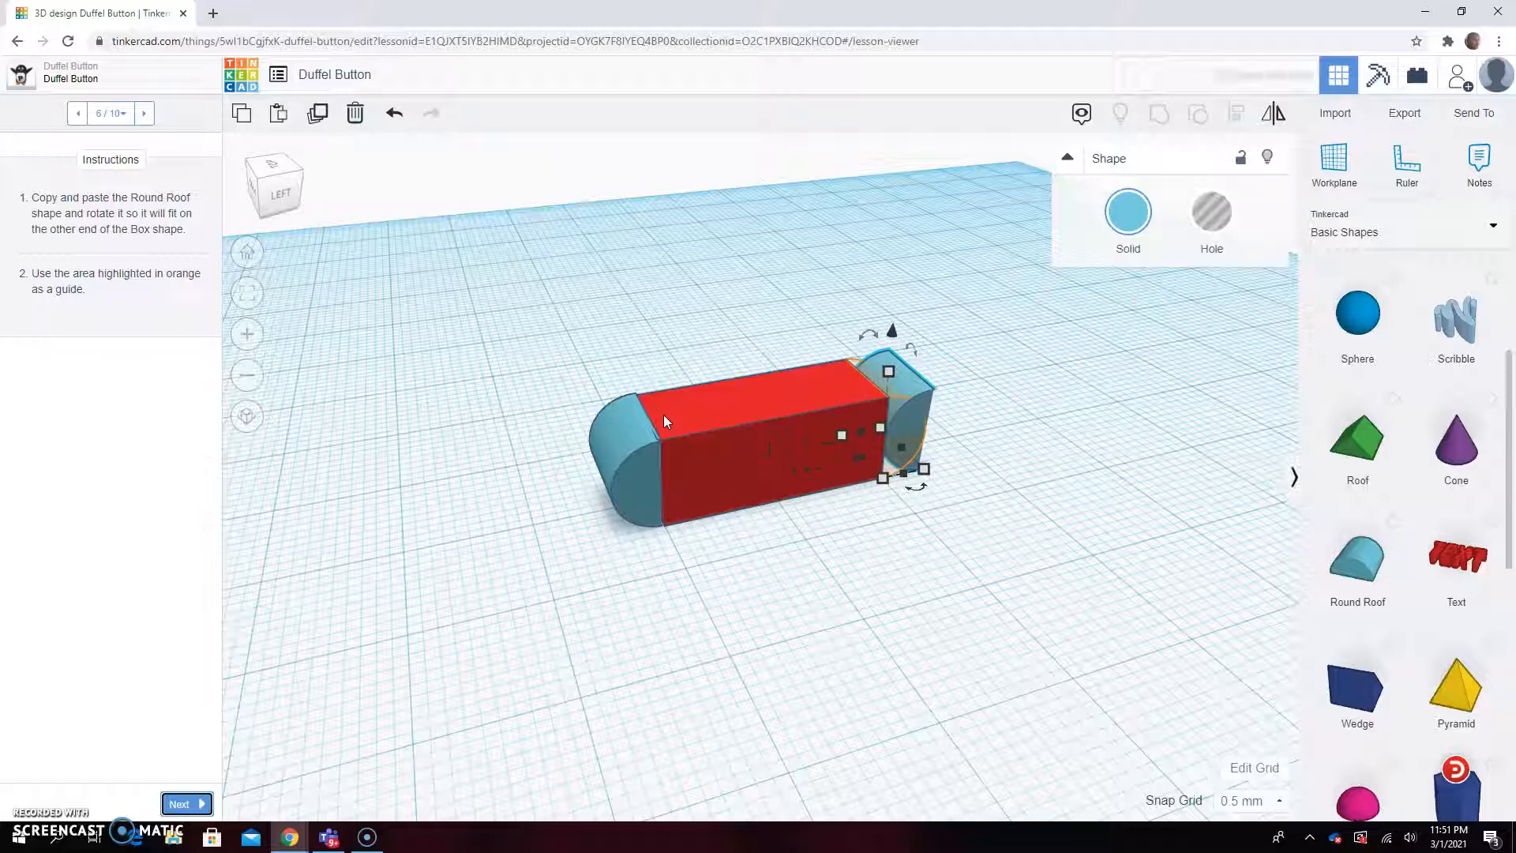
# Step: Rotate the copied round roof so its curved face points outward and move it onto the guide outline
pyautogui.moveTo(1029, 550); pyautogui.dragTo(975, 551, button='right')
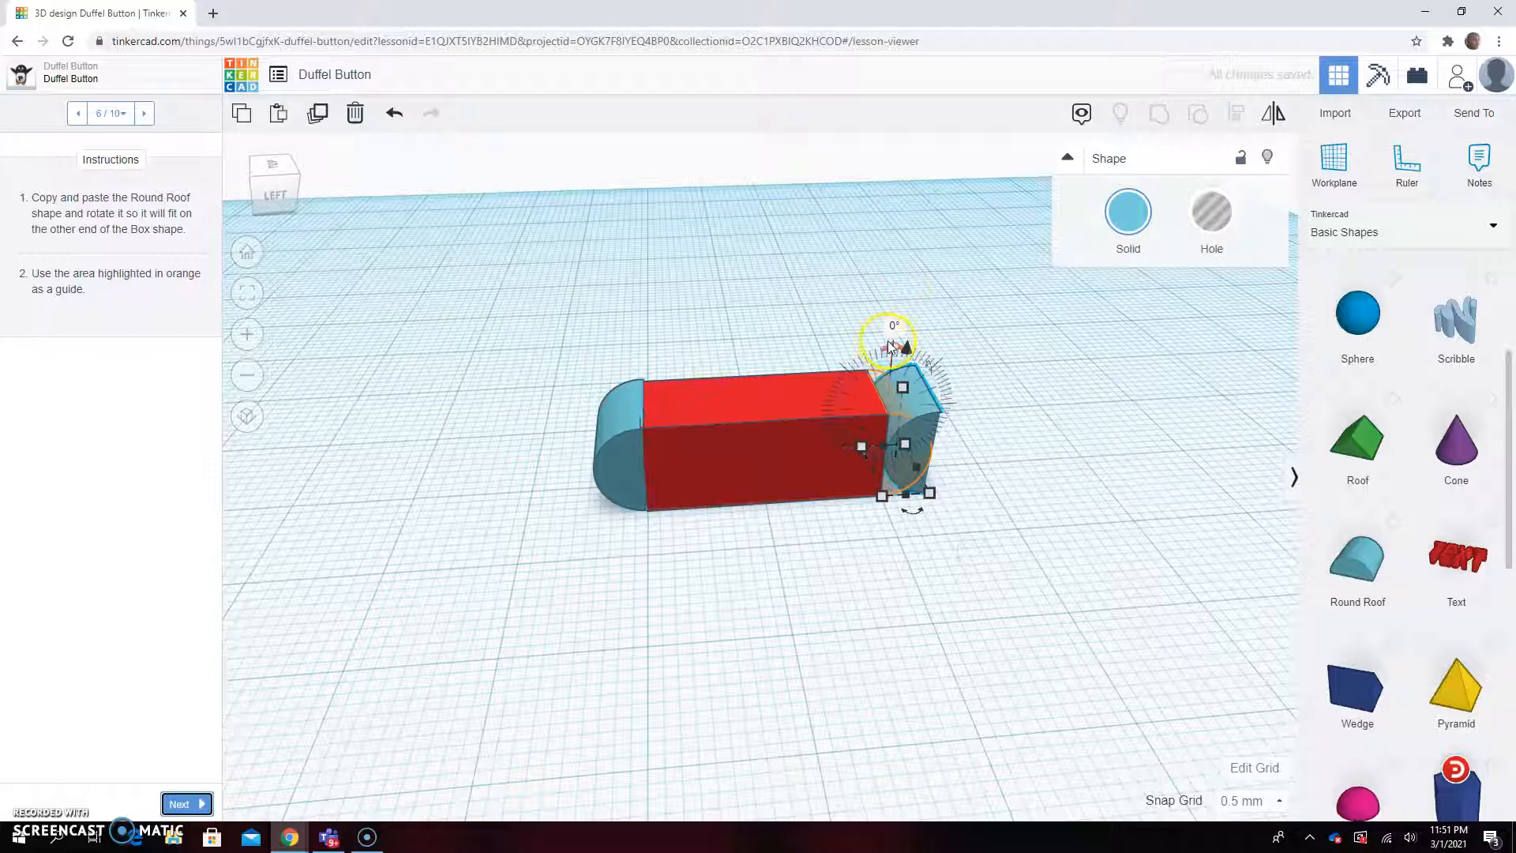
pyautogui.moveTo(890, 341); pyautogui.dragTo(933, 430)
pyautogui.moveTo(899, 458); pyautogui.dragTo(882, 467)
# Step: Shift the copied round roof slightly so it sits flush against the box's end, and check the fit from both sides
pyautogui.moveTo(1007, 551); pyautogui.dragTo(608, 508, button='right')
pyautogui.moveTo(1016, 507); pyautogui.dragTo(757, 510, button='right')
pyautogui.click(682, 478)
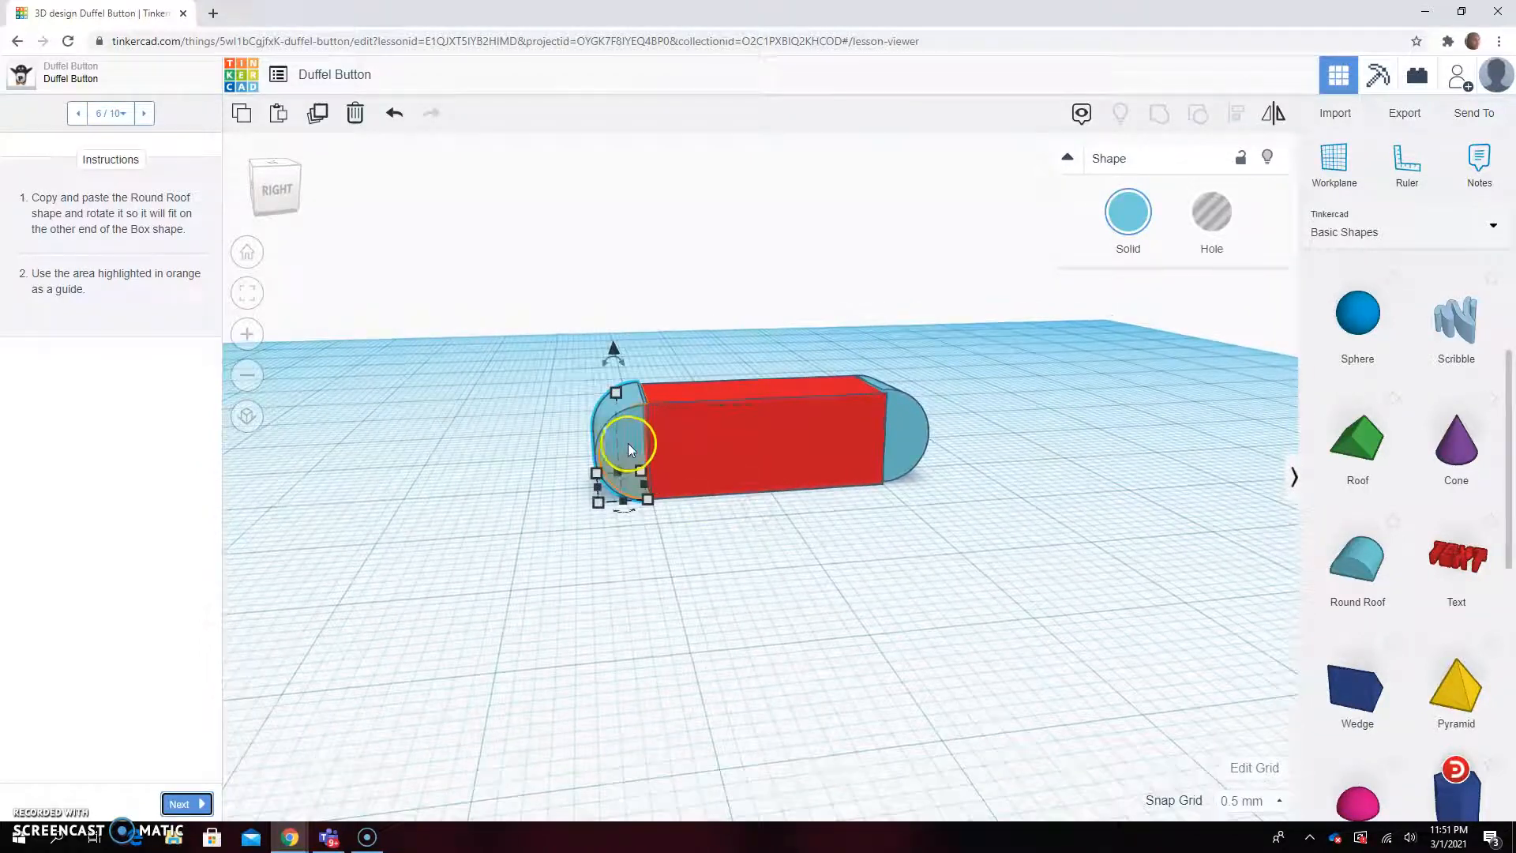
pyautogui.moveTo(630, 448); pyautogui.dragTo(636, 448)
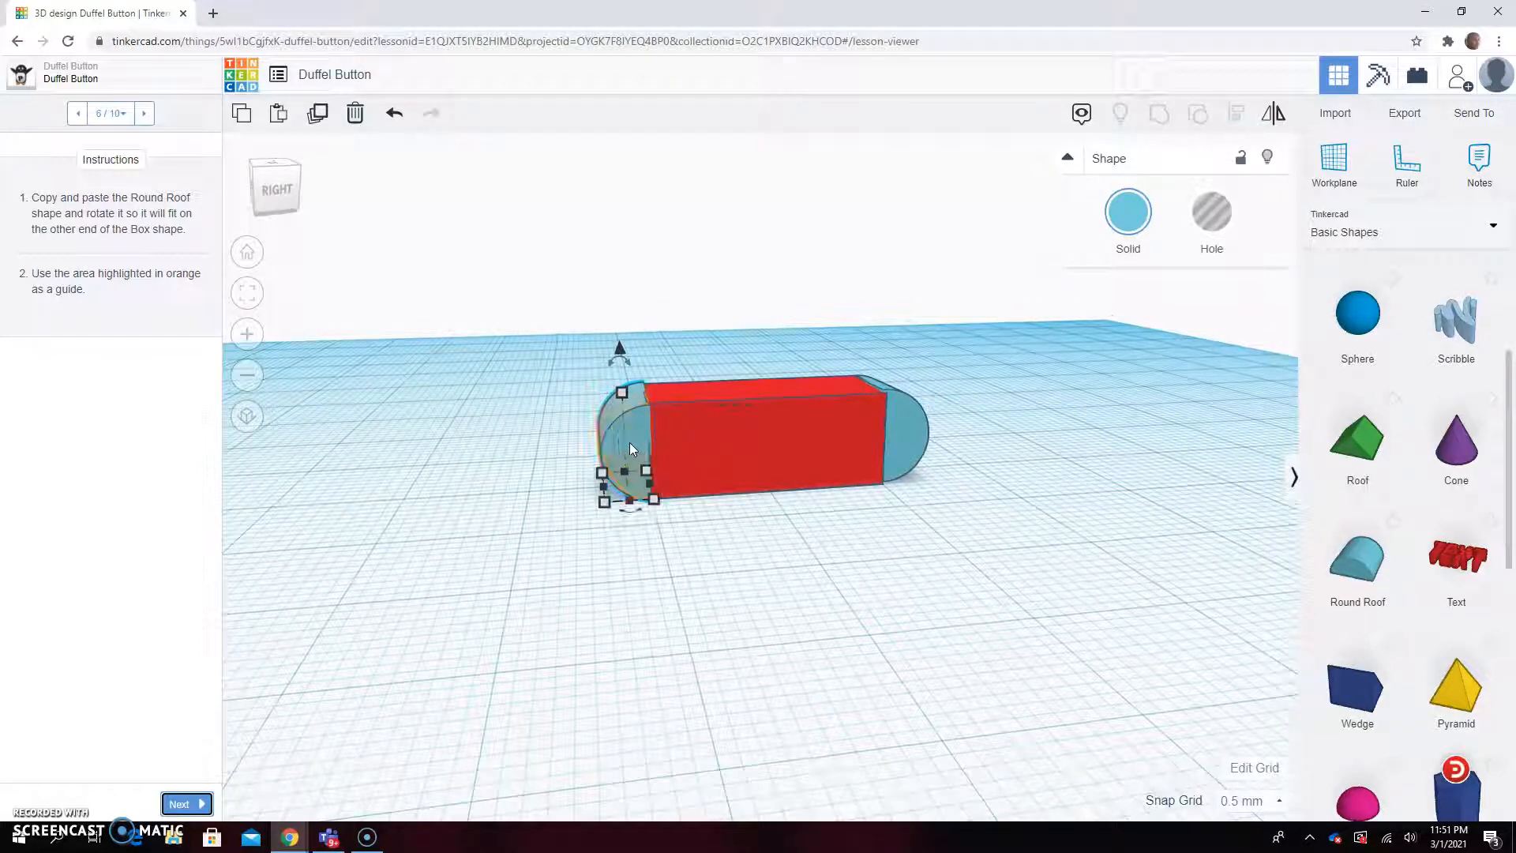
pyautogui.click(600, 626)
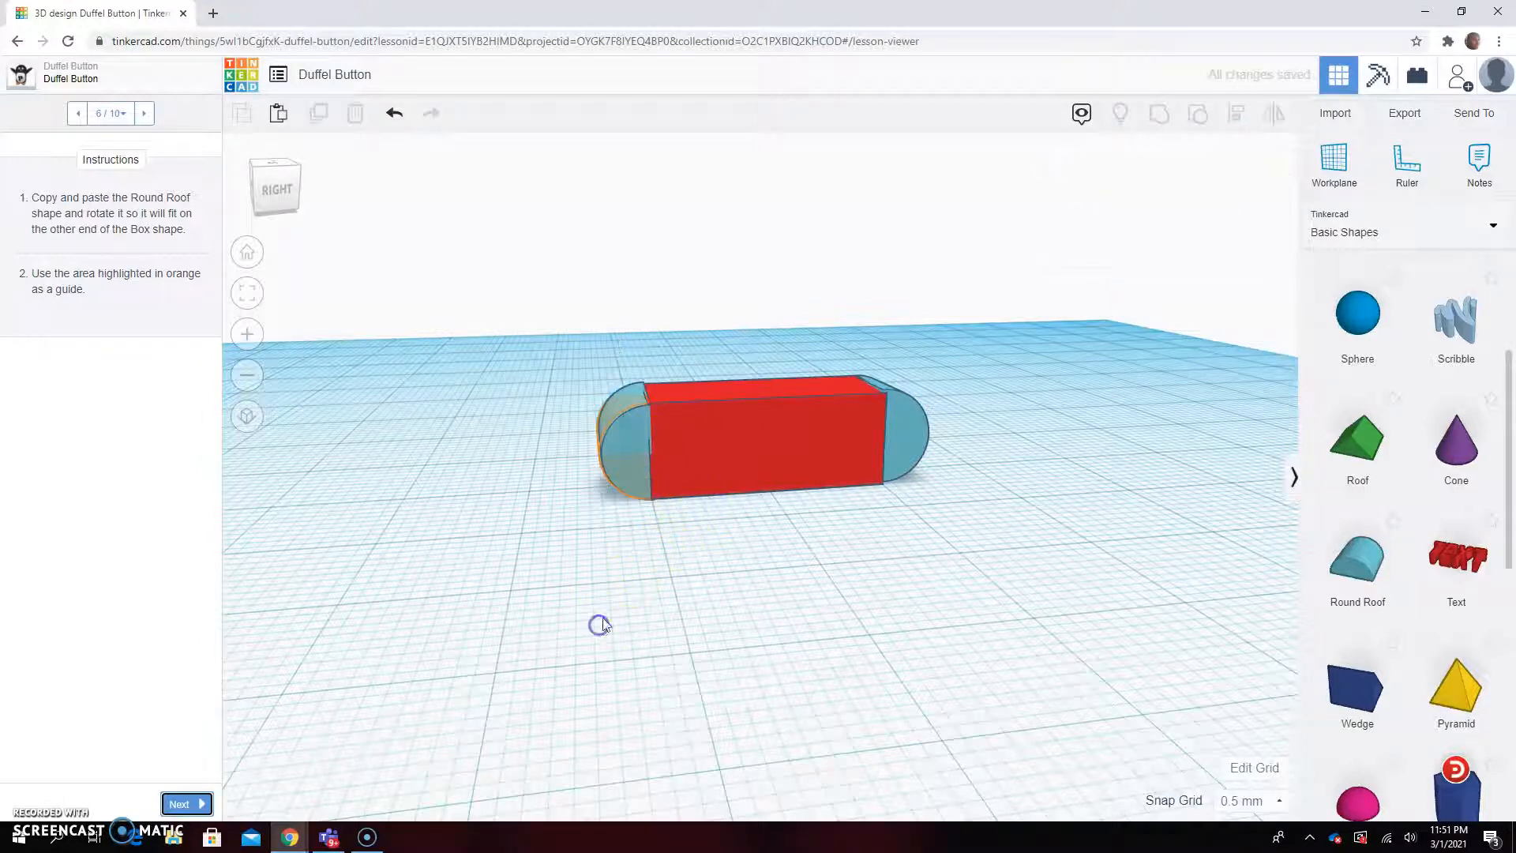
pyautogui.moveTo(375, 570); pyautogui.dragTo(1064, 546, button='right')
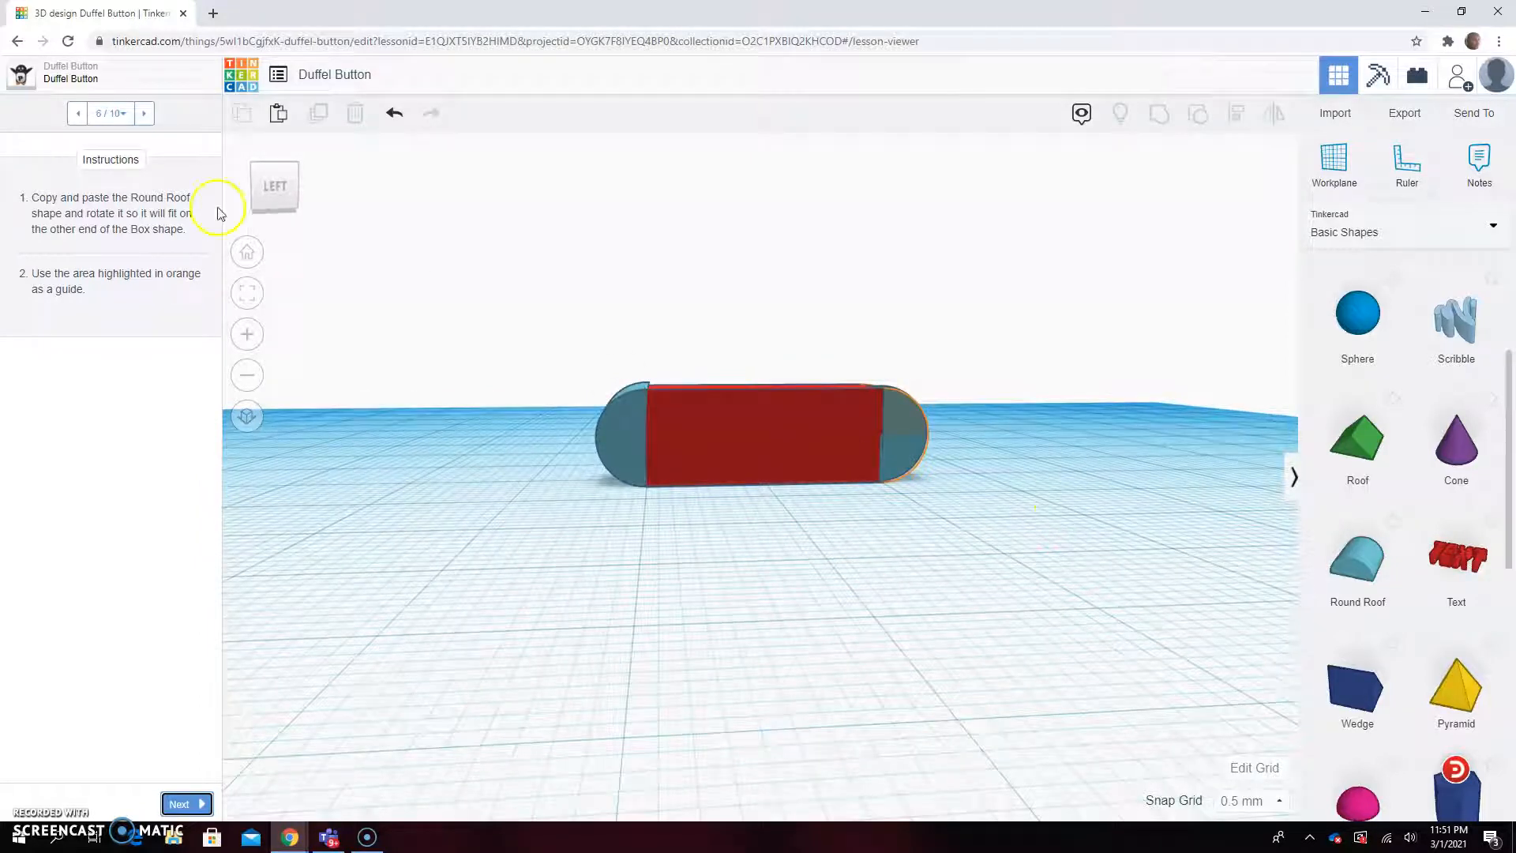
# Step: Advance the lesson to step 7, then place a Cylinder on the guide beside the button and make it a hole
pyautogui.click(179, 805)
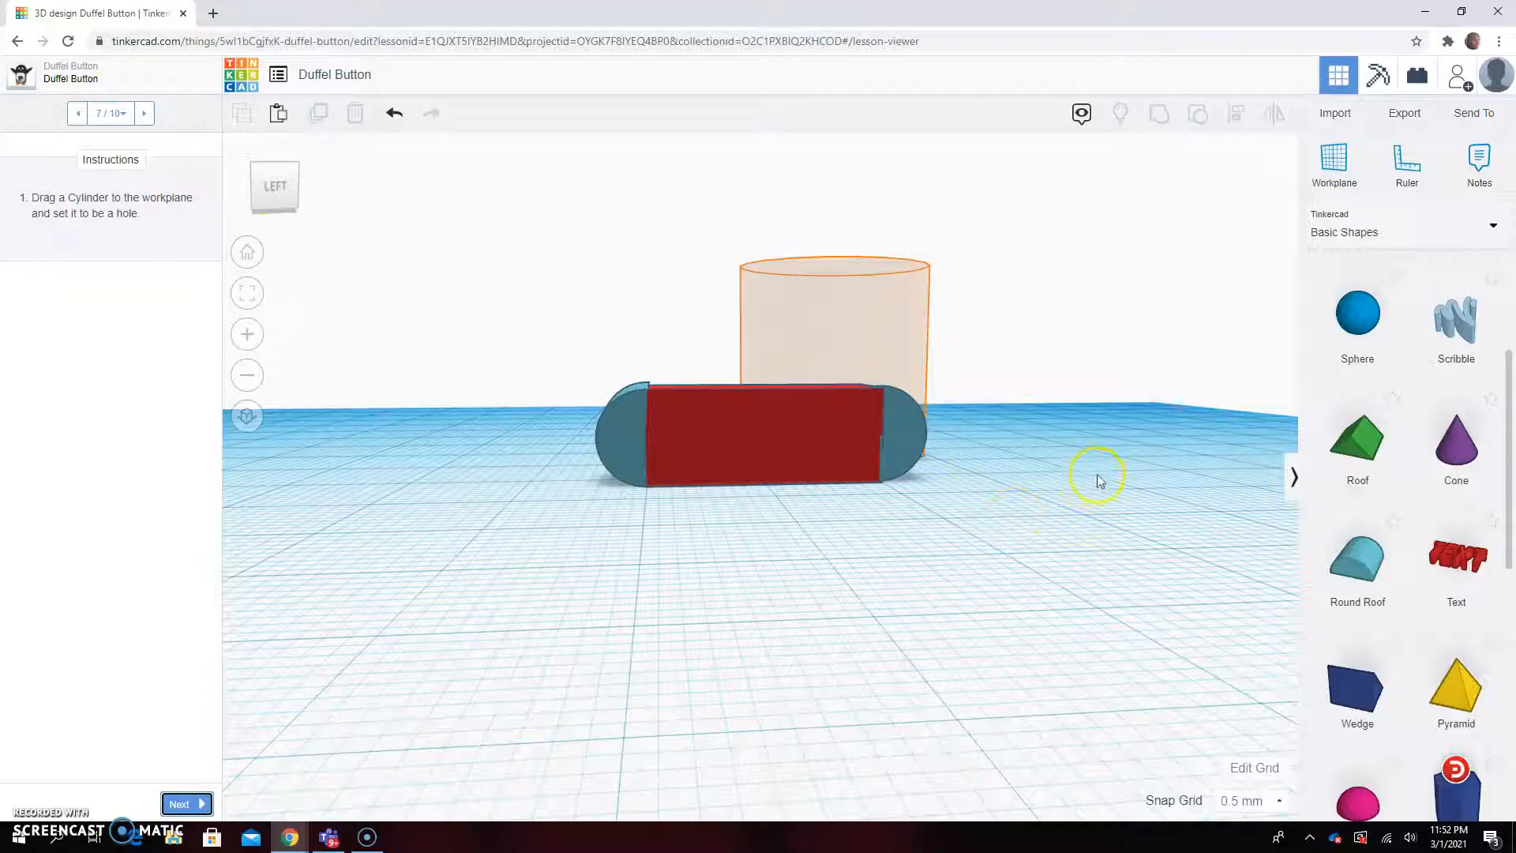
pyautogui.moveTo(1054, 505); pyautogui.dragTo(621, 530, button='right')
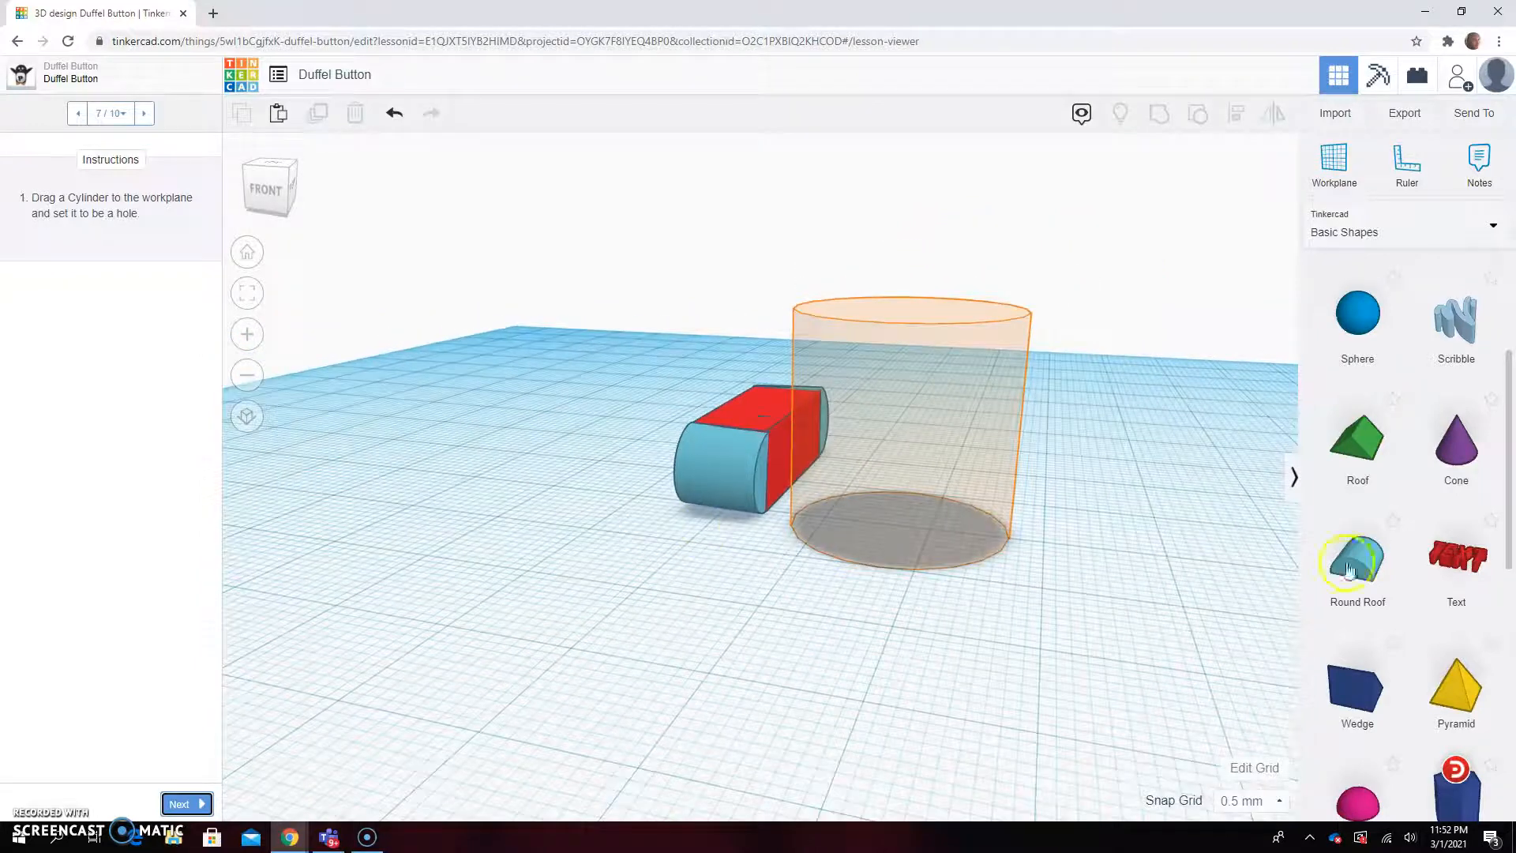
pyautogui.scroll(-3, 1439, 527)
pyautogui.scroll(-2, 1443, 538)
pyautogui.scroll(3, 1442, 537)
pyautogui.scroll(3, 1442, 537)
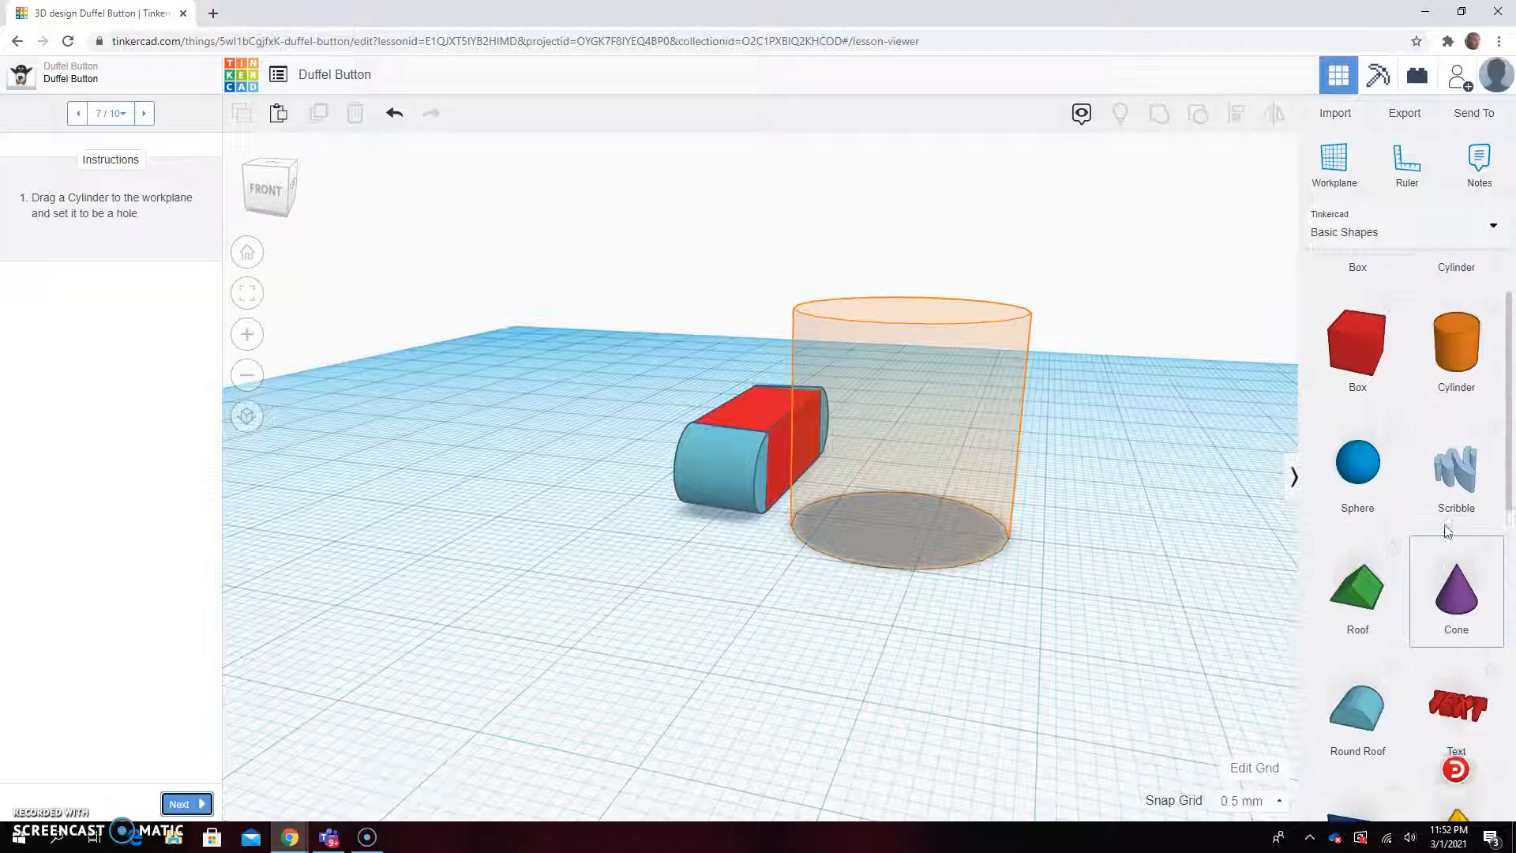
pyautogui.moveTo(1464, 444); pyautogui.dragTo(897, 526)
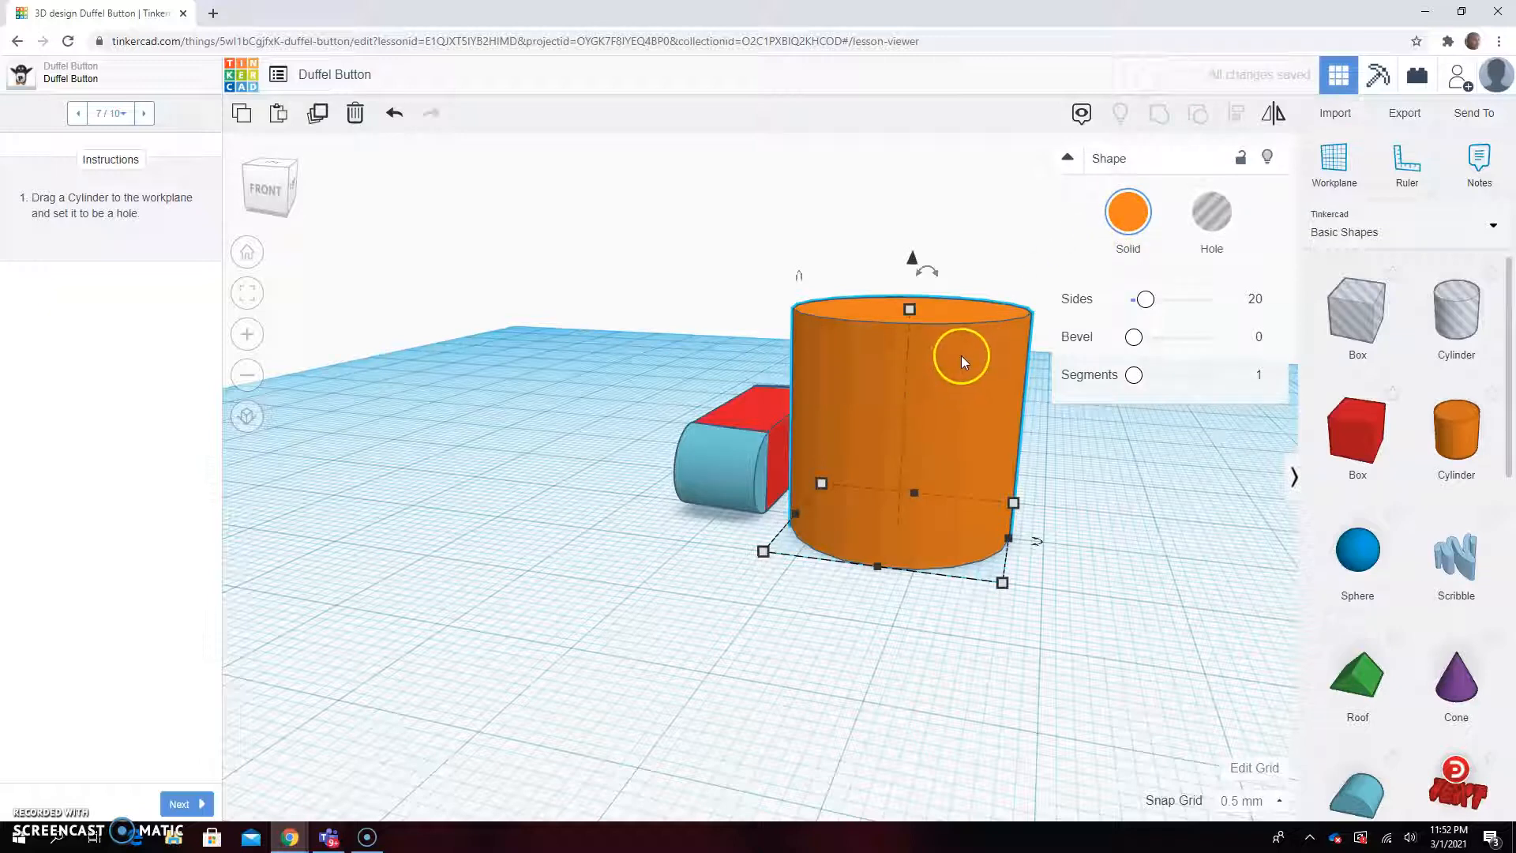
pyautogui.click(1211, 218)
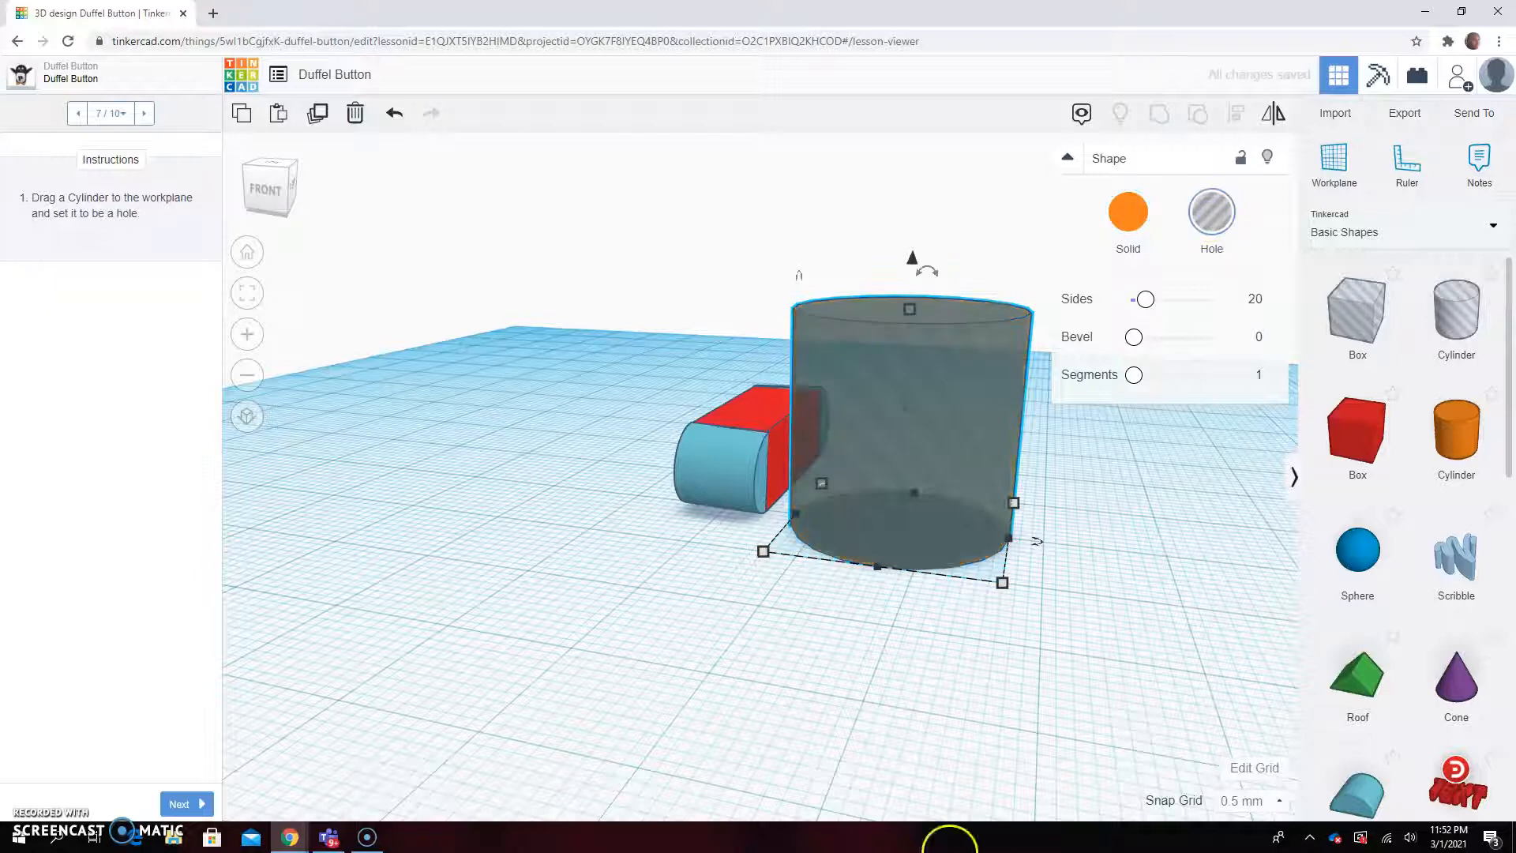
pyautogui.click(652, 679)
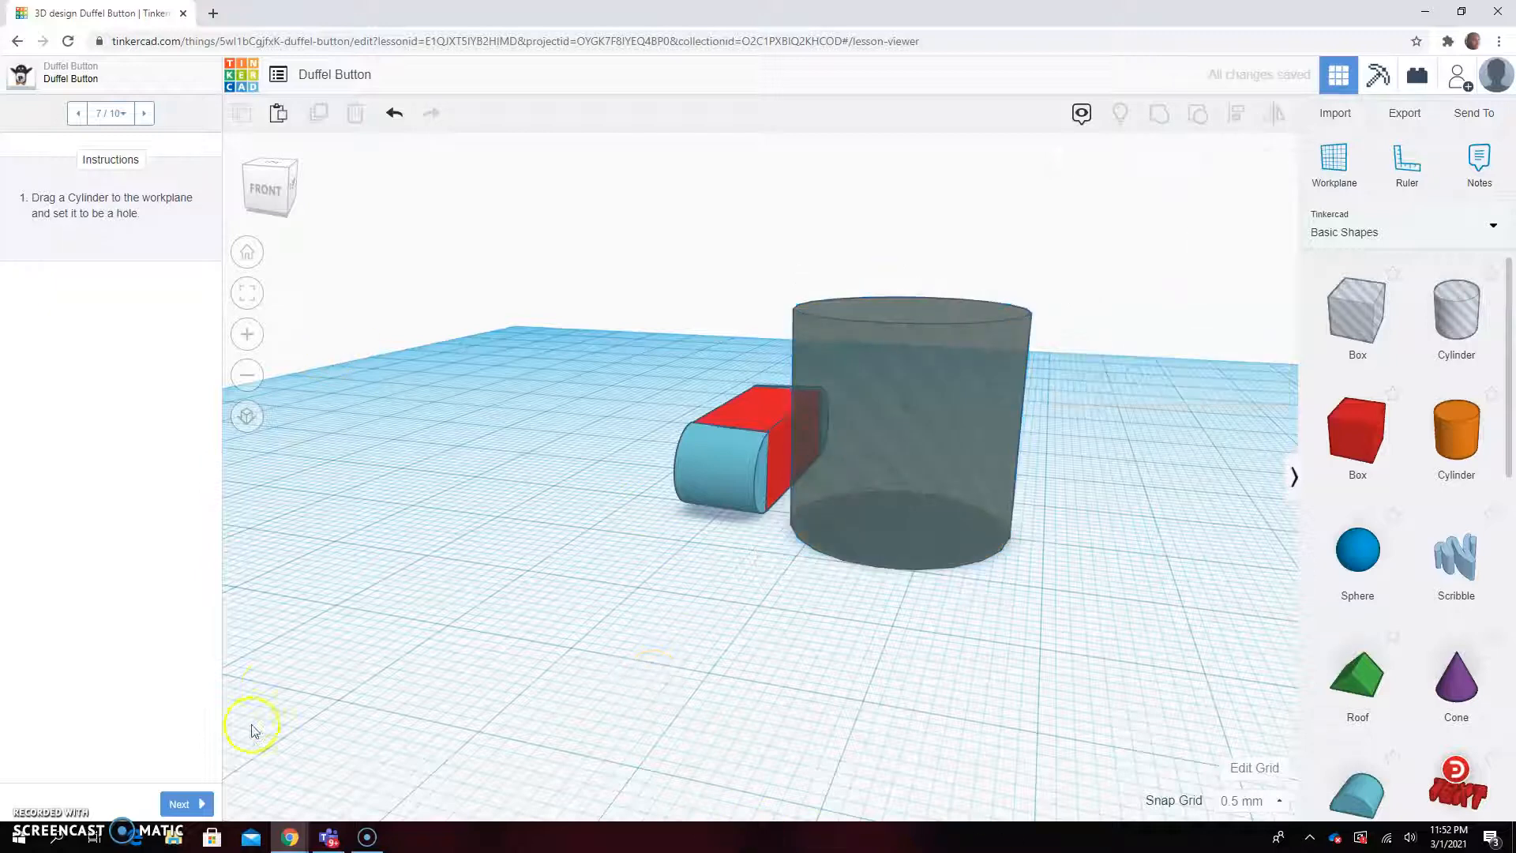
# Step: Advance the lesson to step 8 and scale the cylinder hole's base to 3 mm by 3 mm
pyautogui.click(175, 804)
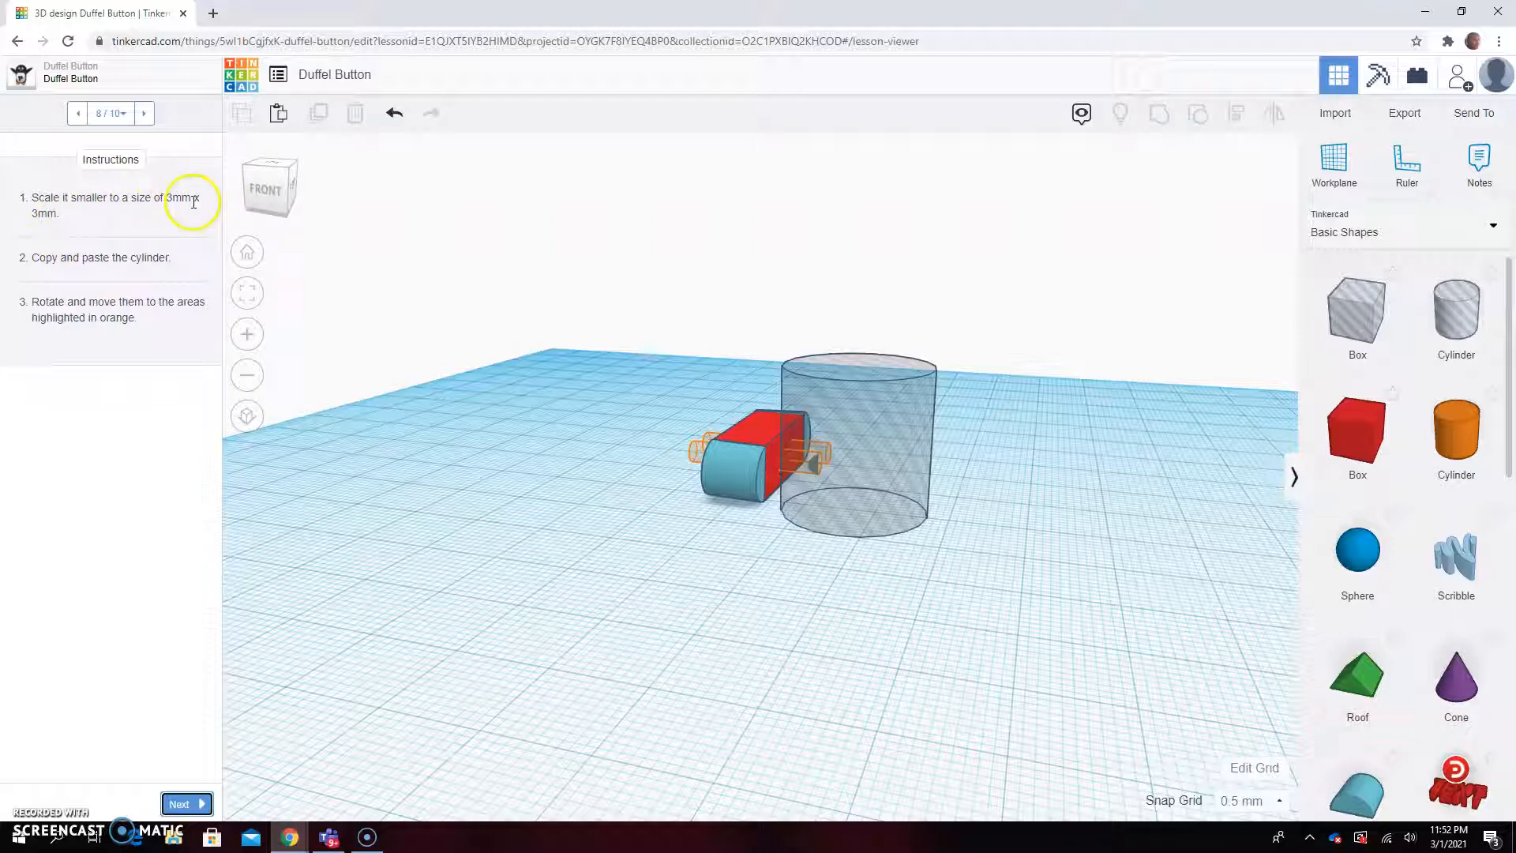
pyautogui.click(870, 405)
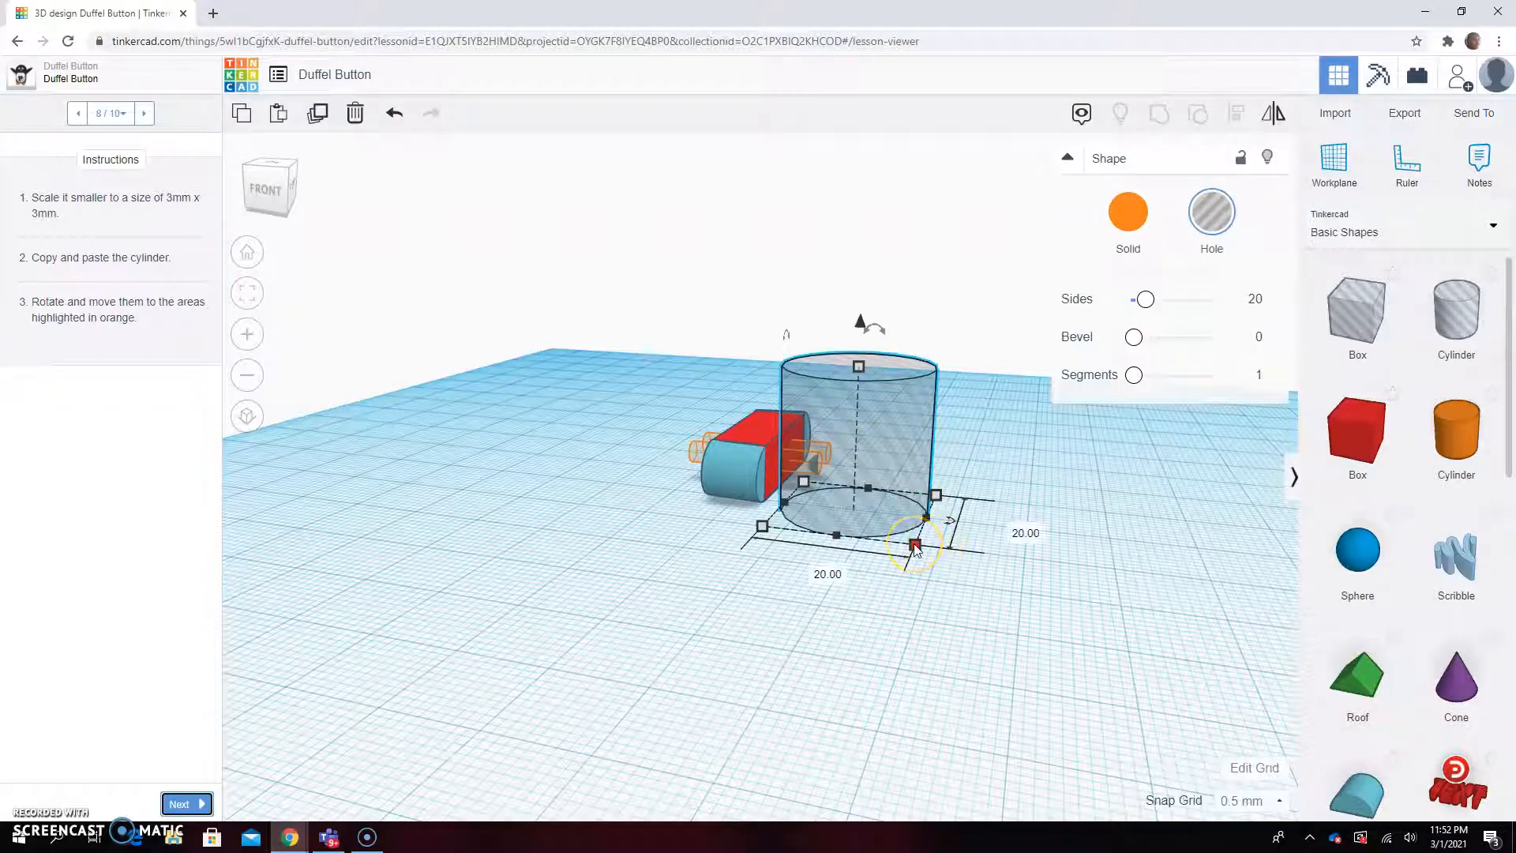
pyautogui.click(1019, 528)
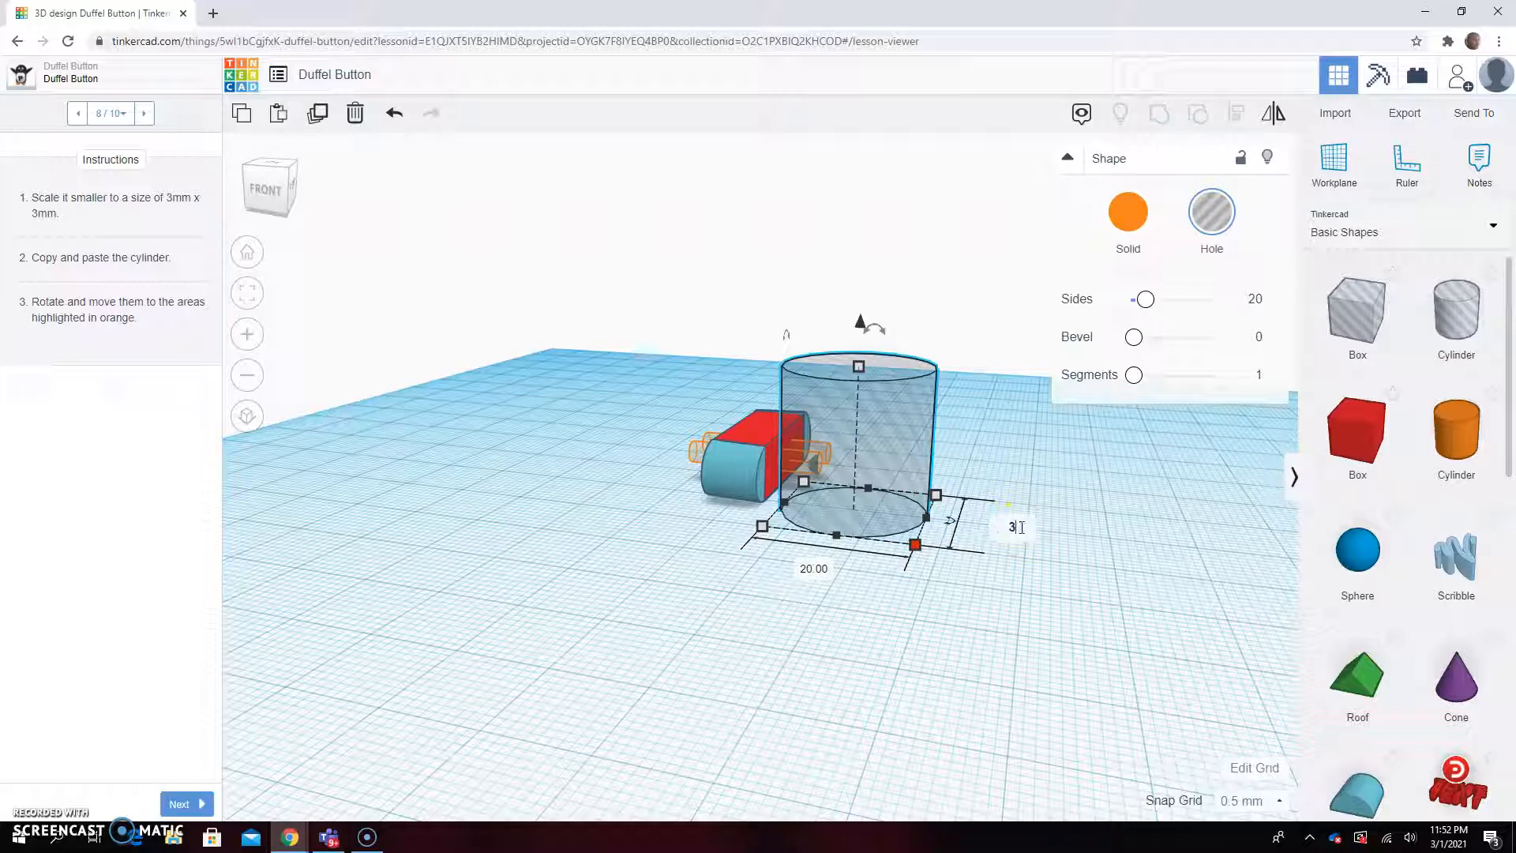
pyautogui.write('3')
pyautogui.press('Return')
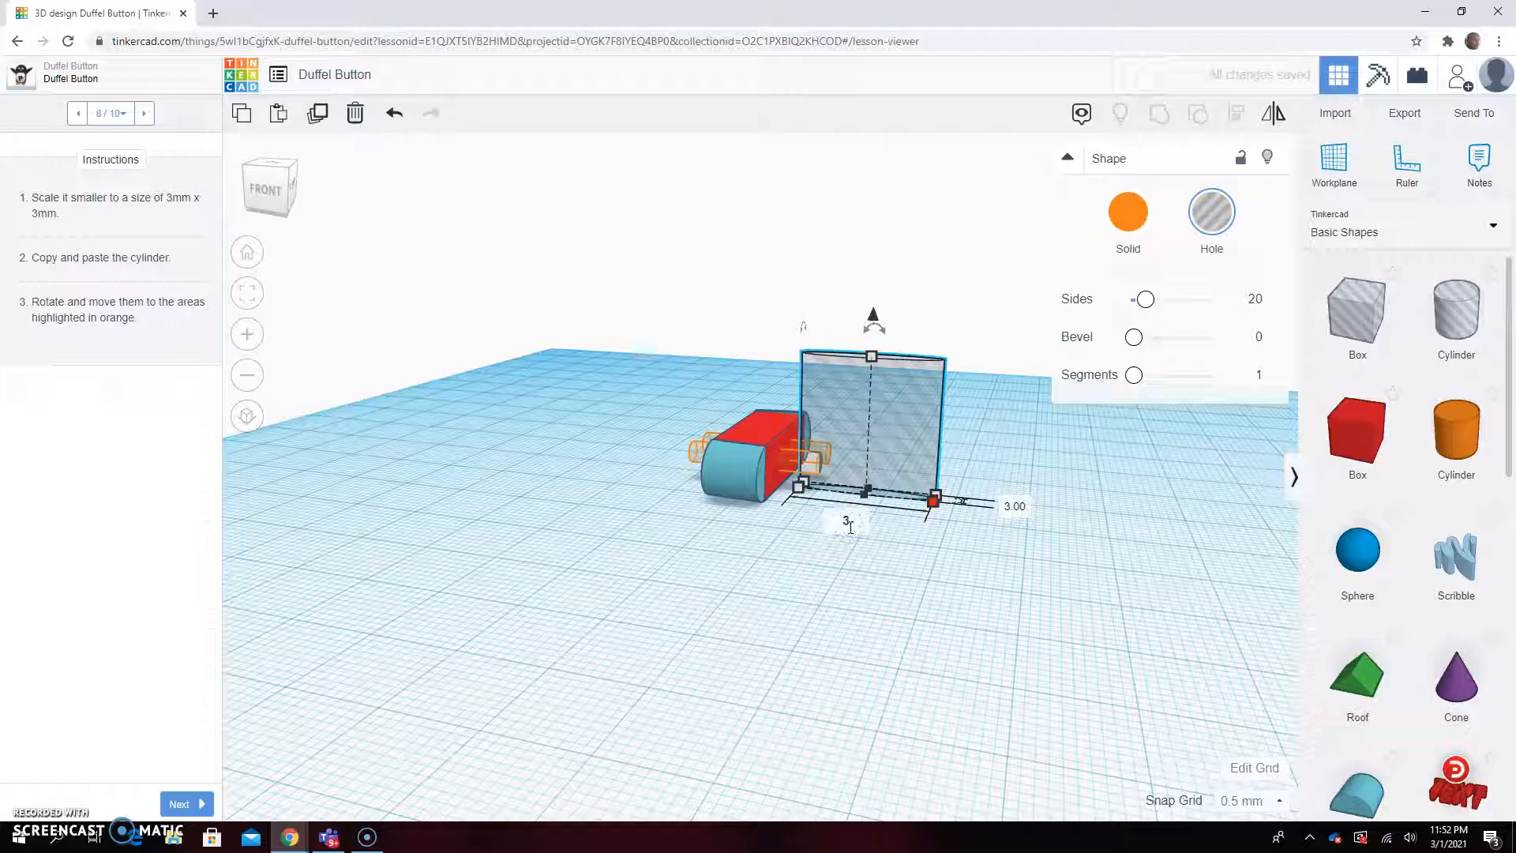
pyautogui.click(851, 528)
pyautogui.write('3')
pyautogui.press('Return')
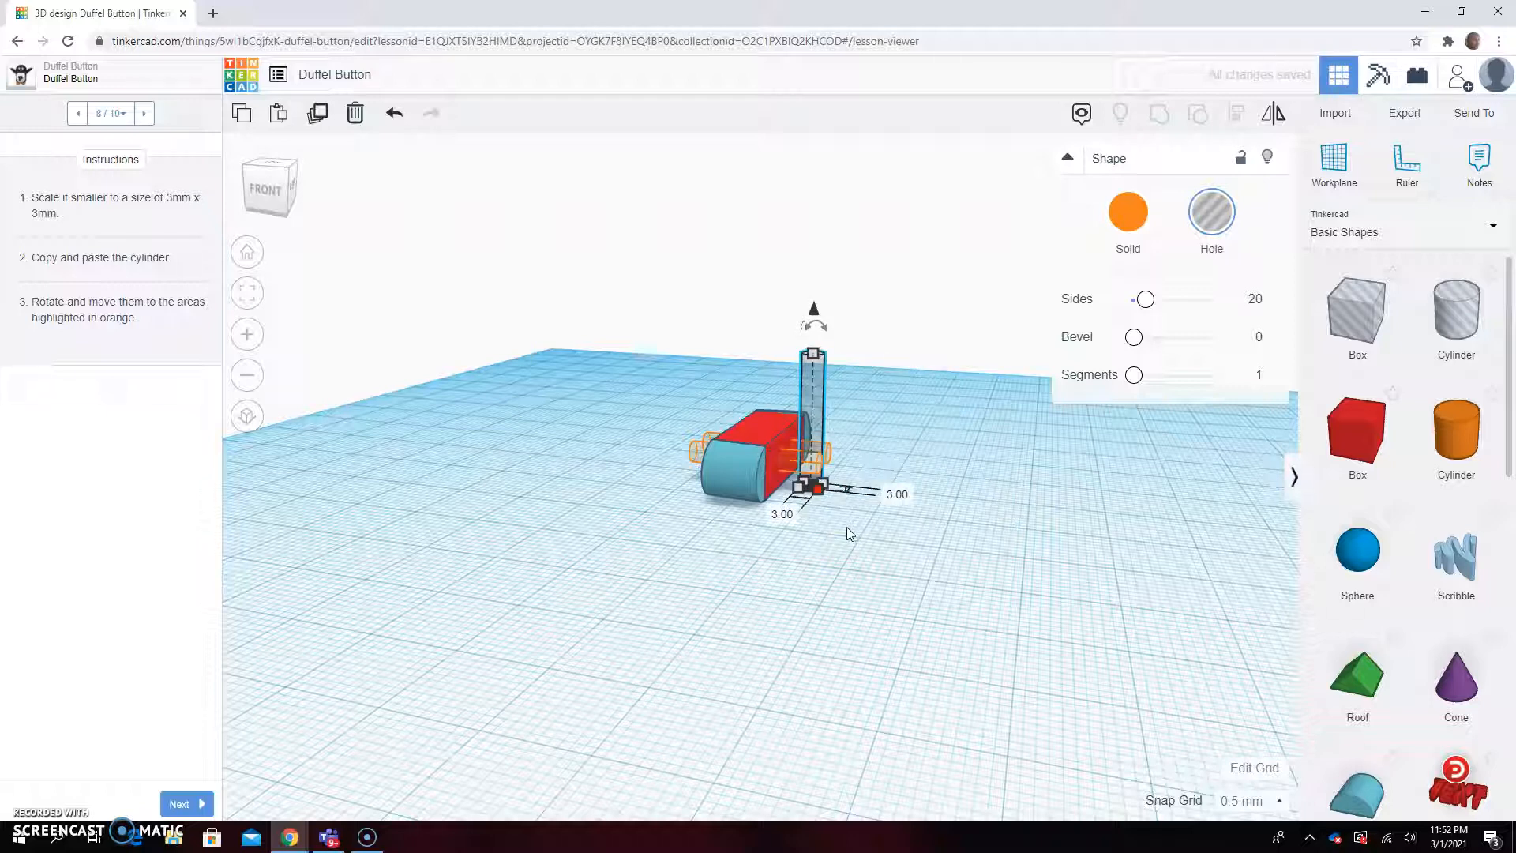
# Step: Move the thin cylinder hole about 16 mm away from the side of the button
pyautogui.click(873, 629)
pyautogui.moveTo(956, 606); pyautogui.dragTo(533, 612, button='right')
pyautogui.moveTo(782, 609); pyautogui.dragTo(715, 609, button='right')
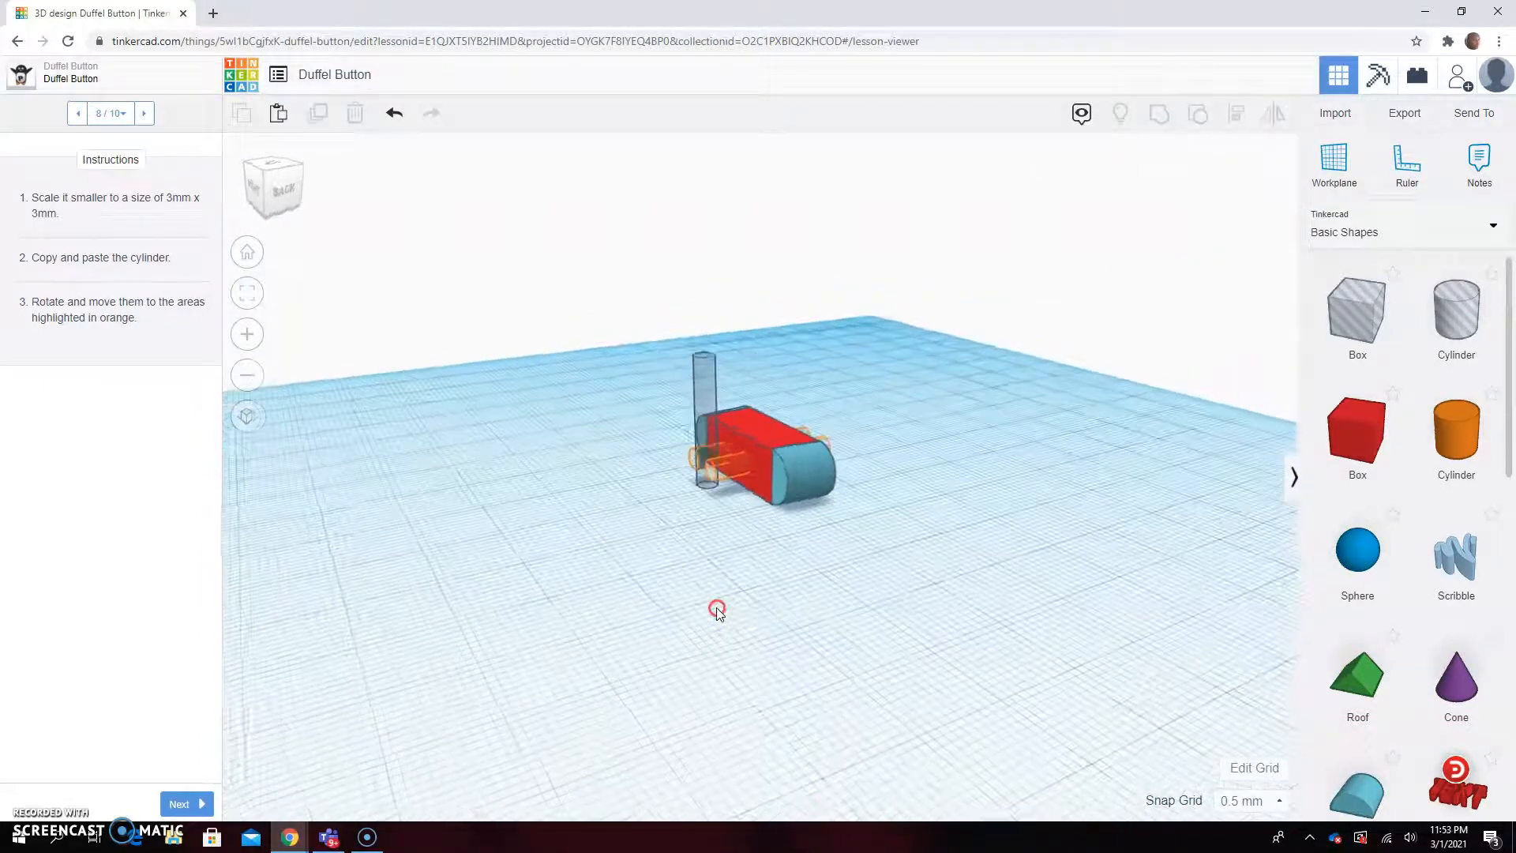
pyautogui.moveTo(707, 395); pyautogui.dragTo(589, 400)
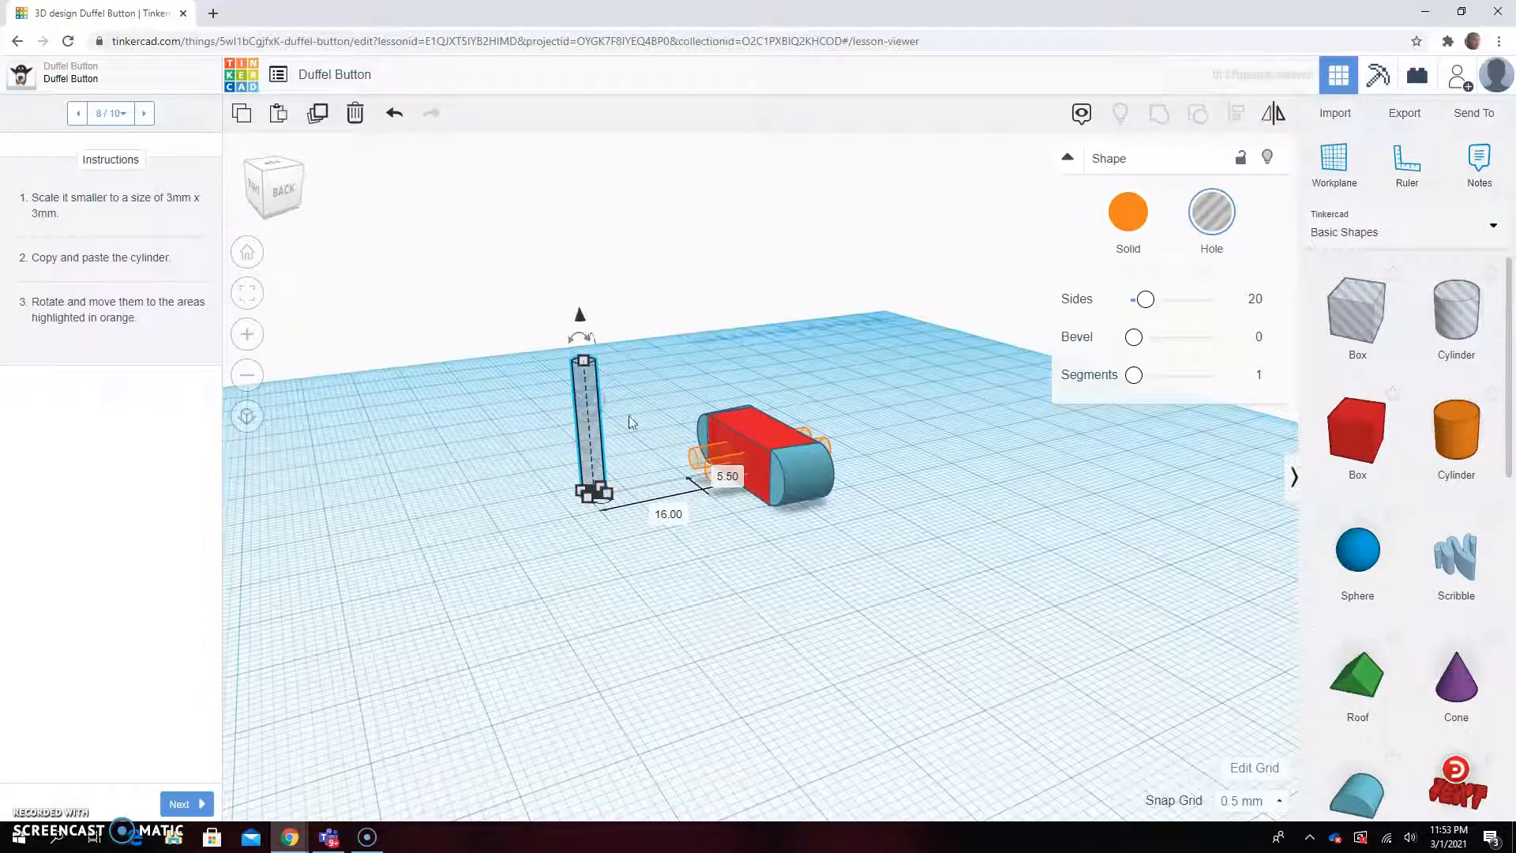
pyautogui.click(659, 681)
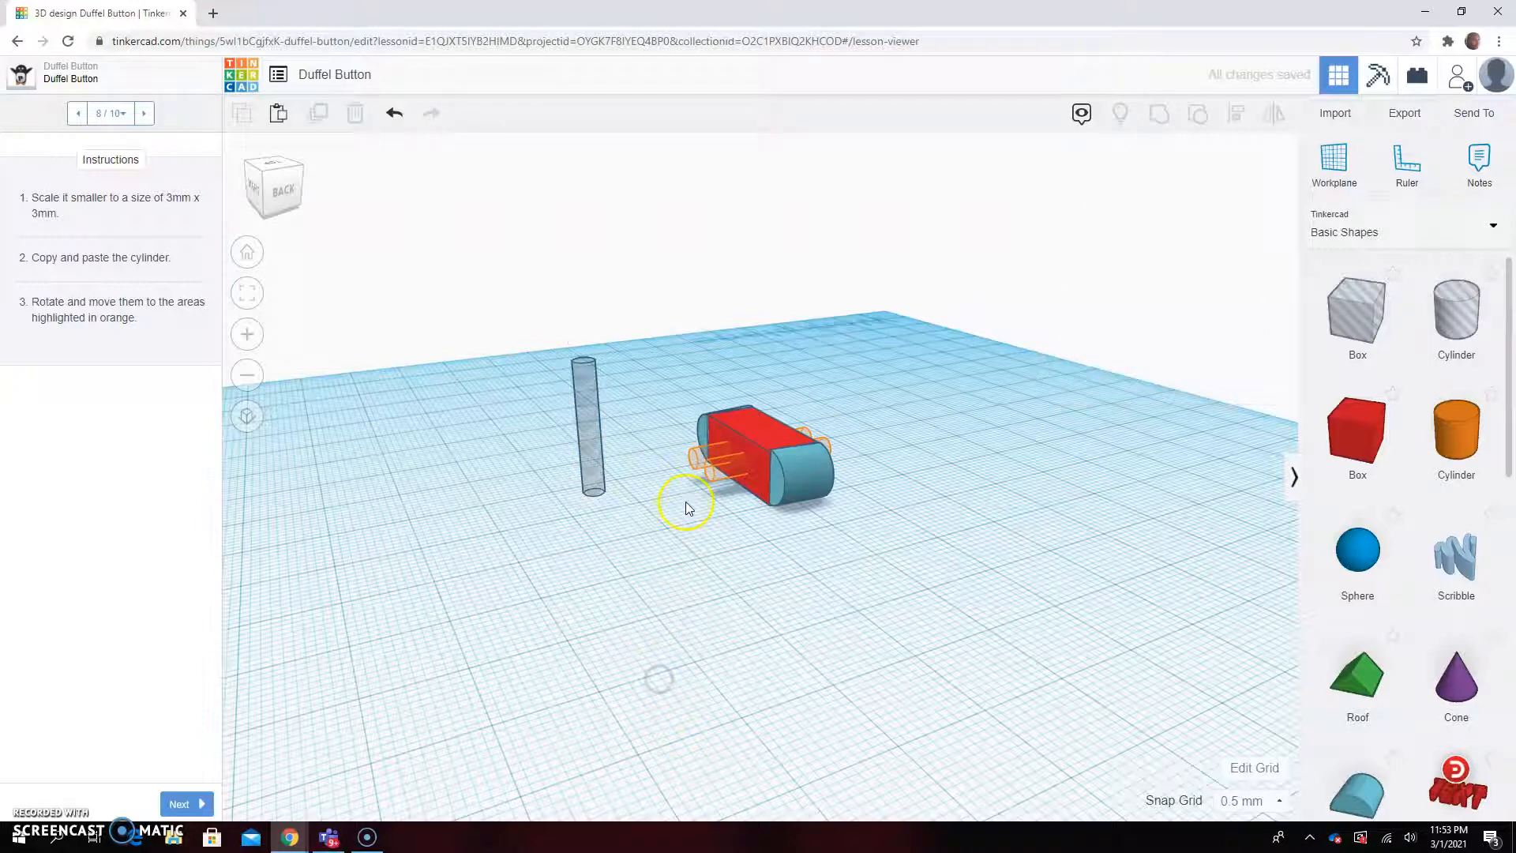
# Step: Copy and paste the thin cylinder hole, then nudge the copy in grid increments until it stands clear beside the original
pyautogui.click(584, 425)
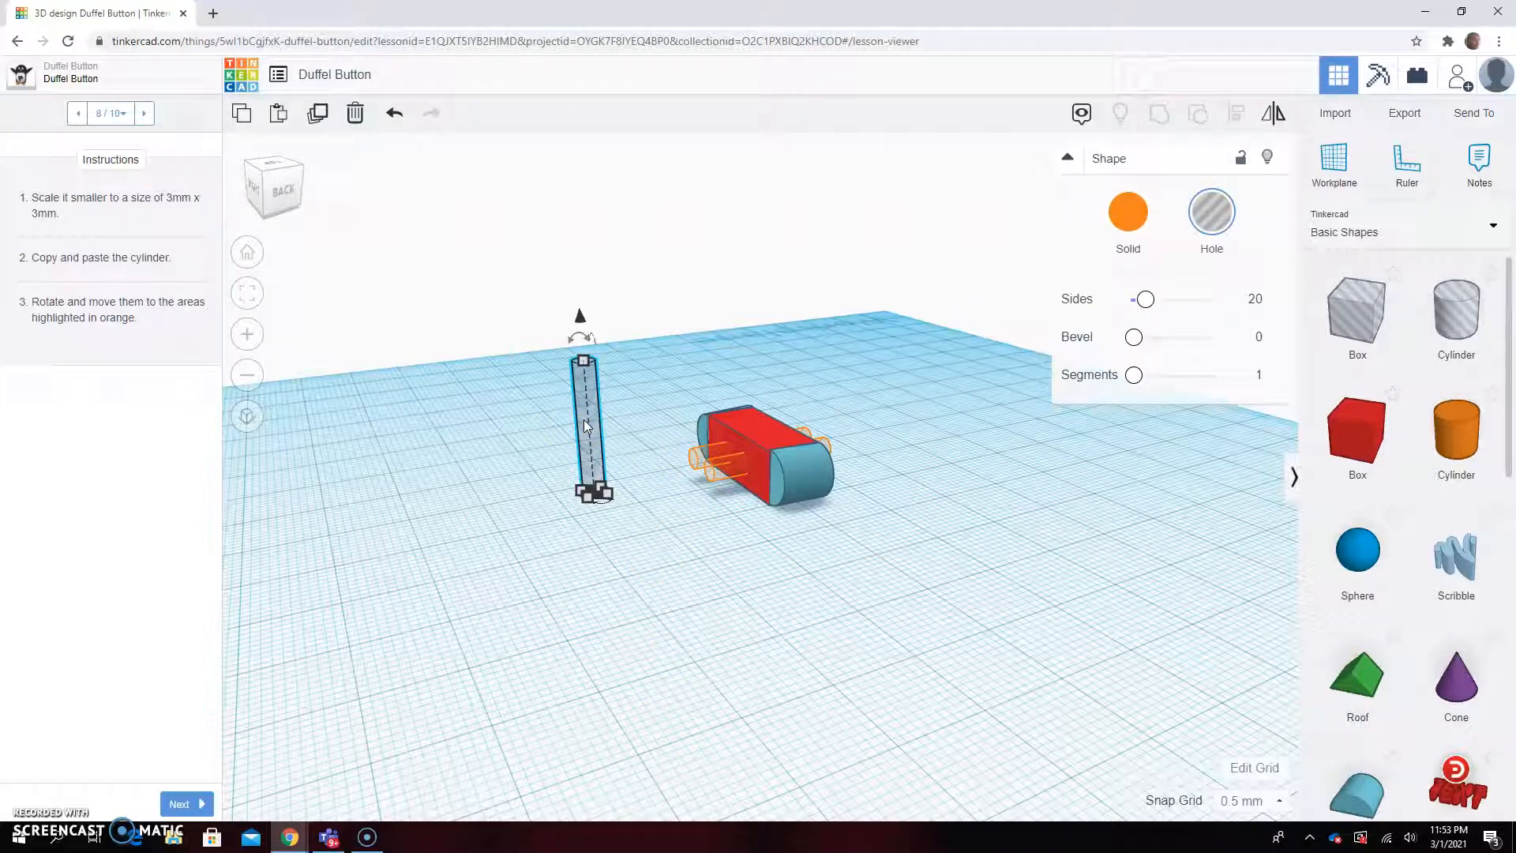
pyautogui.hotkey('ctrl', 'c')
pyautogui.hotkey('ctrl', 'v')
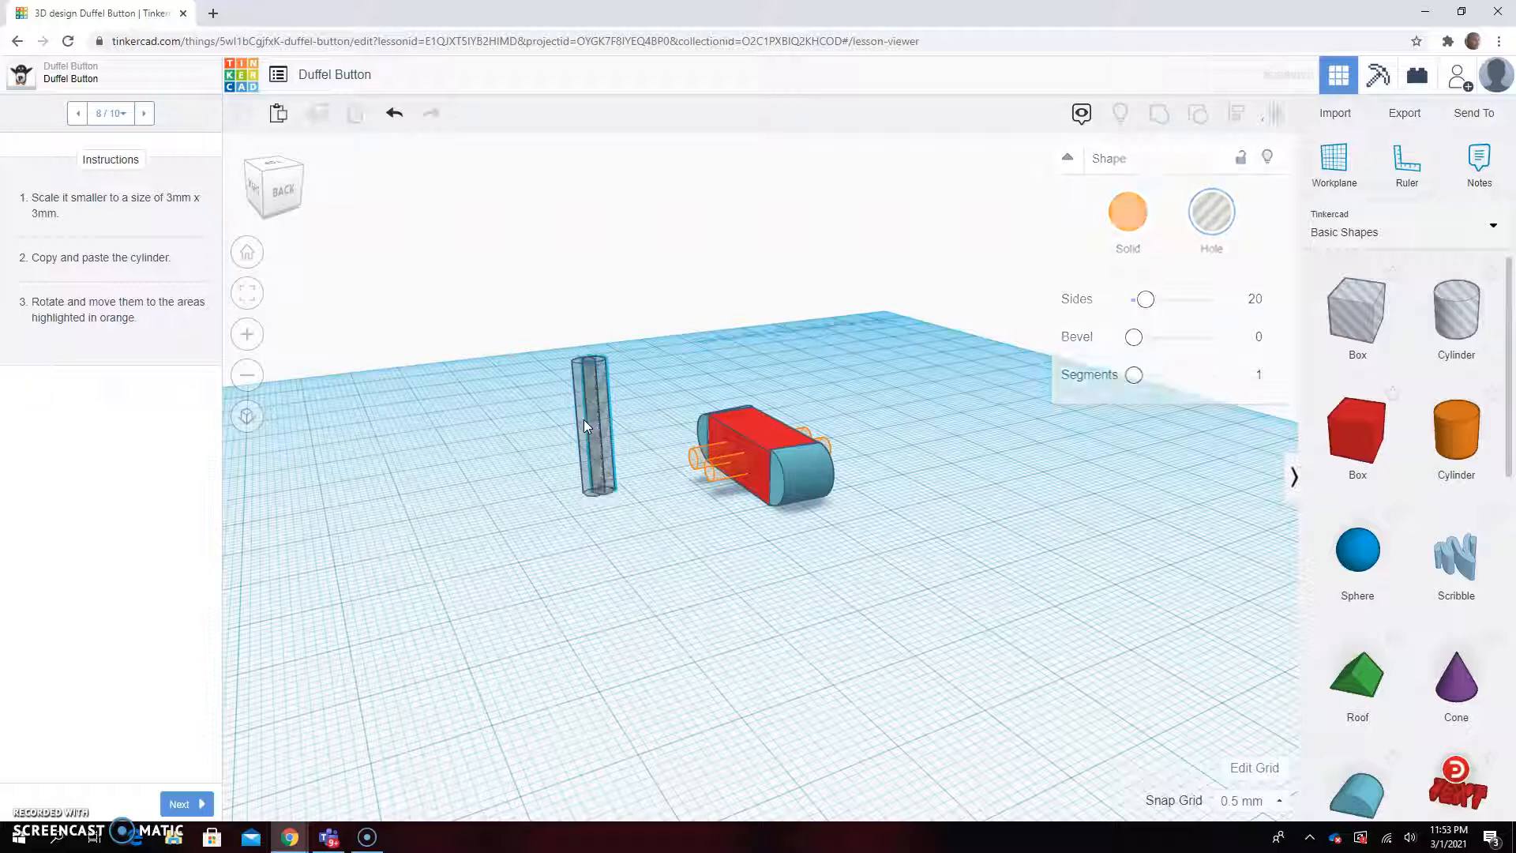
pyautogui.press('Right')
pyautogui.press('Right')
pyautogui.press('Right')
pyautogui.press('Right')
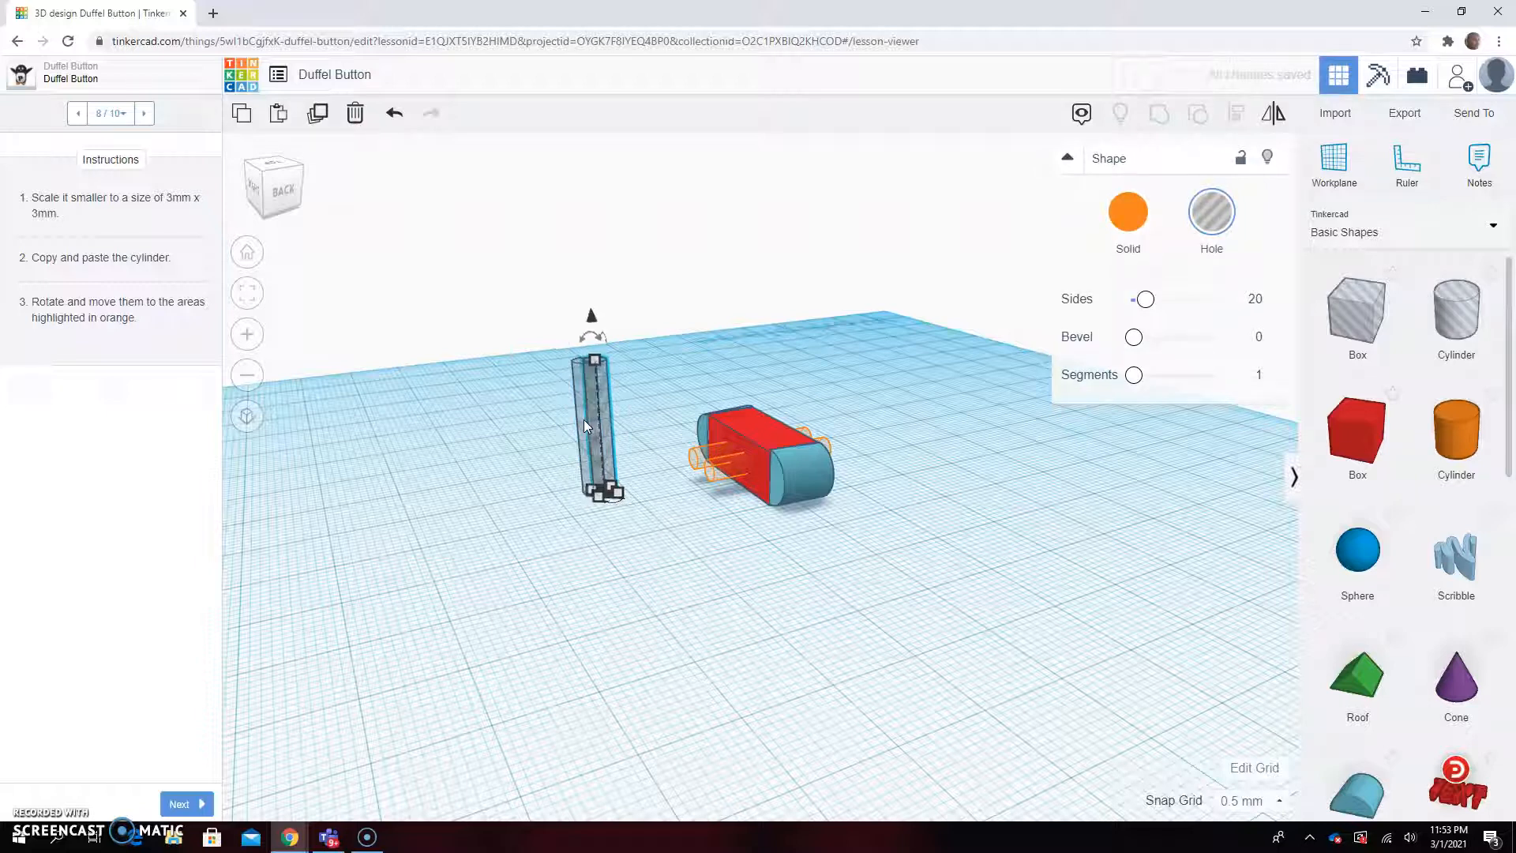
pyautogui.press('Right')
pyautogui.press('Right')
pyautogui.press('Right')
pyautogui.press('Right')
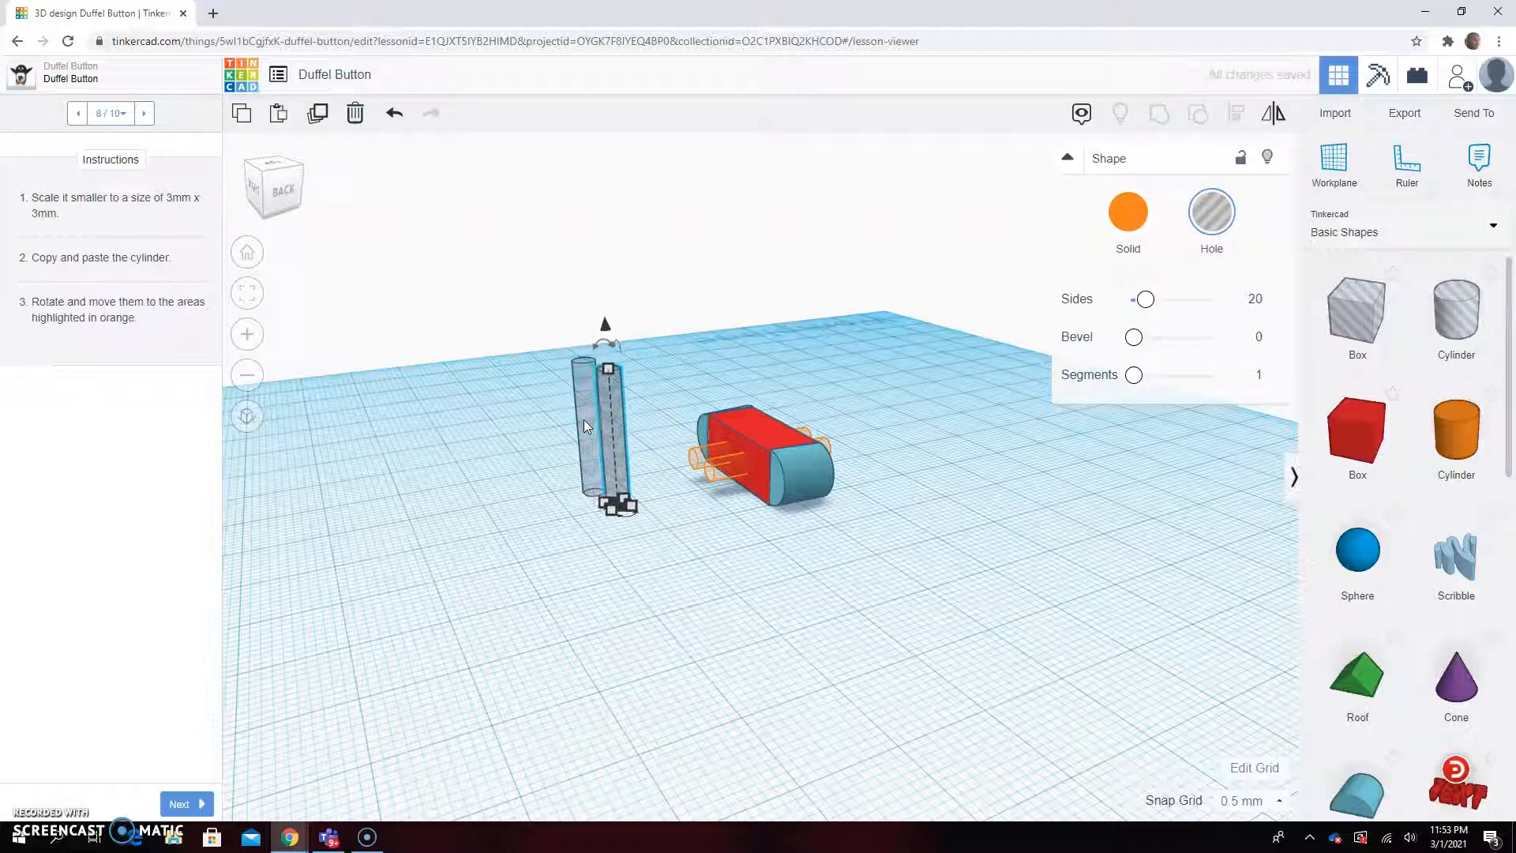
pyautogui.press('Right')
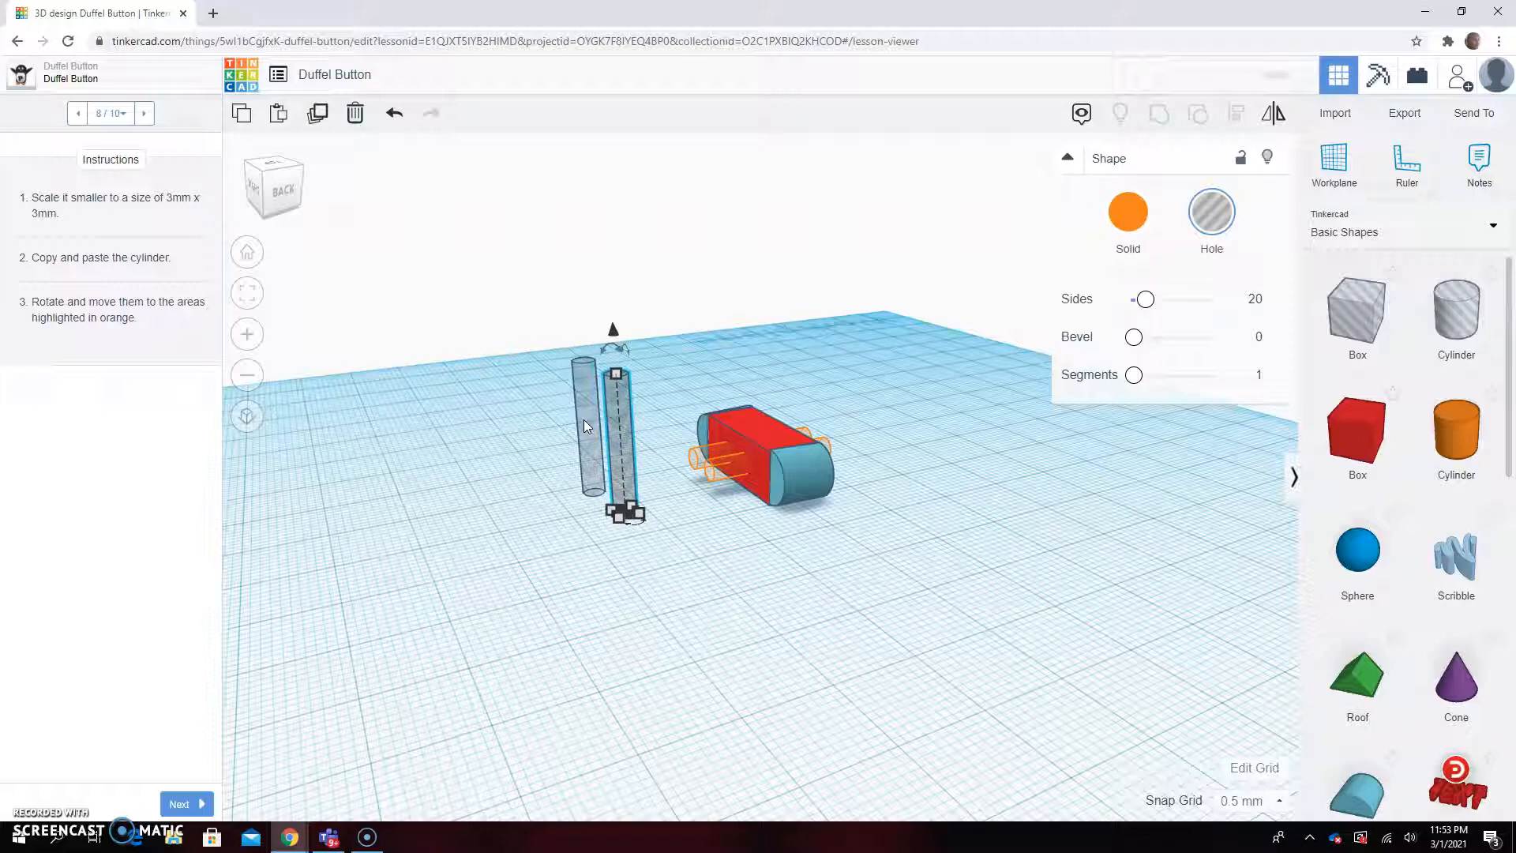
# Step: Rotate one of the upright cylinder holes about 87° so it lies horizontally across the button's length
pyautogui.moveTo(780, 668); pyautogui.dragTo(1171, 683, button='right')
pyautogui.click(910, 482)
pyautogui.moveTo(830, 677); pyautogui.dragTo(908, 673, button='right')
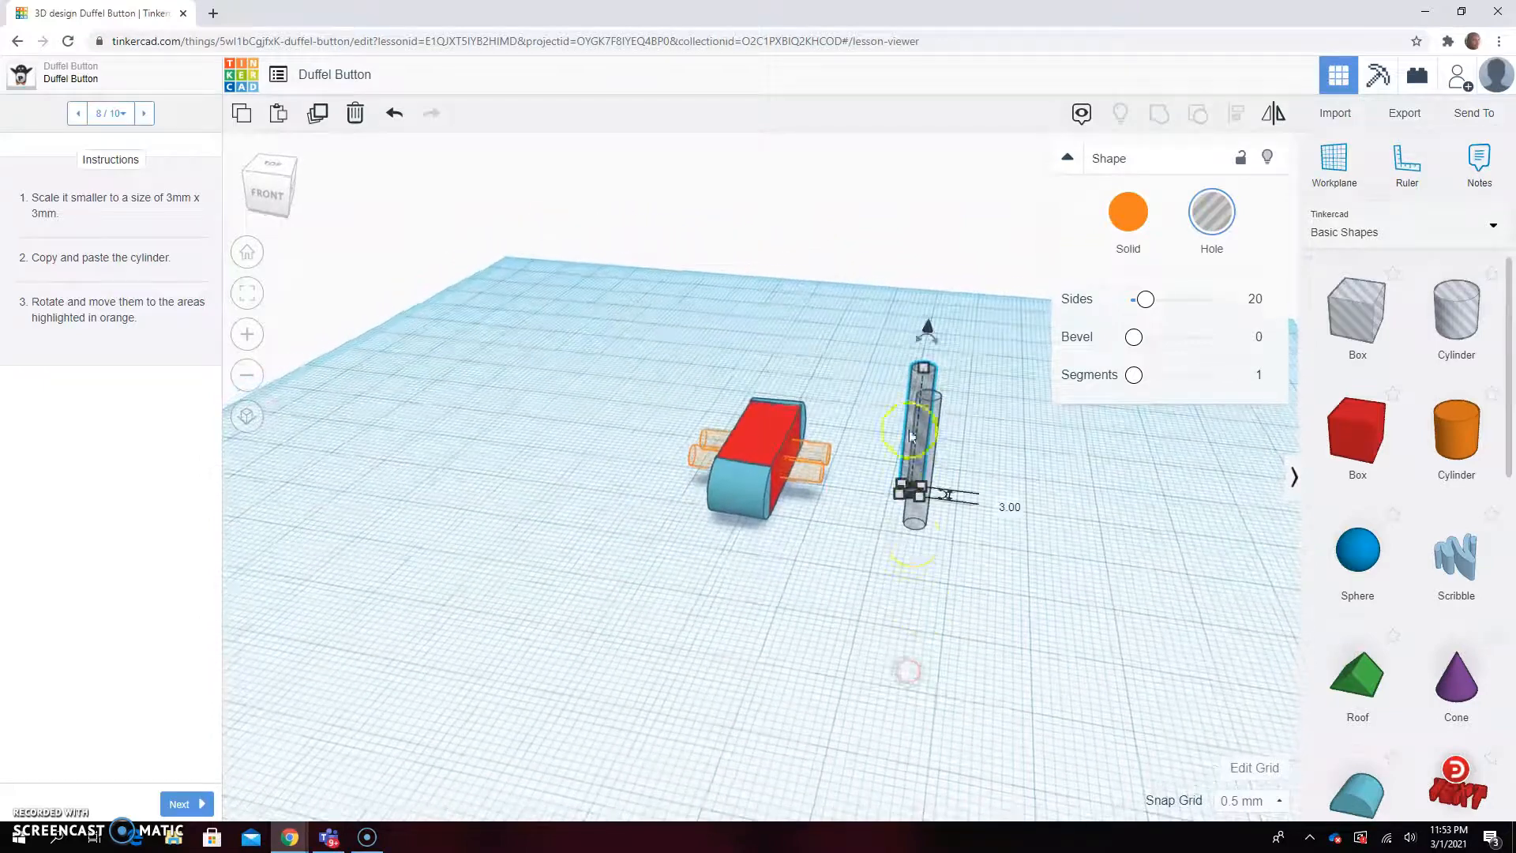
pyautogui.moveTo(1009, 619); pyautogui.dragTo(660, 613, button='right')
pyautogui.moveTo(630, 360); pyautogui.dragTo(510, 515)
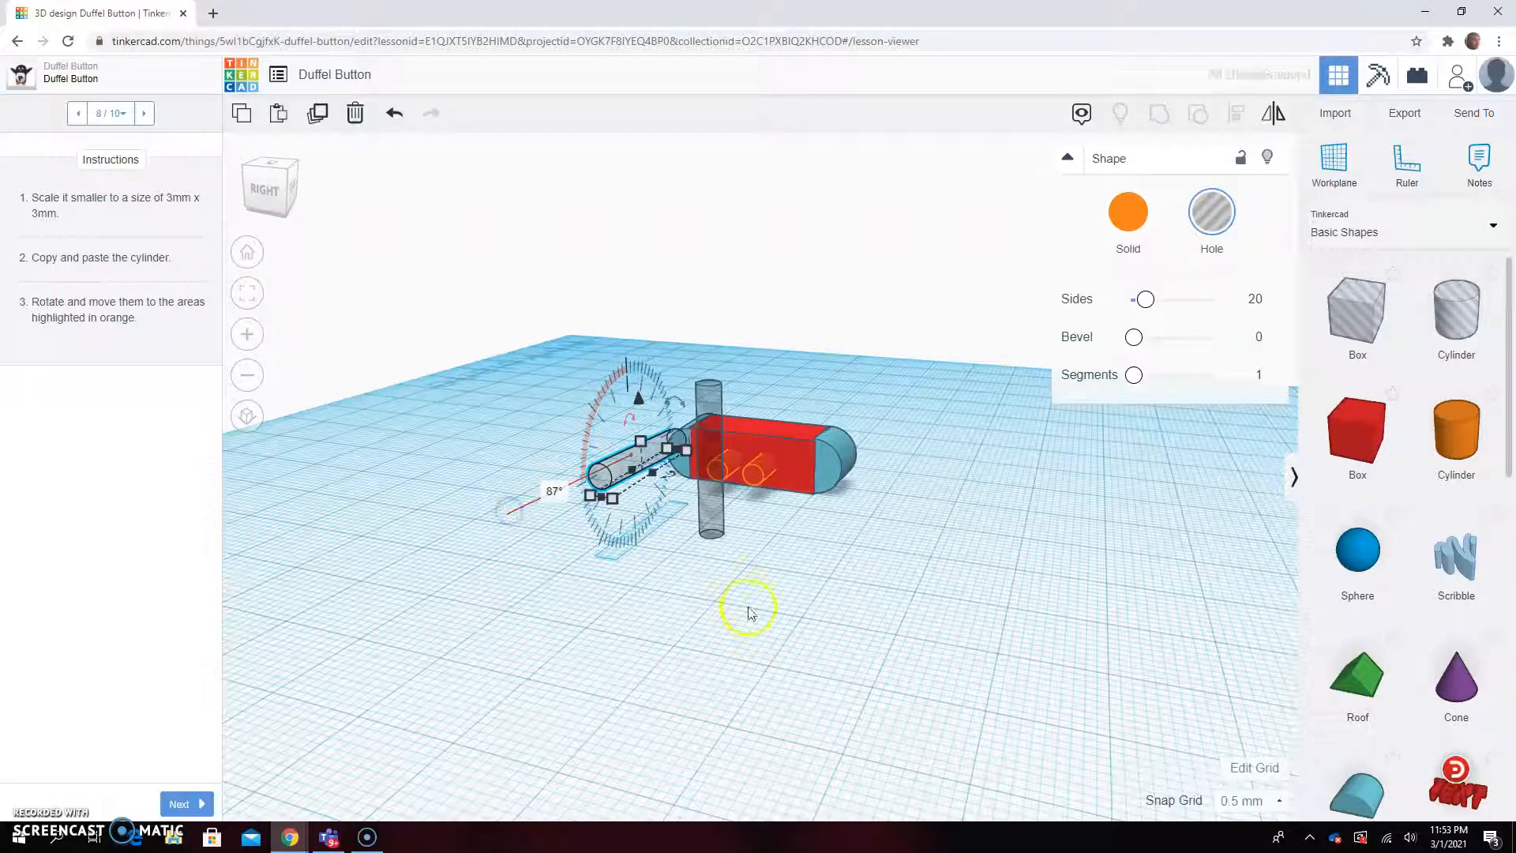
pyautogui.moveTo(815, 620); pyautogui.dragTo(718, 619, button='right')
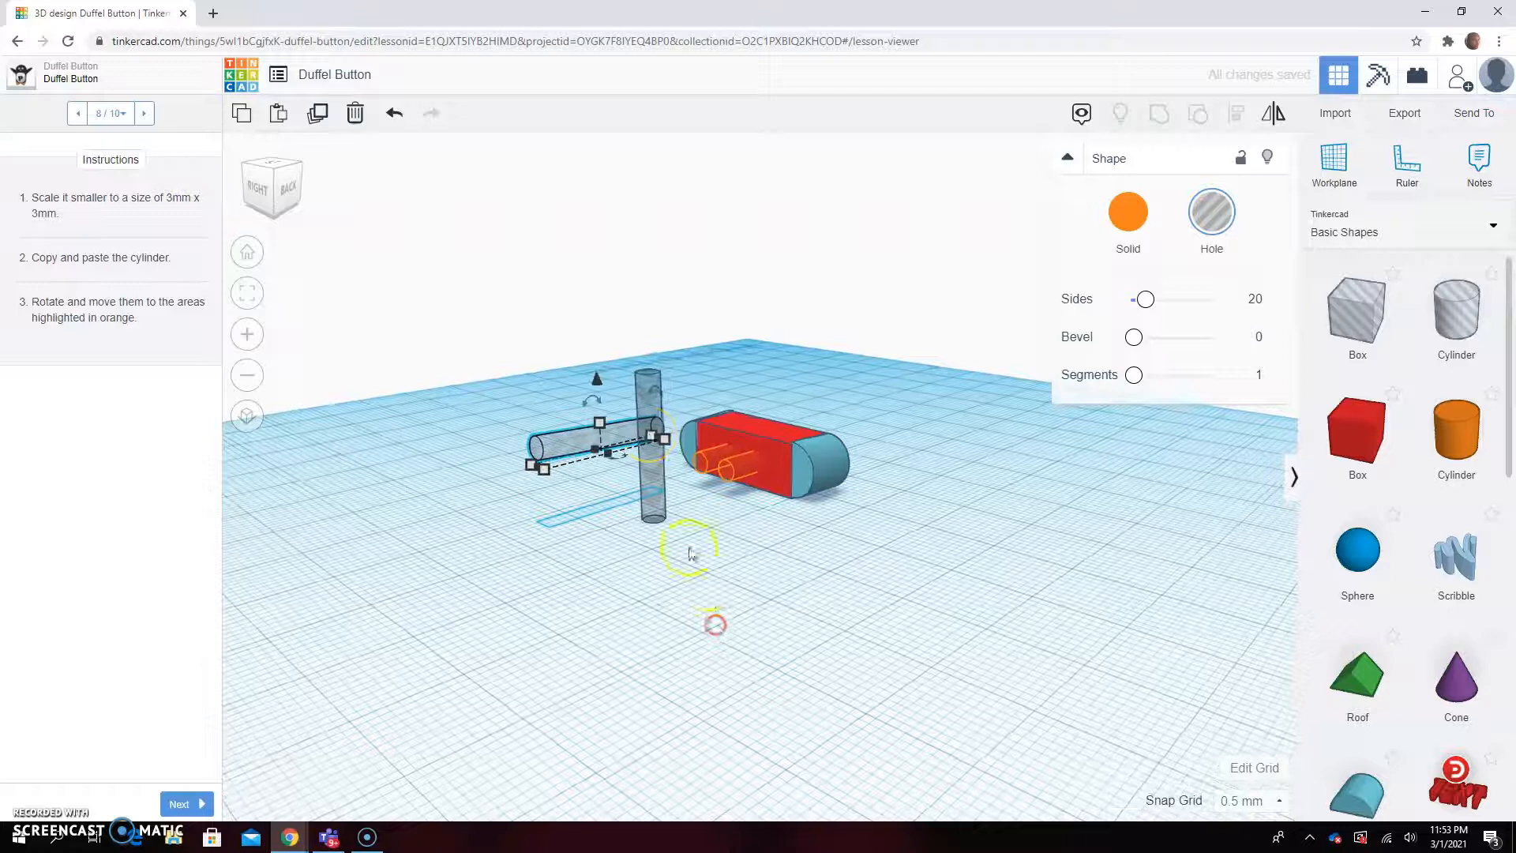
# Step: Rotate the remaining upright cylinder hole onto its side, parallel to the first one
pyautogui.click(641, 406)
pyautogui.moveTo(646, 347); pyautogui.dragTo(499, 476)
pyautogui.moveTo(804, 632); pyautogui.dragTo(676, 638, button='right')
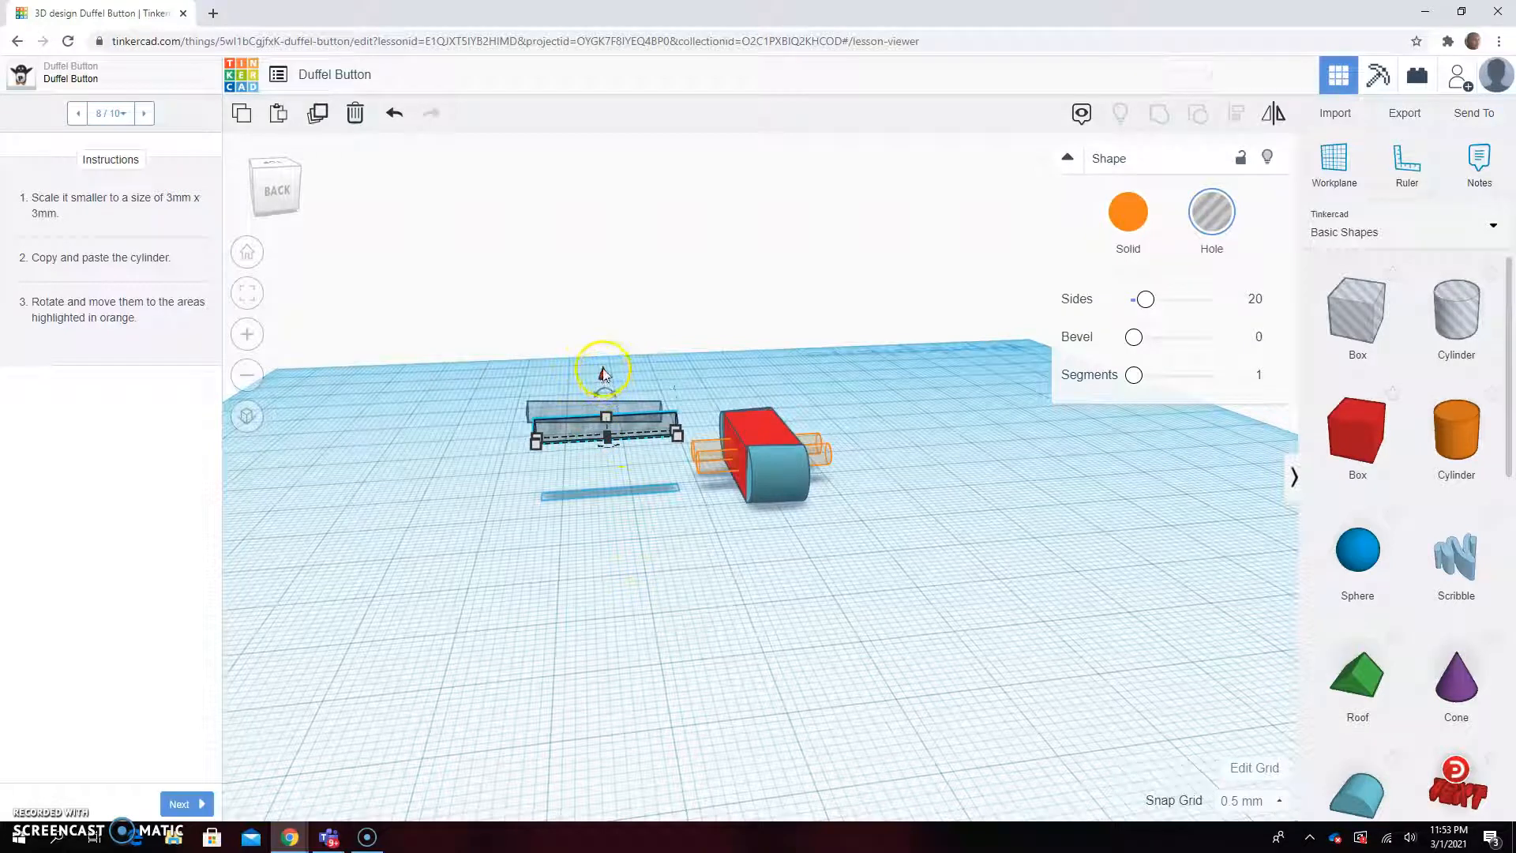
# Step: Lower both horizontal cylinder holes toward the workplane, dropping the second one by 8.48 mm
pyautogui.moveTo(602, 372); pyautogui.dragTo(604, 415)
pyautogui.moveTo(565, 589); pyautogui.dragTo(935, 647, button='right')
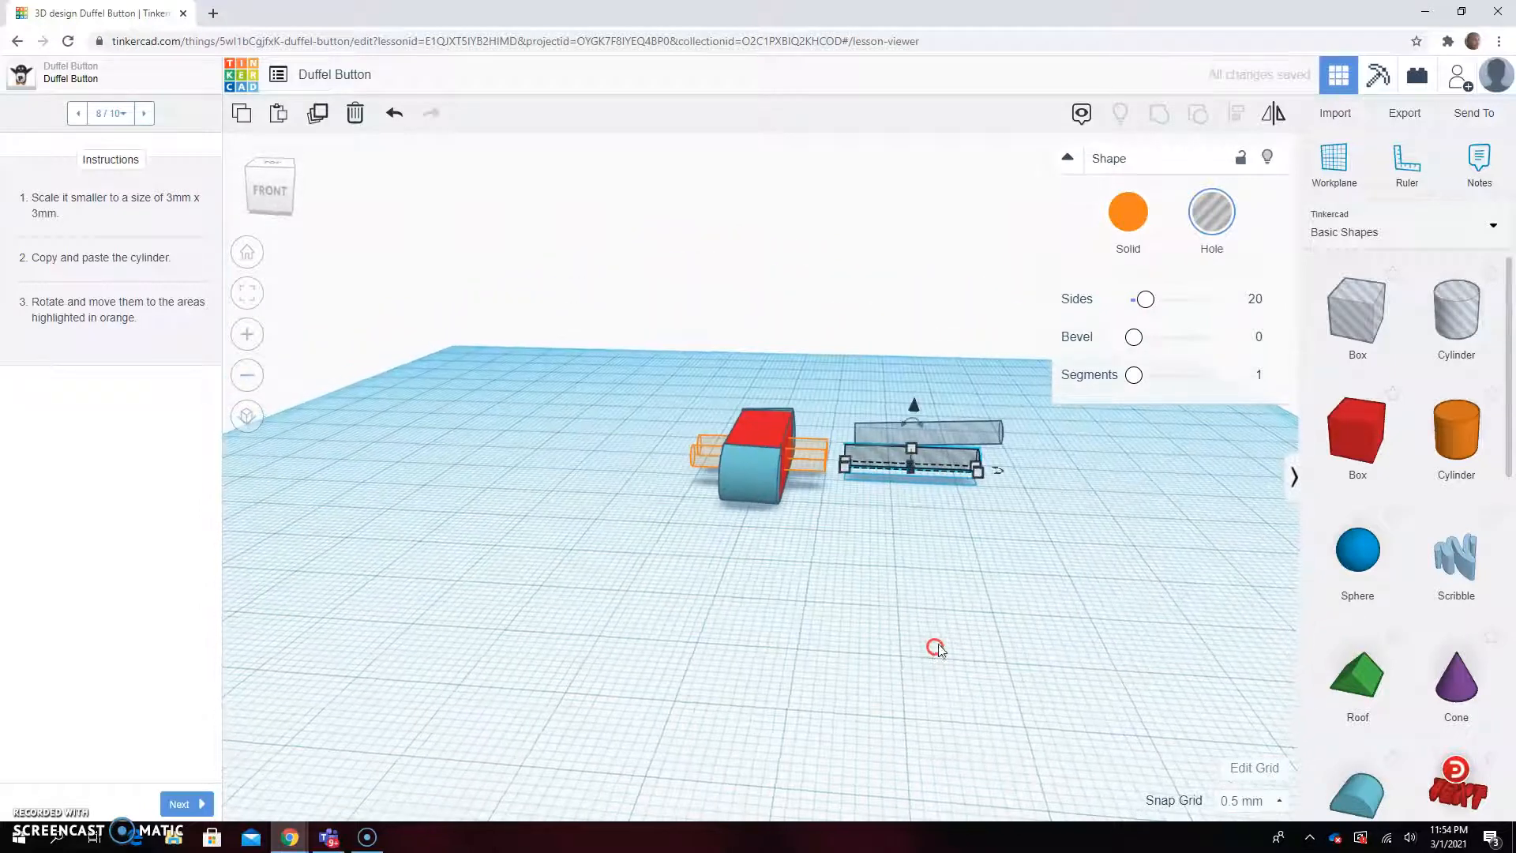
pyautogui.moveTo(913, 402); pyautogui.dragTo(911, 427)
pyautogui.moveTo(1046, 598); pyautogui.dragTo(859, 598, button='right')
pyautogui.click(807, 446)
pyautogui.moveTo(821, 403); pyautogui.dragTo(809, 470)
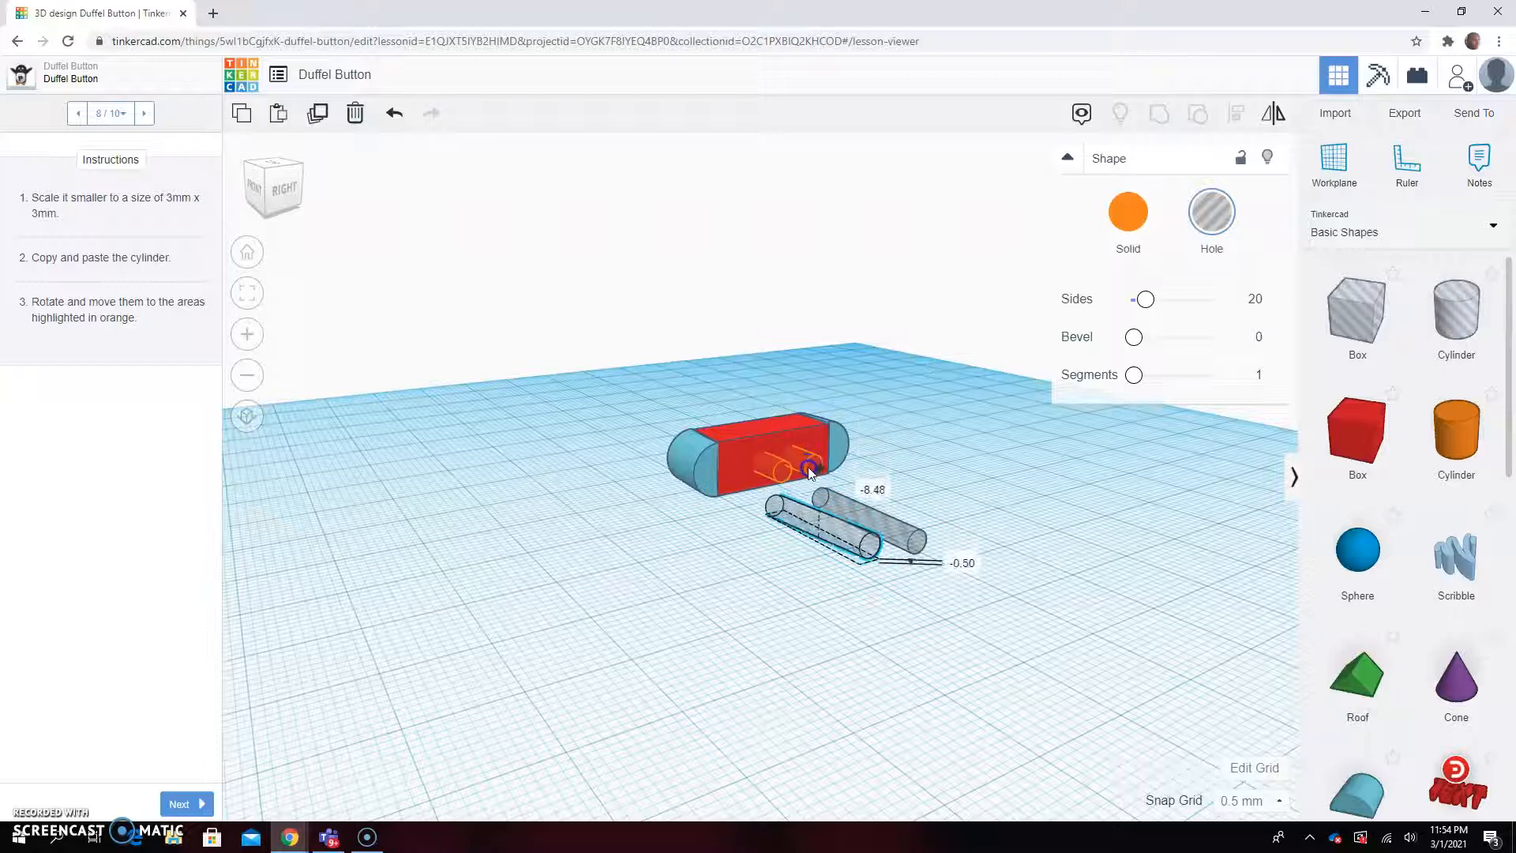
# Step: Raise one of the horizontal cylinder holes to the height of the orange guides in the button
pyautogui.moveTo(992, 688); pyautogui.dragTo(833, 640, button='right')
pyautogui.click(754, 550)
pyautogui.moveTo(779, 456); pyautogui.dragTo(782, 412)
pyautogui.click(937, 575)
pyautogui.moveTo(937, 574); pyautogui.dragTo(687, 600, button='right')
# Step: Nudge one horizontal cylinder hole in grid increments through the red box until it fills its orange guide
pyautogui.click(645, 482)
pyautogui.press('Right')
pyautogui.press('Right')
pyautogui.press('Right')
pyautogui.press('Right')
pyautogui.press('Right')
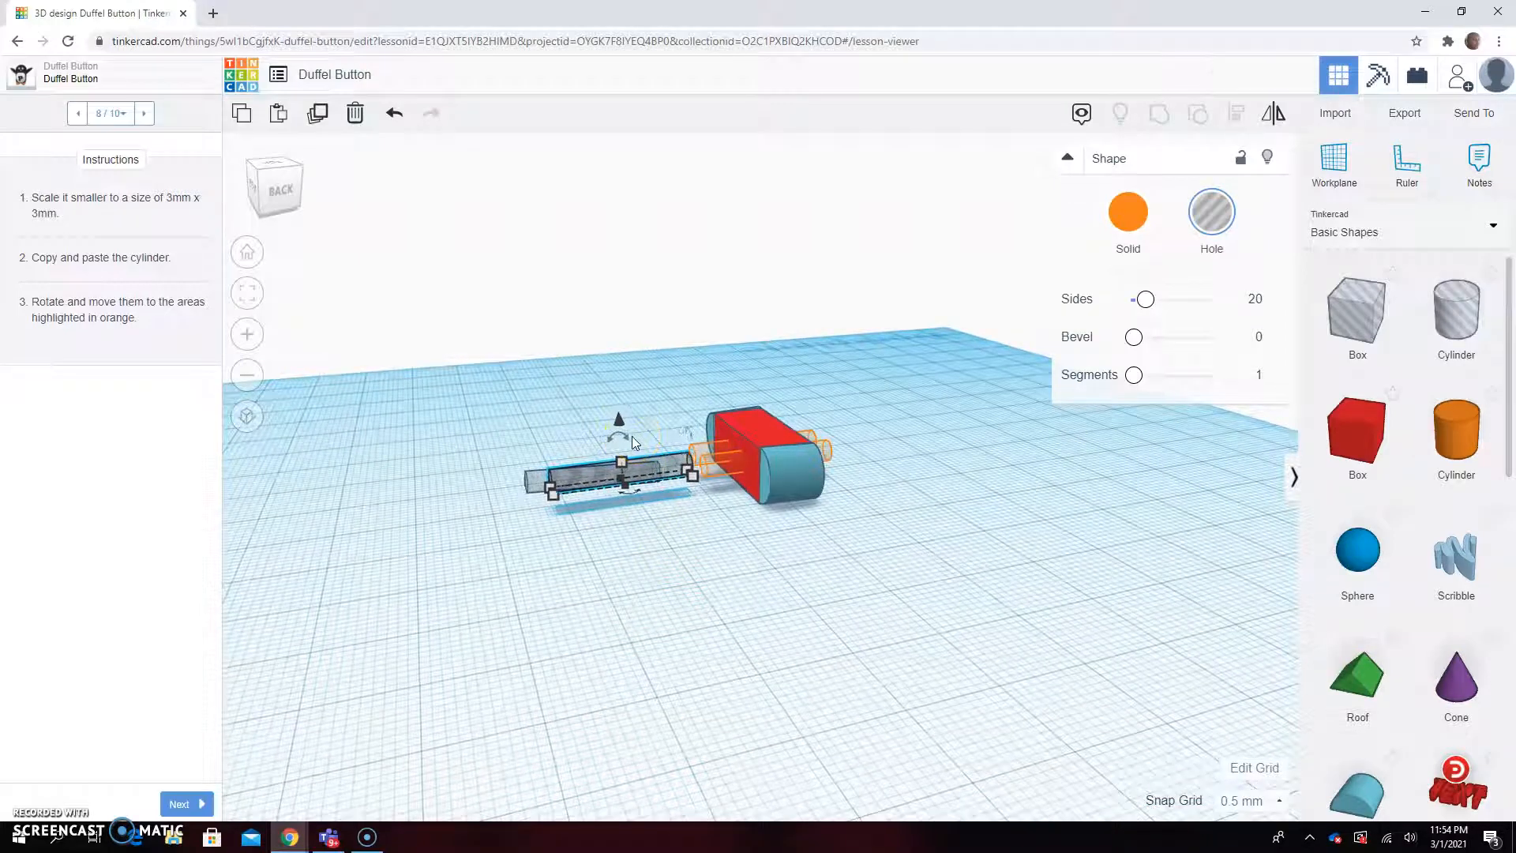
pyautogui.press('Right')
pyautogui.press('Right')
pyautogui.press('Right')
pyautogui.press('Right')
pyautogui.press('Right')
pyautogui.press('Right')
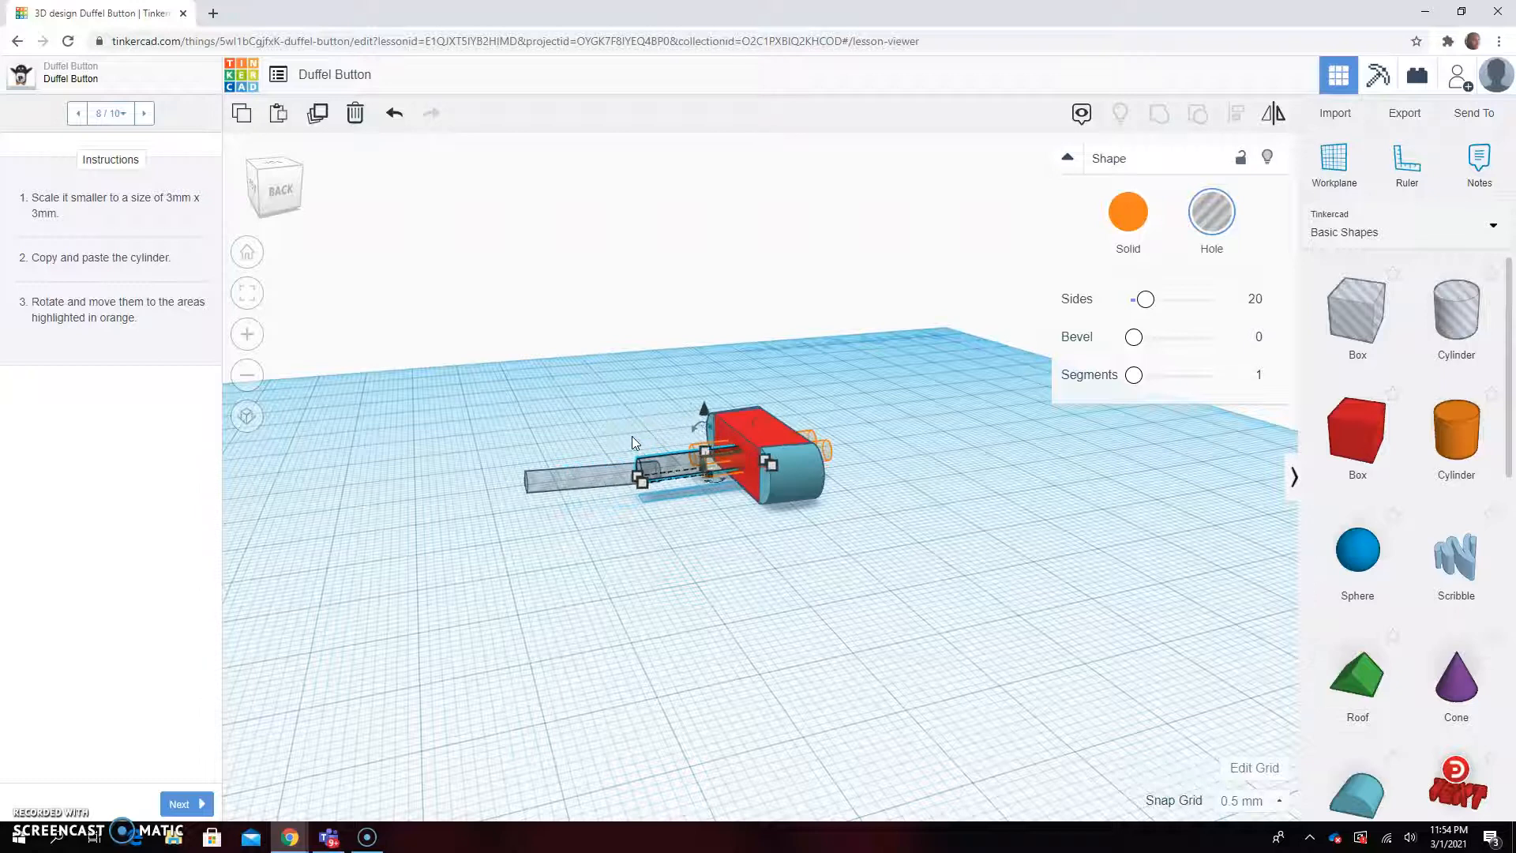
pyautogui.press('Right')
pyautogui.press('Right')
pyautogui.press('Right')
pyautogui.press('Right')
pyautogui.press('Right')
pyautogui.press('Right')
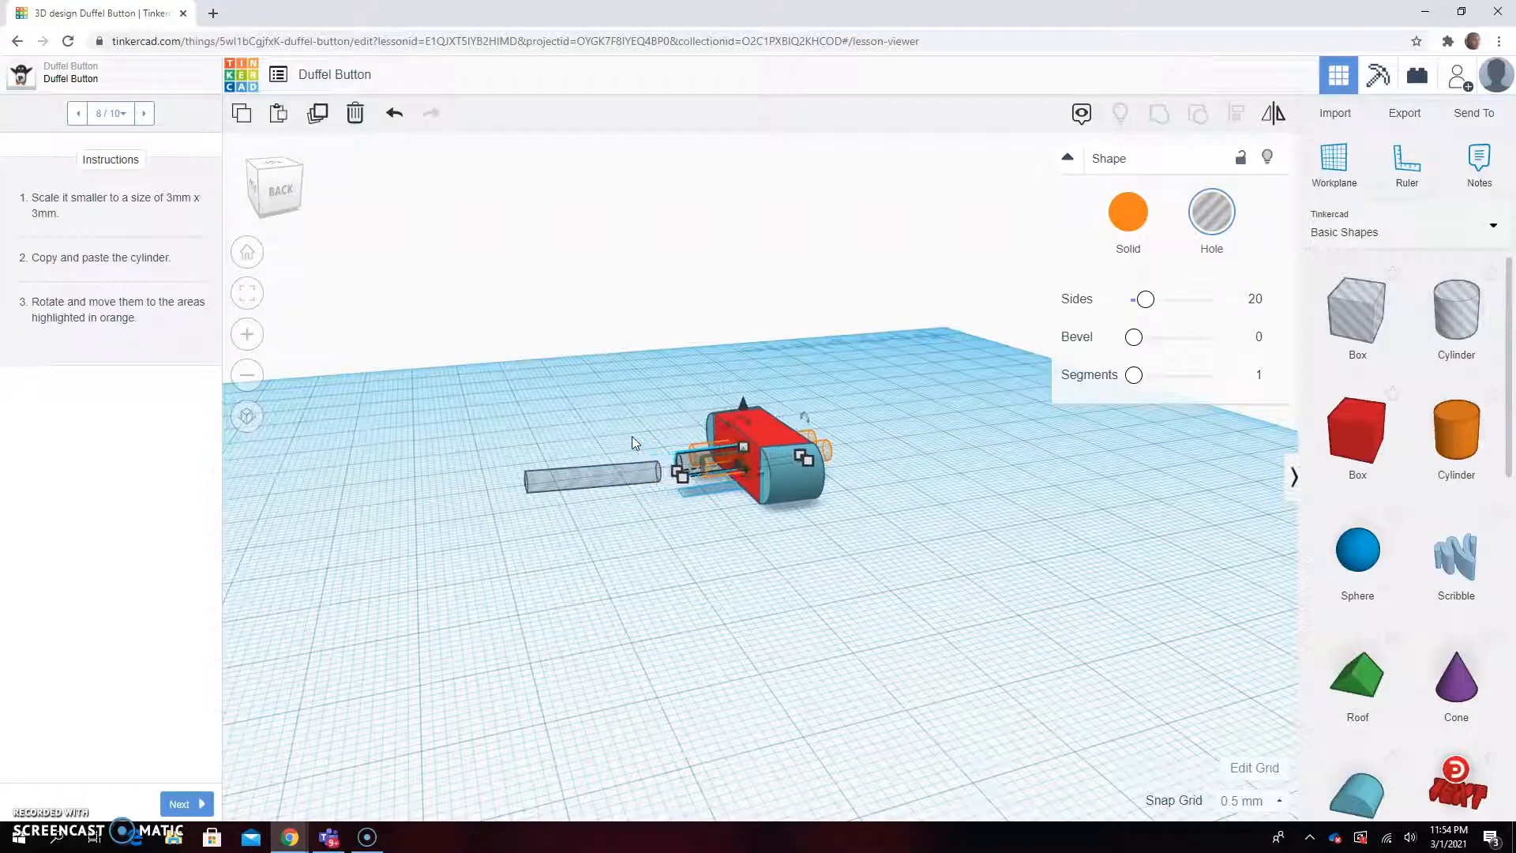
pyautogui.press('Right')
pyautogui.press('Right')
pyautogui.press('Right')
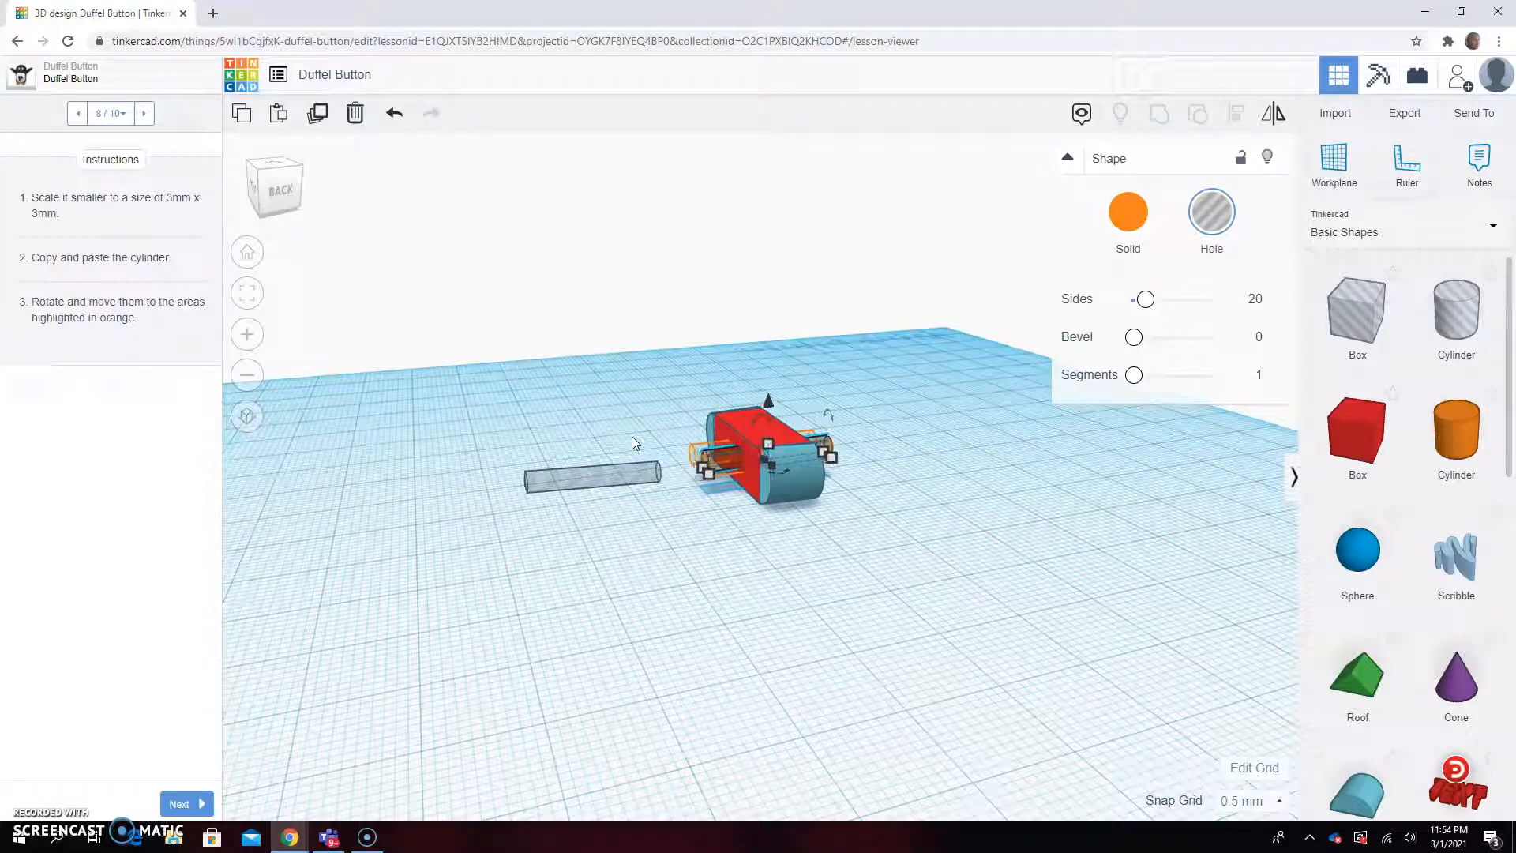
# Step: Reposition the remaining horizontal cylinder hole beside the button and raise it 5.5 mm
pyautogui.click(632, 456)
pyautogui.moveTo(525, 639); pyautogui.dragTo(837, 625, button='right')
pyautogui.click(778, 522)
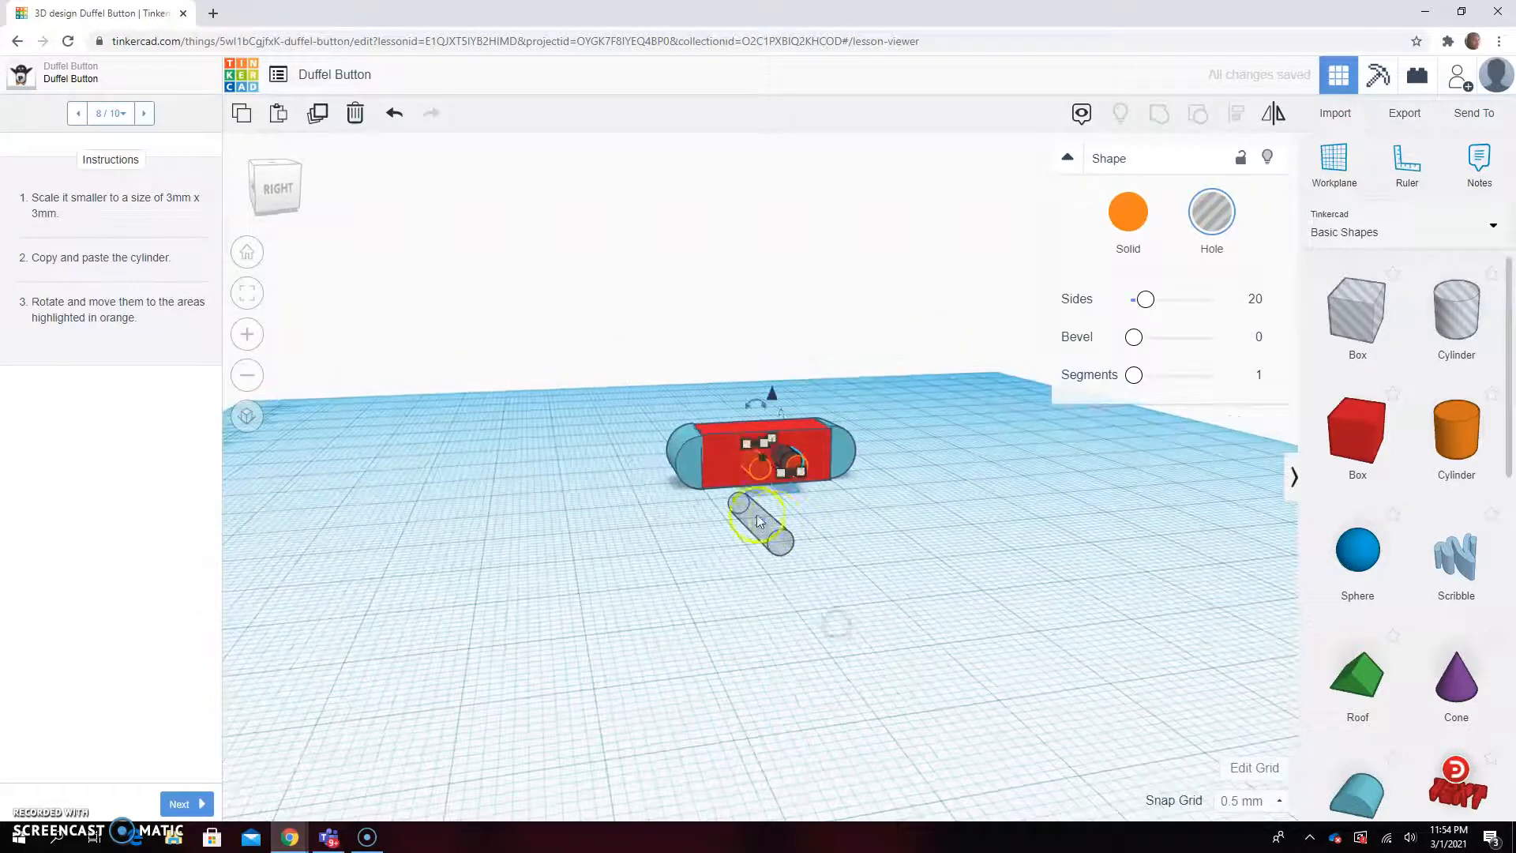
pyautogui.moveTo(912, 687); pyautogui.dragTo(853, 680, button='right')
pyautogui.click(740, 496)
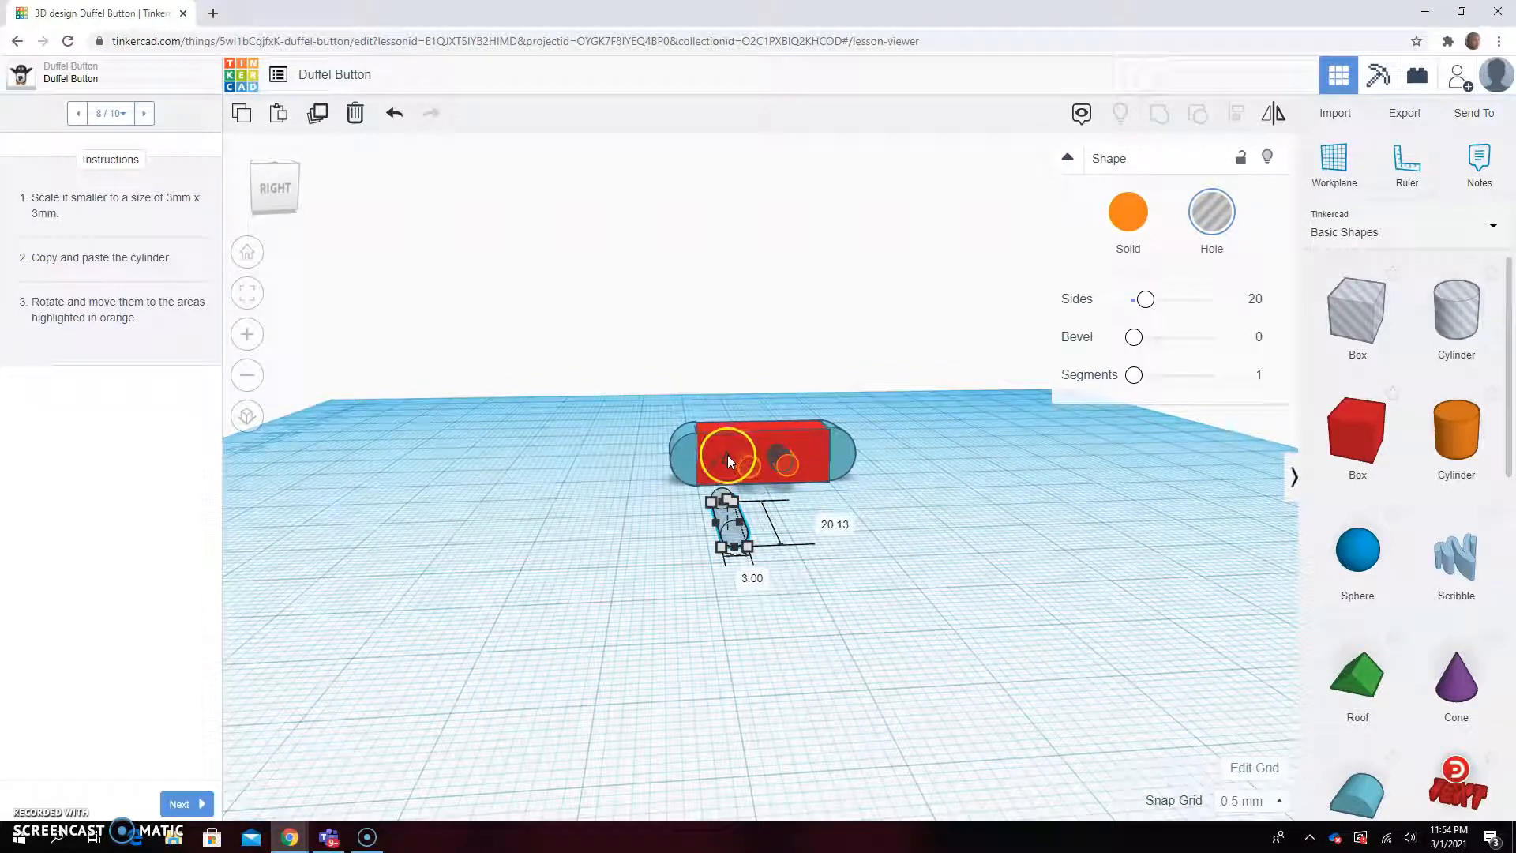
pyautogui.moveTo(727, 454); pyautogui.dragTo(735, 414)
pyautogui.moveTo(735, 416); pyautogui.dragTo(736, 414)
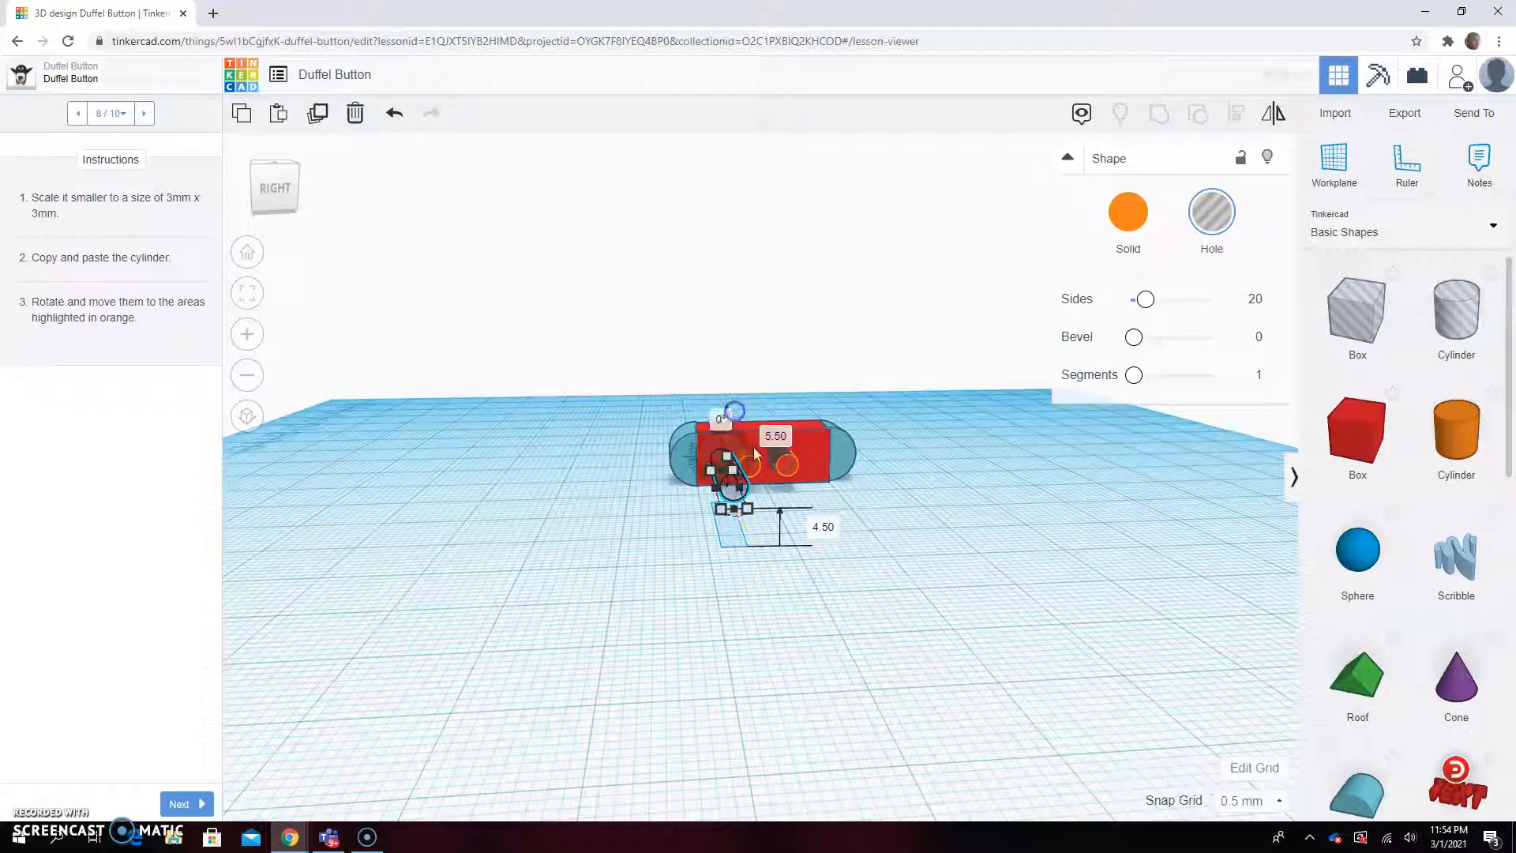
pyautogui.moveTo(682, 592); pyautogui.dragTo(626, 619, button='right')
pyautogui.click(666, 496)
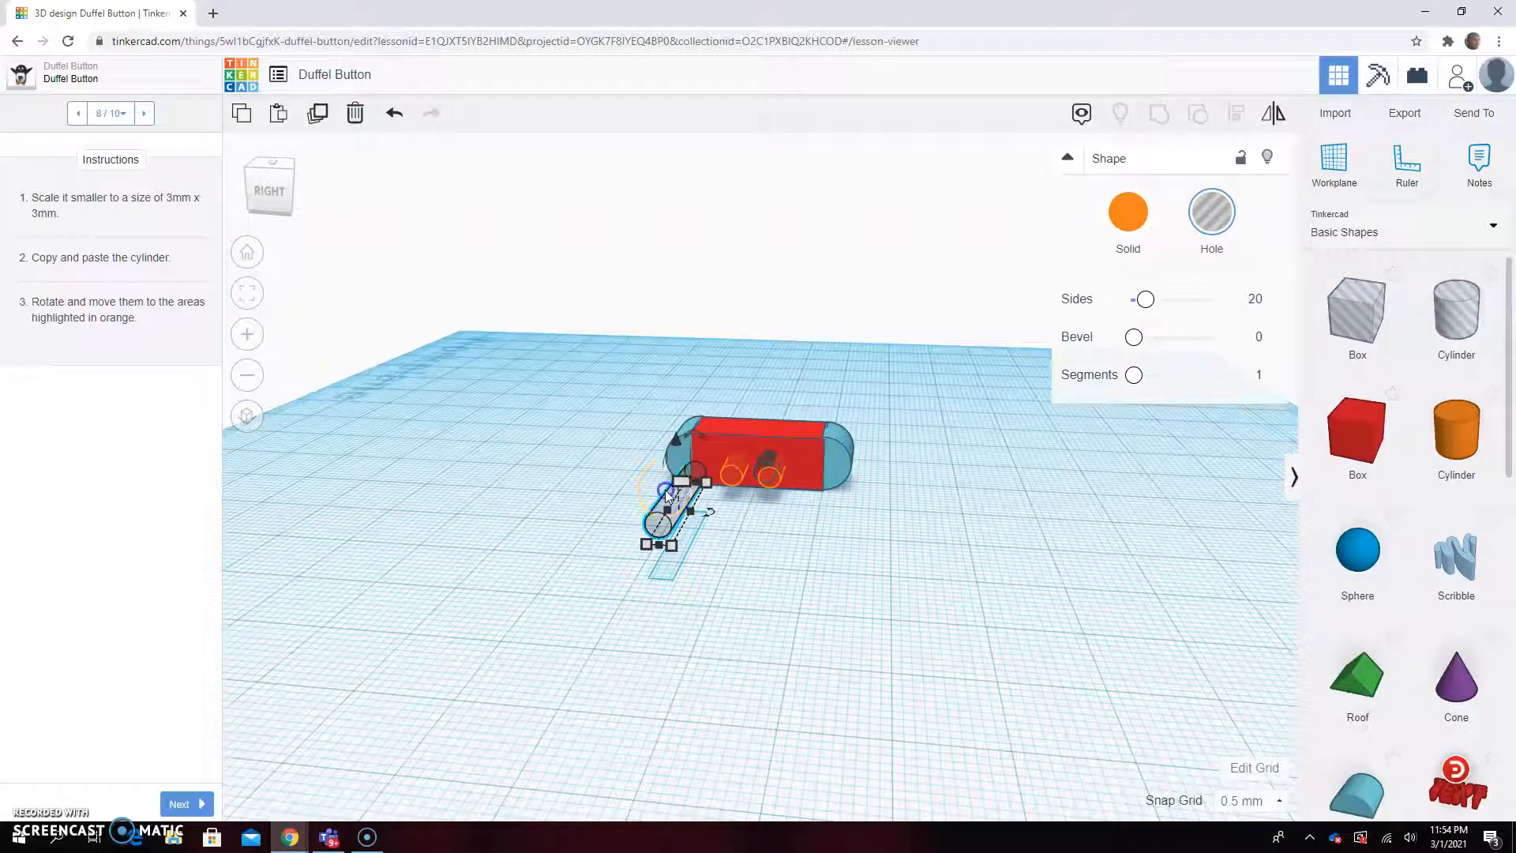
# Step: Lower the remaining cylinder hole by 3.5 mm to sit 1 mm above the workplane
pyautogui.click(790, 594)
pyautogui.moveTo(789, 593); pyautogui.dragTo(586, 636, button='right')
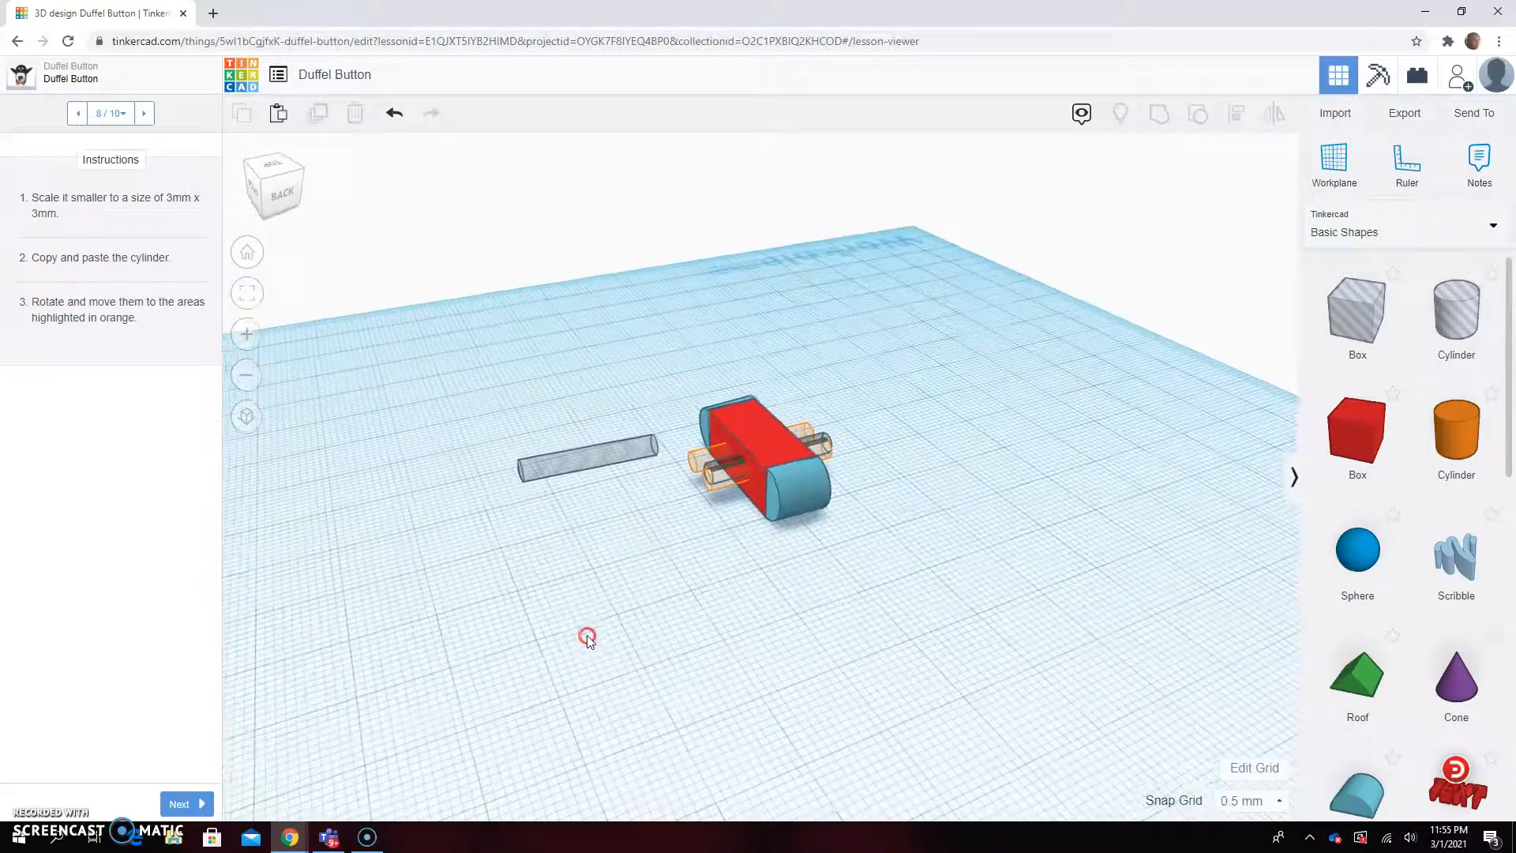
pyautogui.click(581, 465)
pyautogui.moveTo(581, 409); pyautogui.dragTo(584, 432)
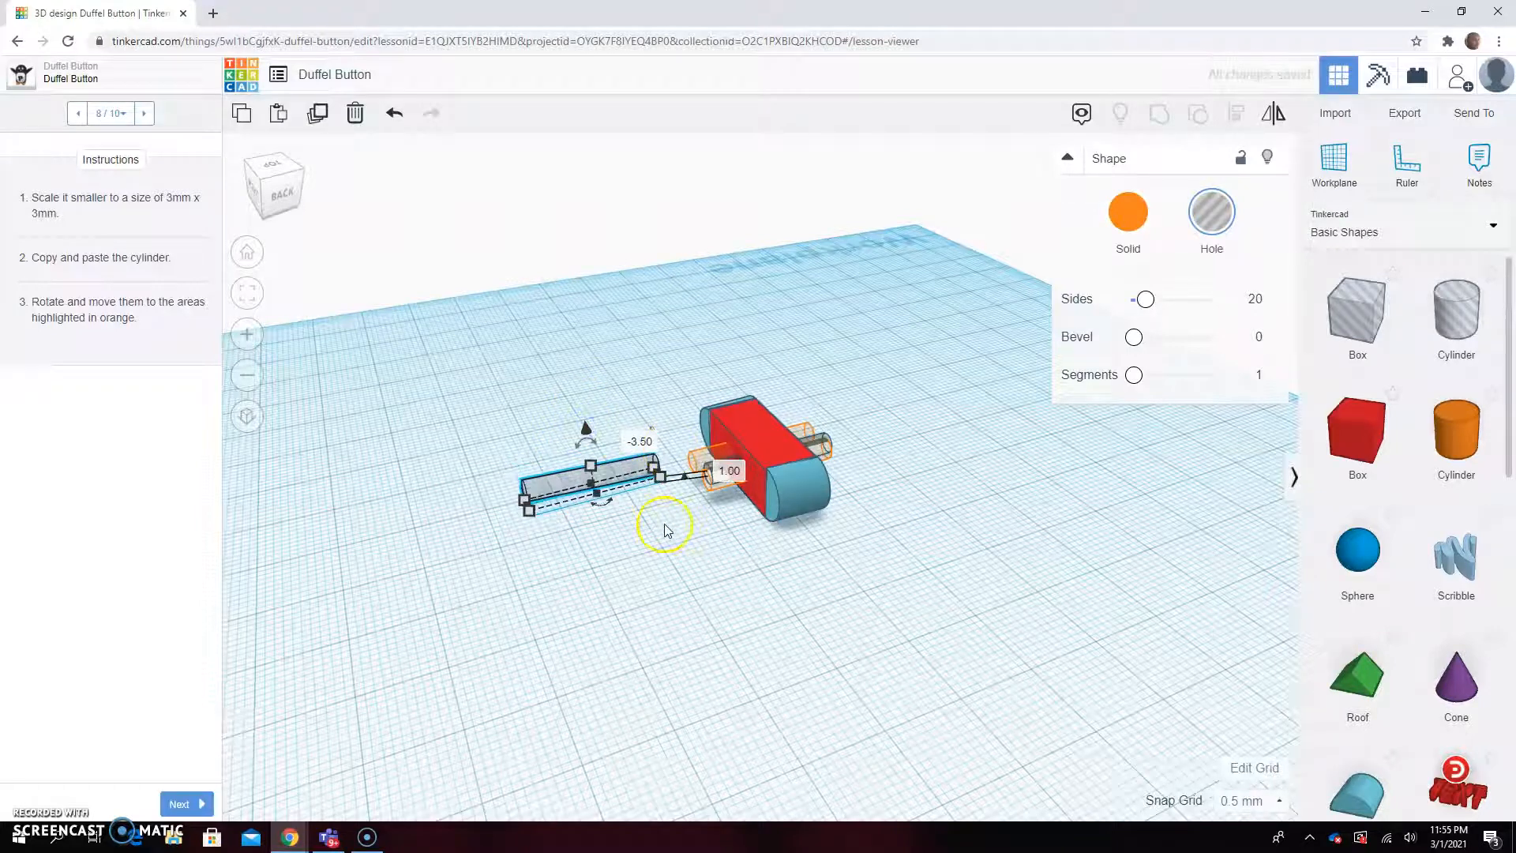
# Step: Nudge the remaining cylinder hole in grid increments through the red box until its ends line up with the orange guide's ends
pyautogui.press('Right')
pyautogui.press('Right')
pyautogui.press('Right')
pyautogui.press('Right')
pyautogui.press('Right')
pyautogui.press('Right')
pyautogui.press('Right')
pyautogui.press('Right')
pyautogui.press('Right')
pyautogui.press('Right')
pyautogui.press('Right')
pyautogui.press('Right')
pyautogui.press('Right')
pyautogui.press('Right')
pyautogui.press('Right')
pyautogui.press('Right')
pyautogui.press('Right')
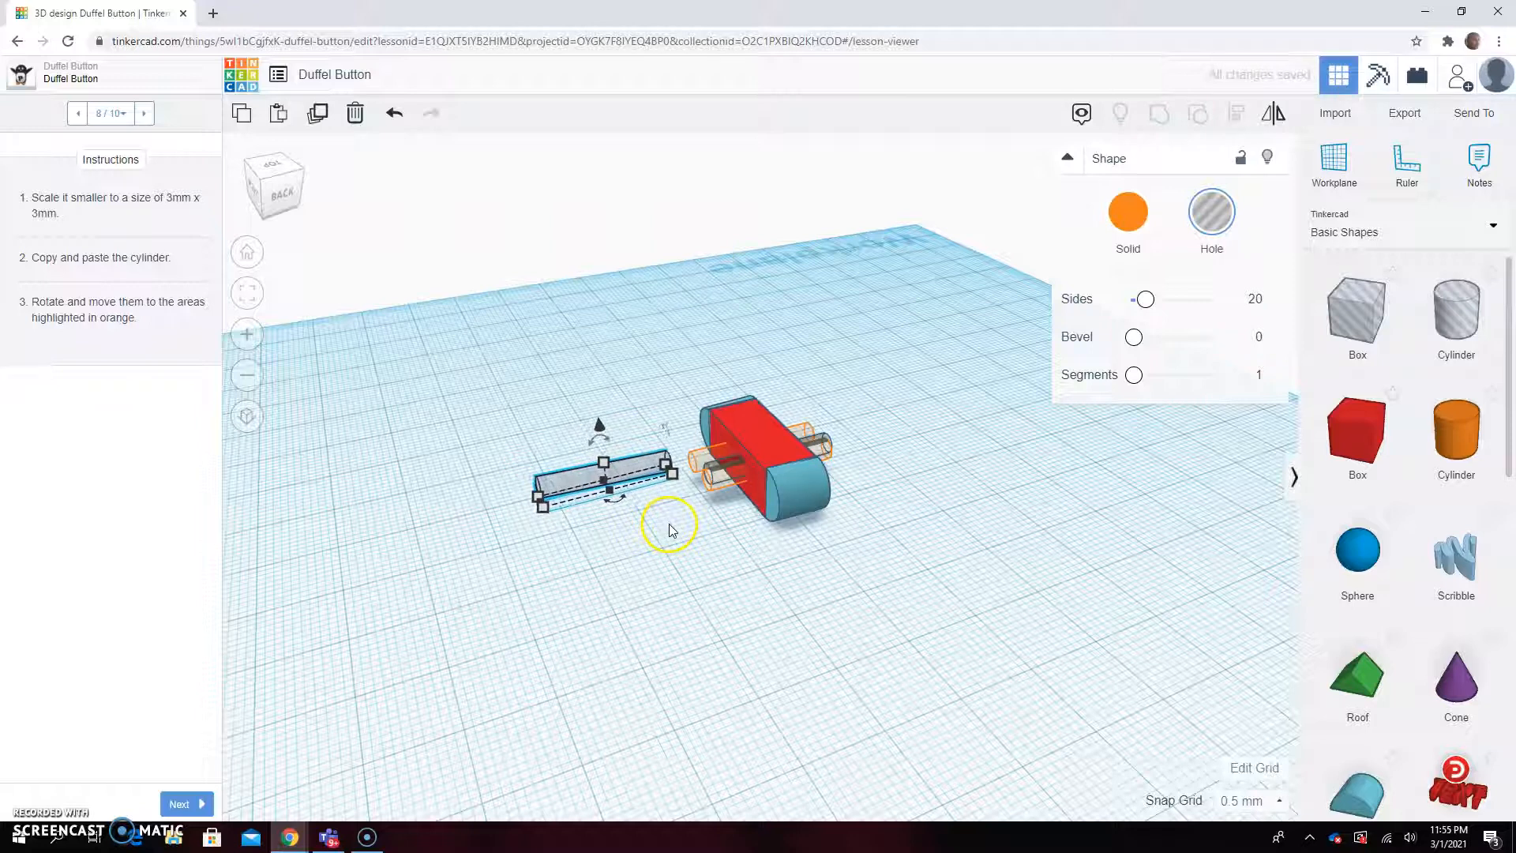
pyautogui.press('Right')
pyautogui.press('Right')
pyautogui.press('Right')
pyautogui.press('Right')
pyautogui.press('Right')
pyautogui.press('Right')
pyautogui.press('Right')
pyautogui.press('Right')
pyautogui.press('Right')
pyautogui.press('Right')
pyautogui.press('Right')
pyautogui.press('Right')
pyautogui.press('Right')
pyautogui.press('Right')
pyautogui.press('Right')
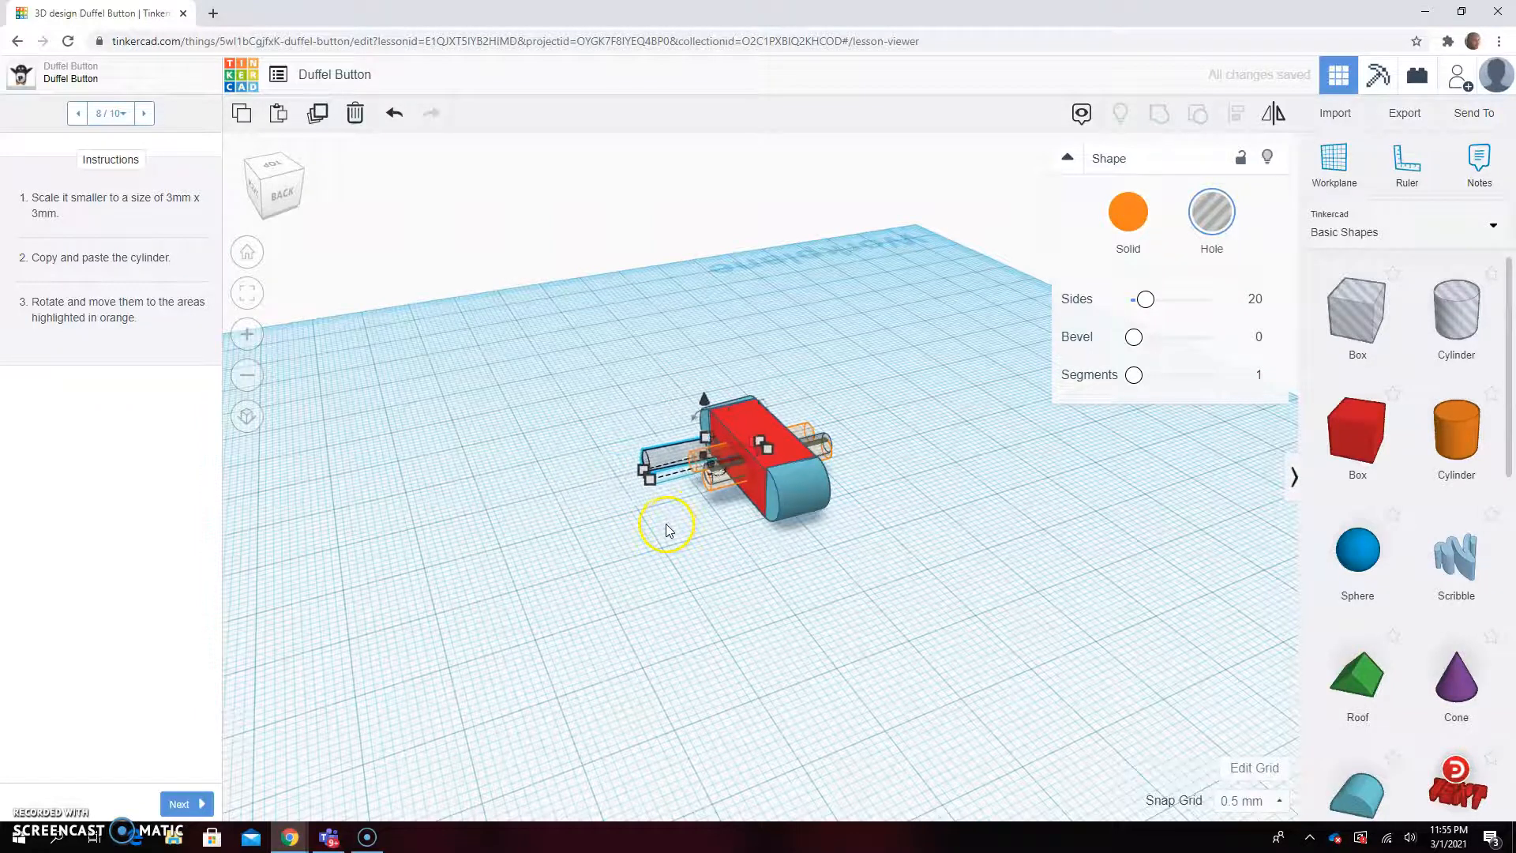
pyautogui.press('Right')
pyautogui.press('Right')
pyautogui.press('Right')
pyautogui.press('Right')
pyautogui.press('Right')
pyautogui.press('Right')
pyautogui.press('Right')
pyautogui.press('Right')
pyautogui.press('Right')
pyautogui.press('Right')
pyautogui.press('Right')
pyautogui.press('Right')
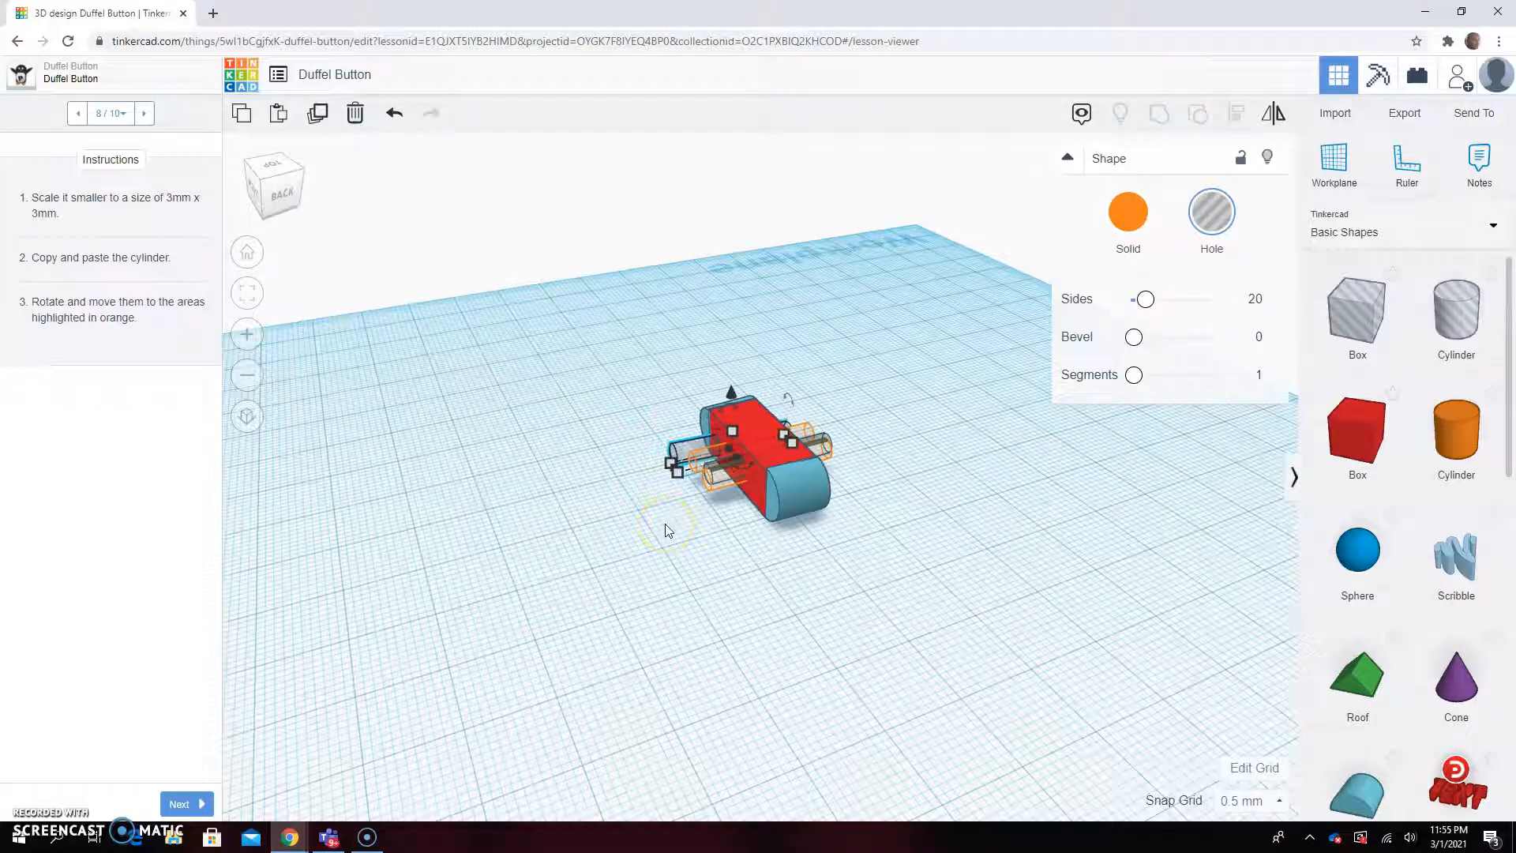
pyautogui.press('Right')
pyautogui.press('Right')
pyautogui.press('Right')
pyautogui.press('Right')
pyautogui.press('Right')
pyautogui.press('Right')
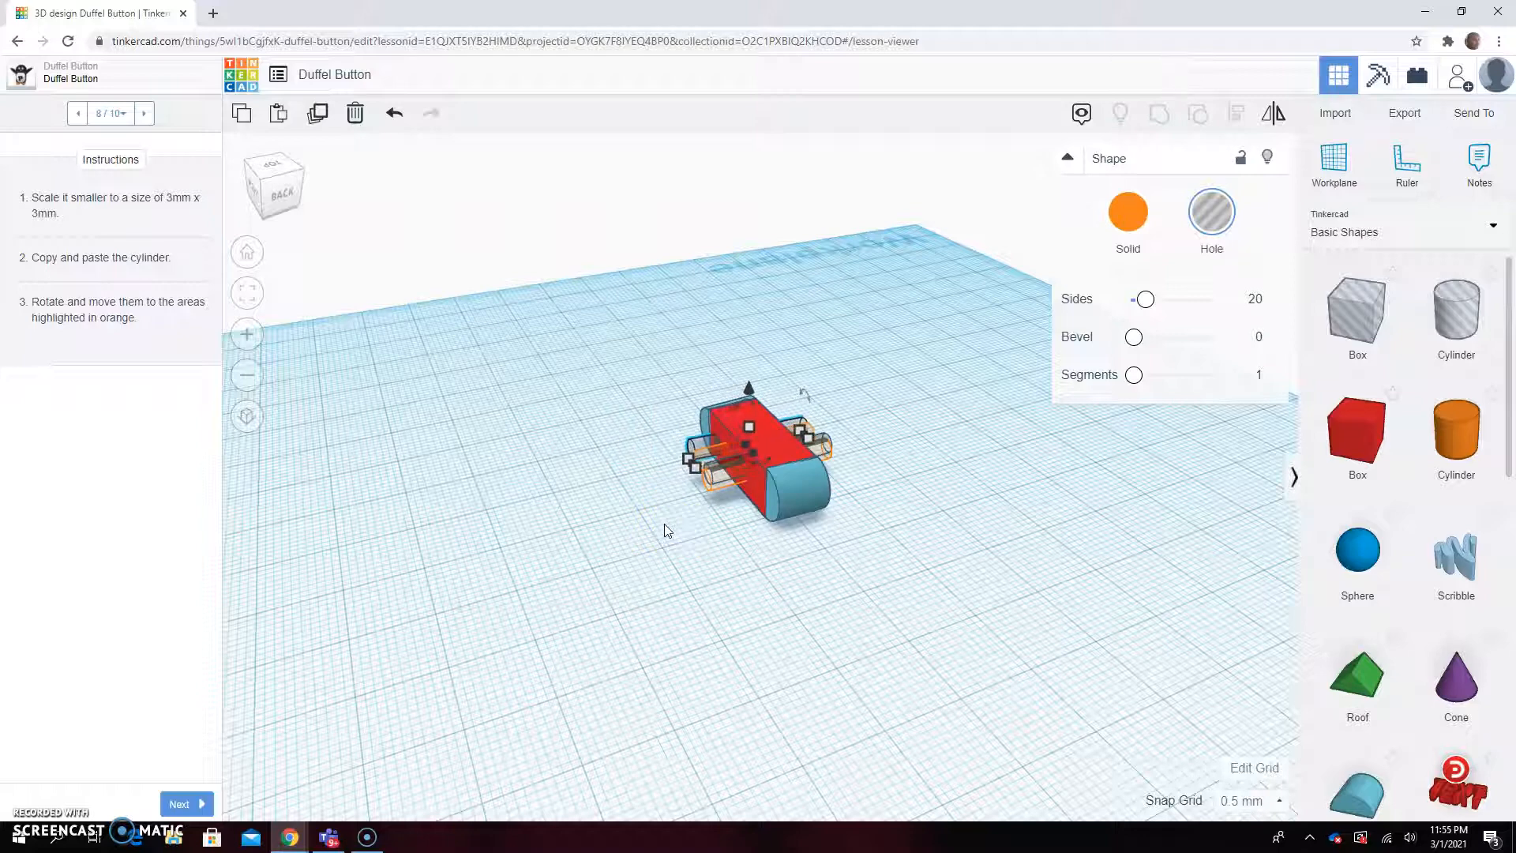
# Step: Nudge the selected cylinder hole in grid increments along the red box until it lines up with its orange guide circle
pyautogui.moveTo(524, 582); pyautogui.dragTo(772, 569, button='right')
pyautogui.click(735, 523)
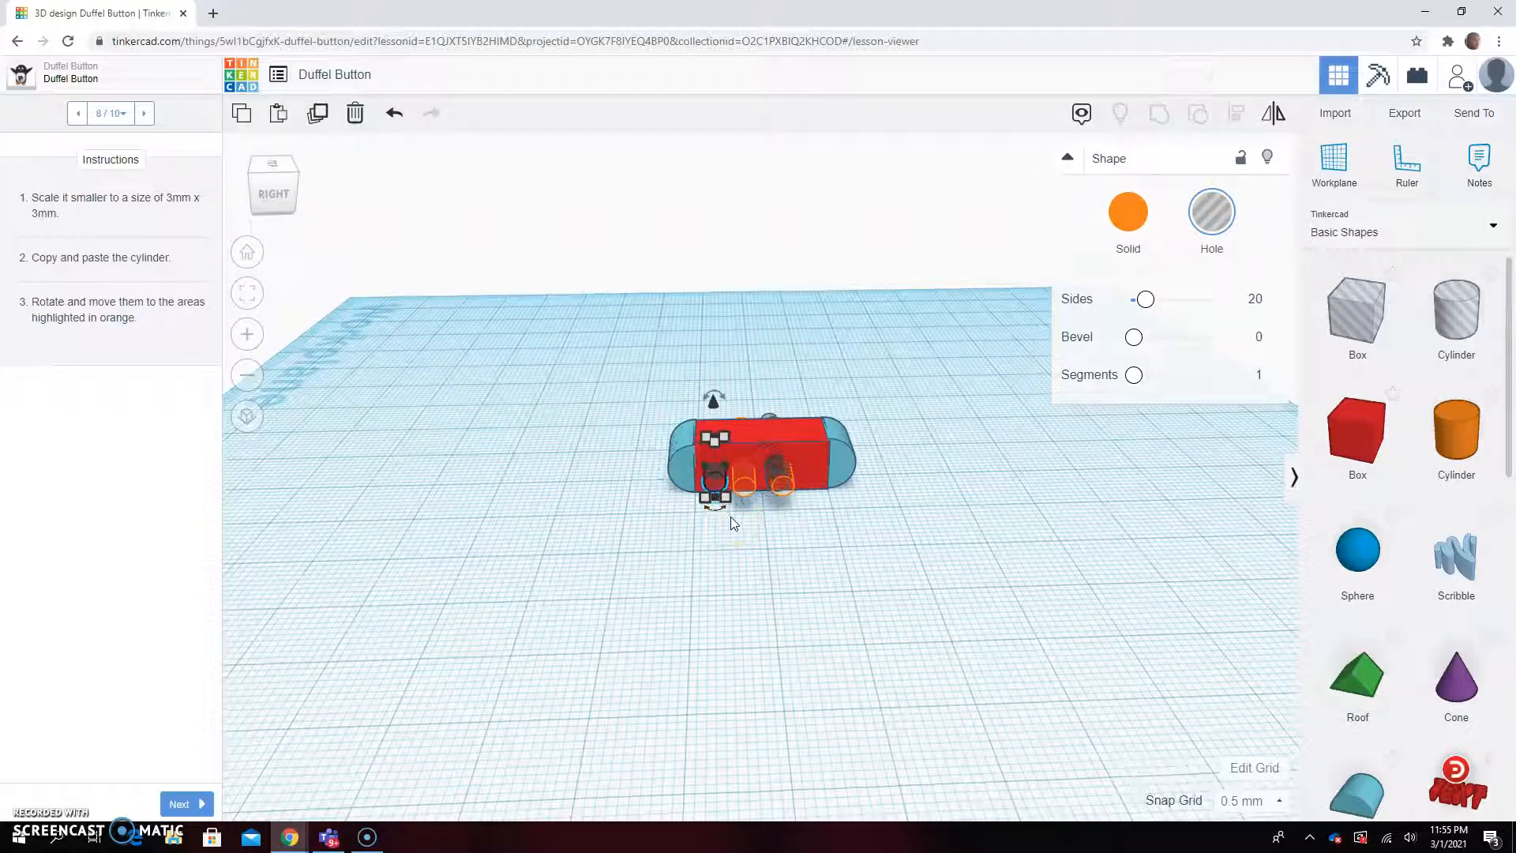
pyautogui.press('Right')
pyautogui.press('Right')
pyautogui.press('Right')
pyautogui.press('Right')
pyautogui.press('Right')
pyautogui.press('Right')
pyautogui.press('Right')
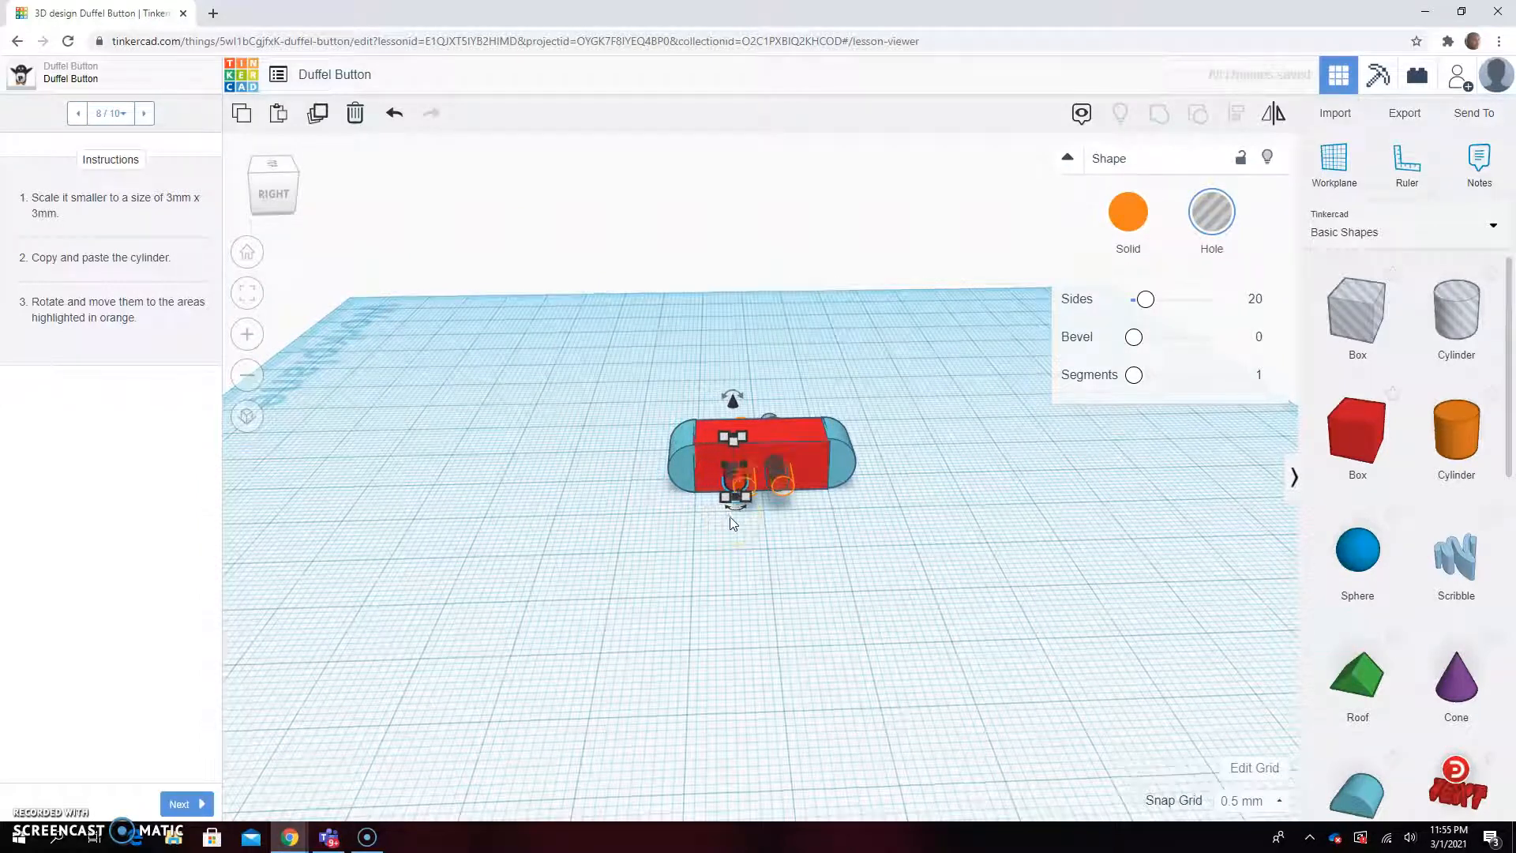
pyautogui.moveTo(823, 629); pyautogui.dragTo(814, 587, button='right')
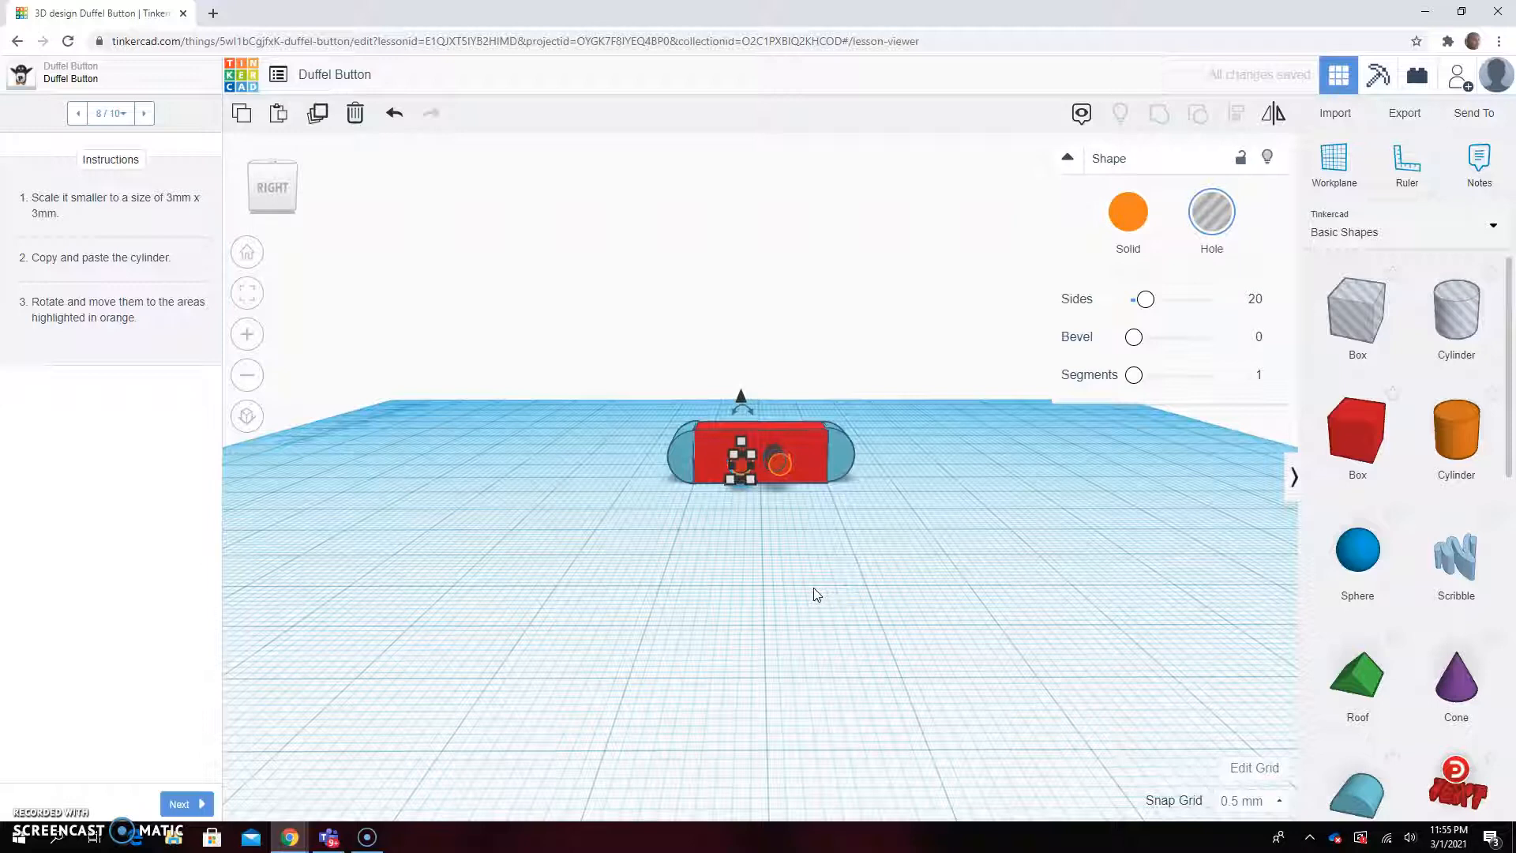
pyautogui.click(774, 455)
pyautogui.moveTo(774, 456); pyautogui.dragTo(824, 479)
pyautogui.click(738, 603)
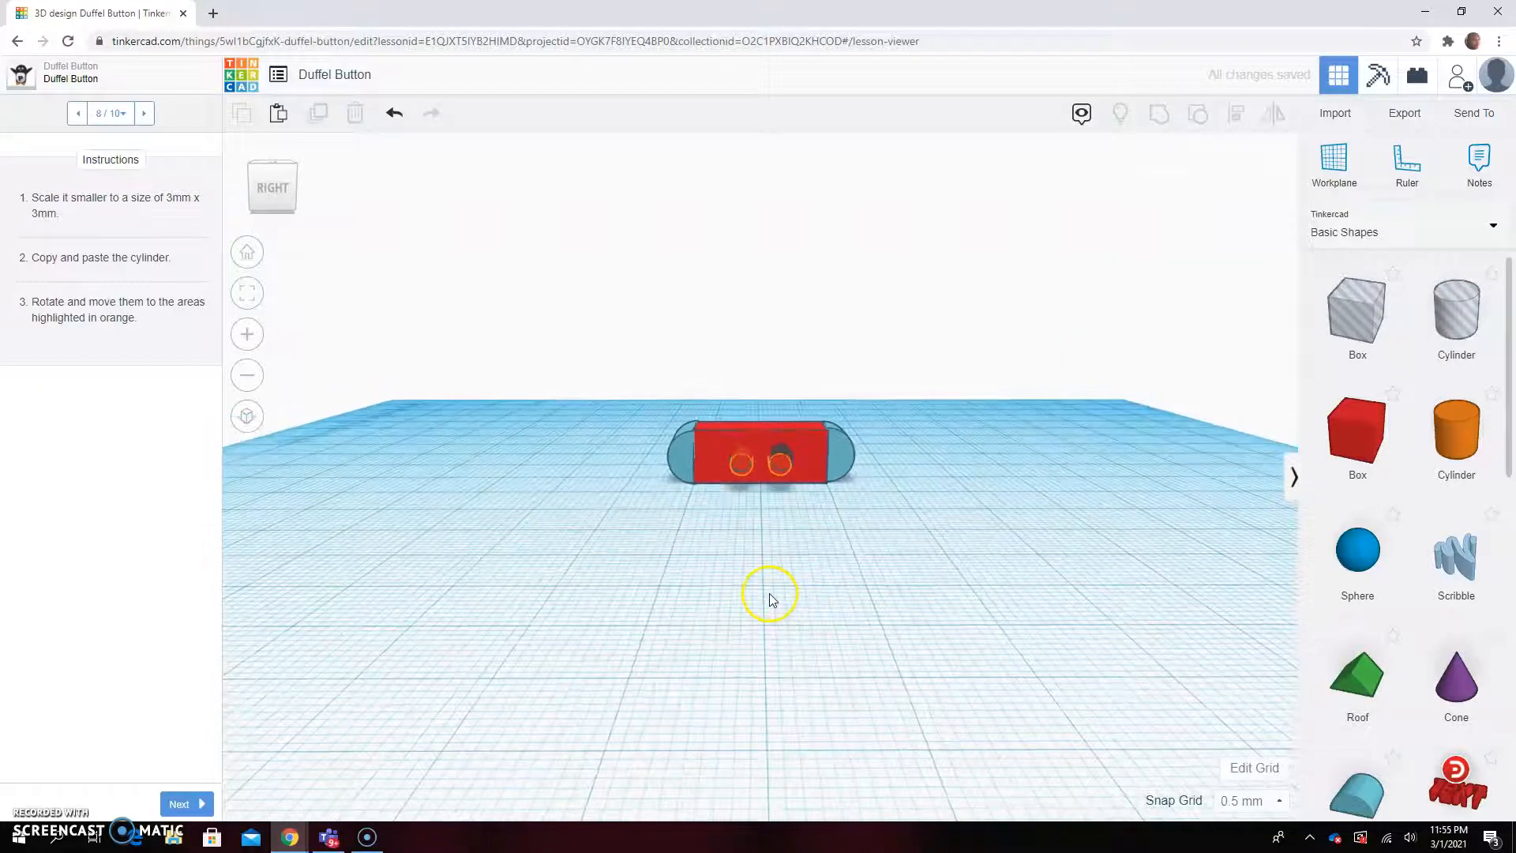
# Step: Advance the lesson to step 9 and group the box, both round roof ends and both cylinder holes into one object
pyautogui.click(178, 804)
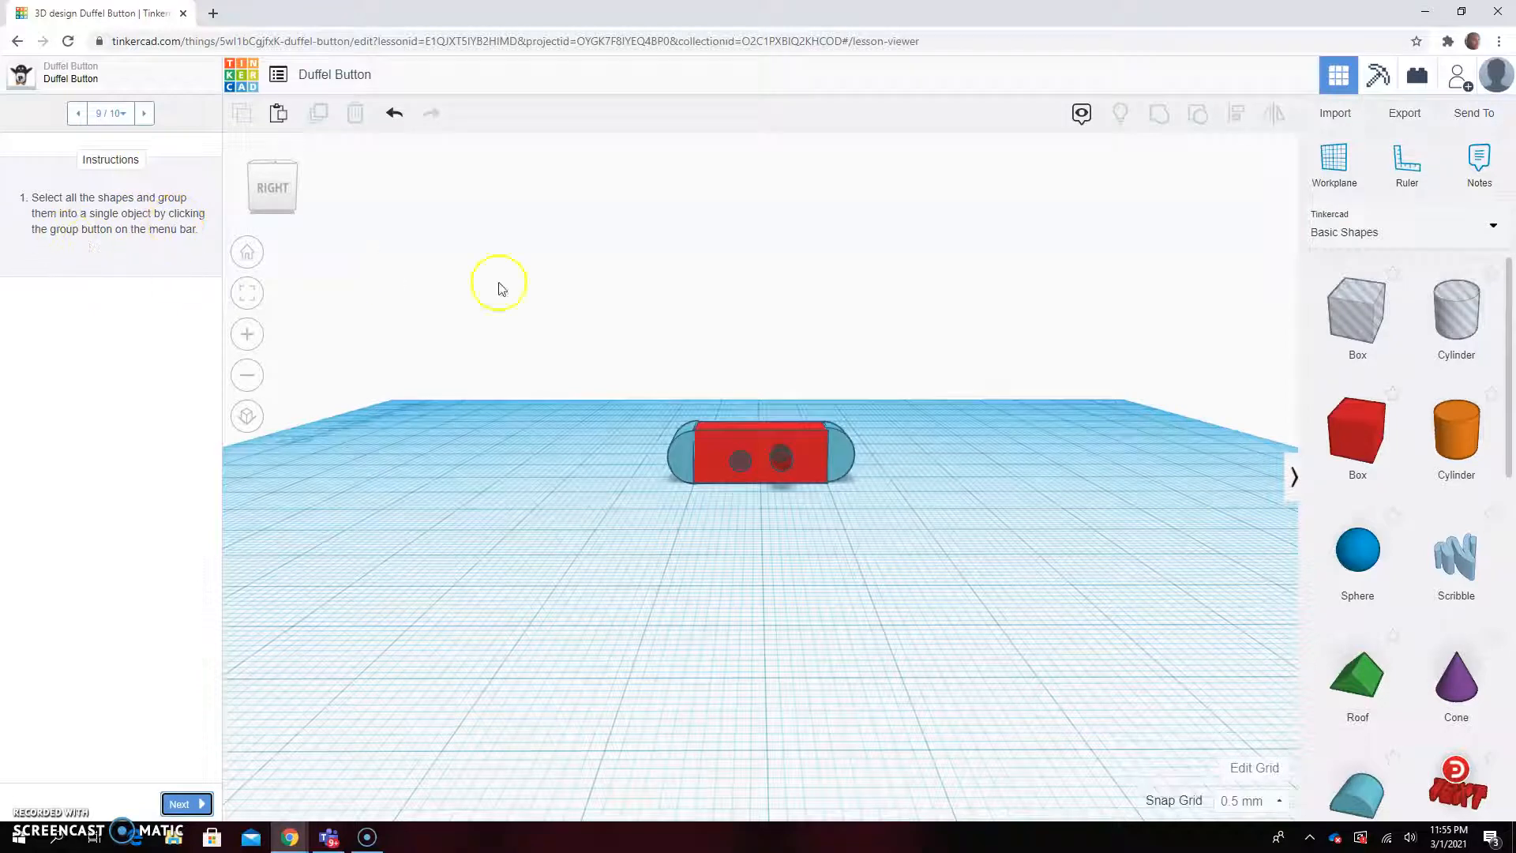
pyautogui.scroll(-4, 858, 540)
pyautogui.scroll(3, 859, 540)
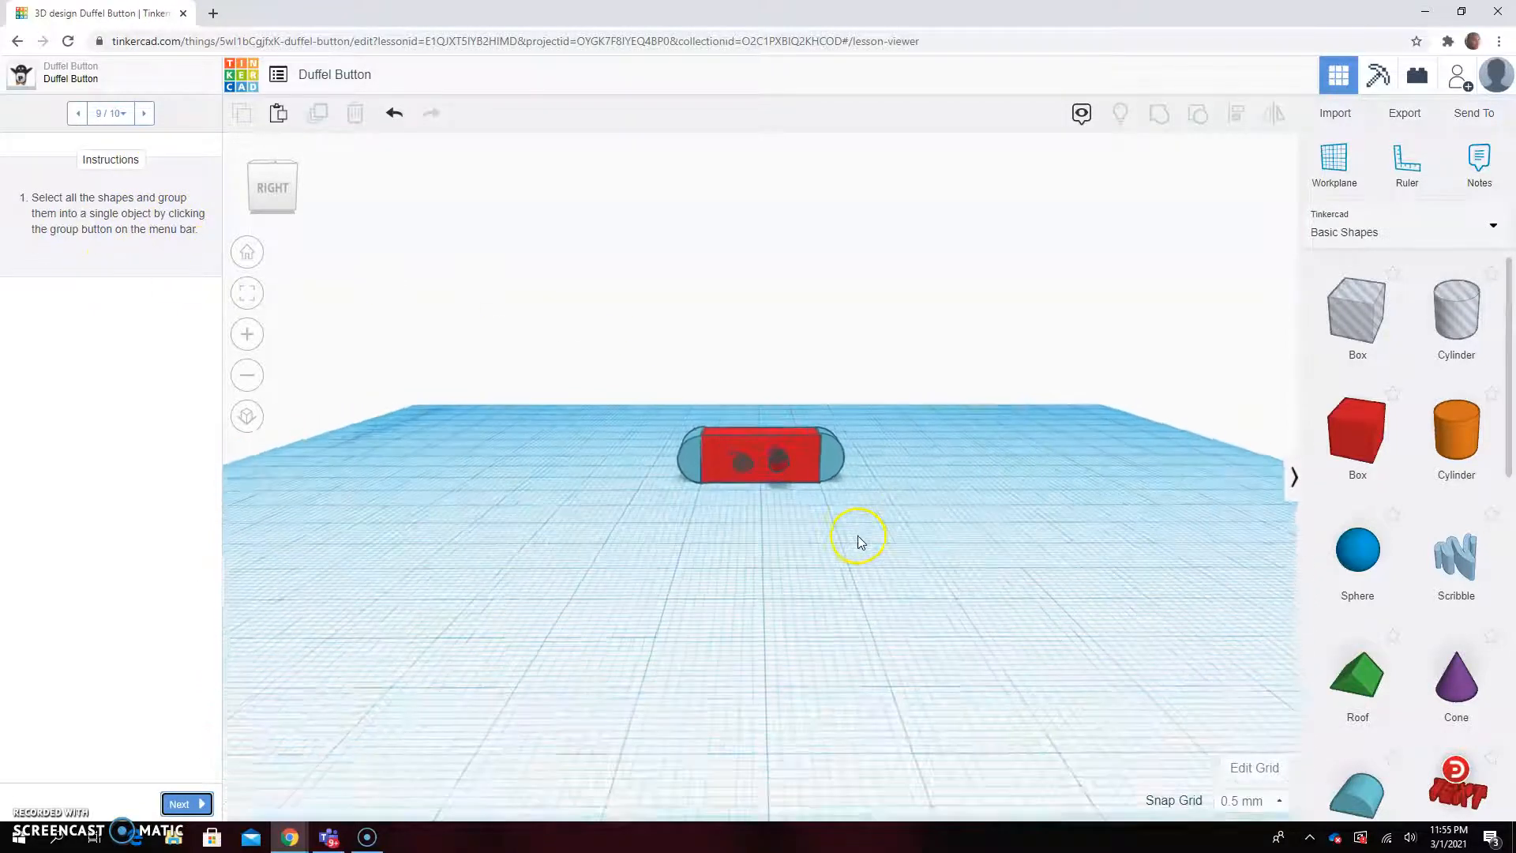
pyautogui.moveTo(987, 512); pyautogui.dragTo(971, 553, button='right')
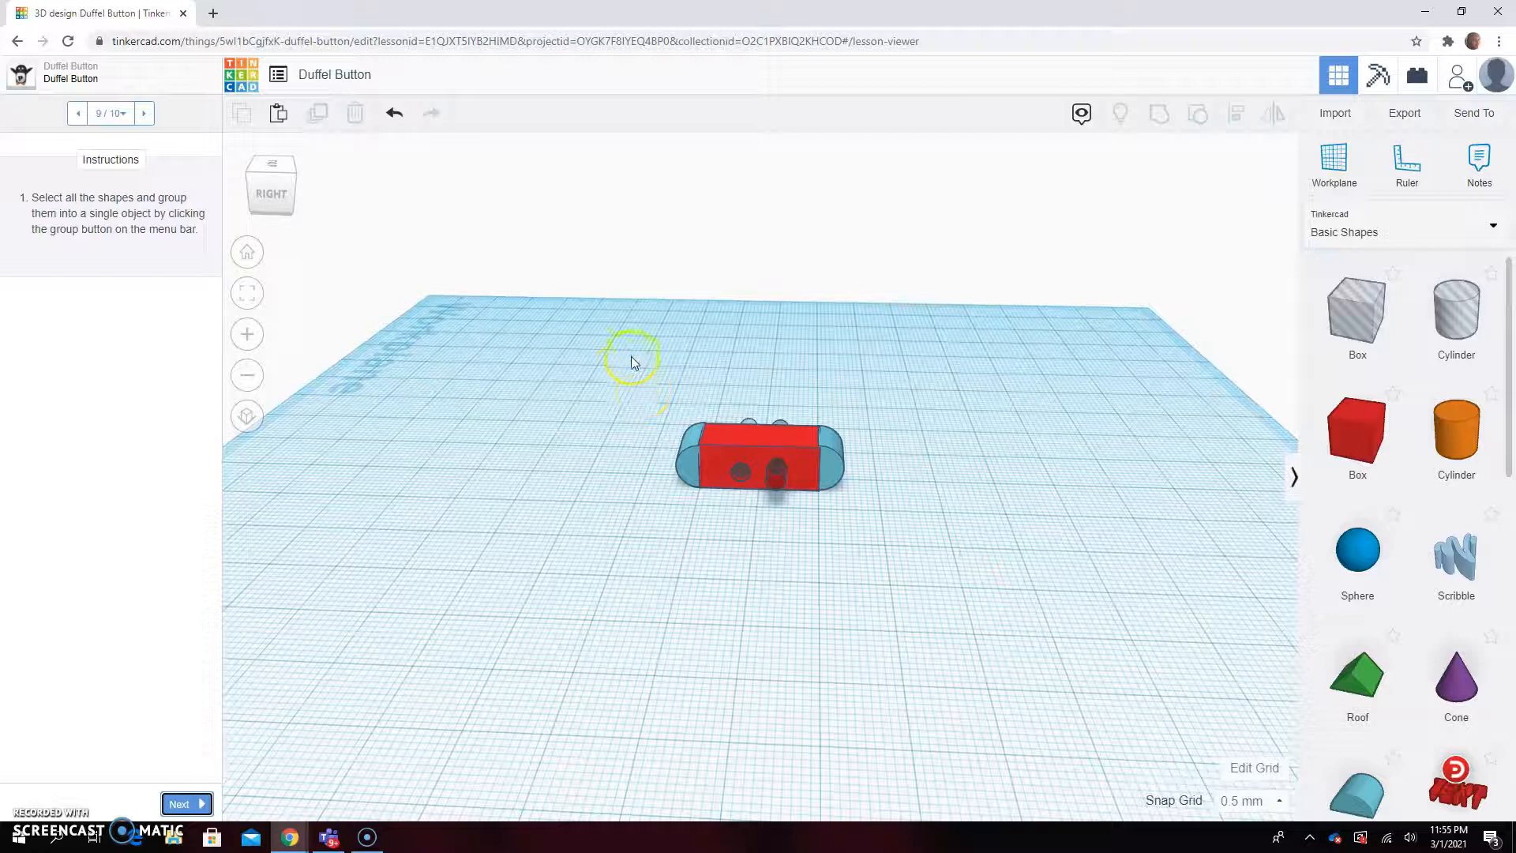
pyautogui.moveTo(608, 357); pyautogui.dragTo(760, 425)
pyautogui.moveTo(833, 485); pyautogui.dragTo(888, 535)
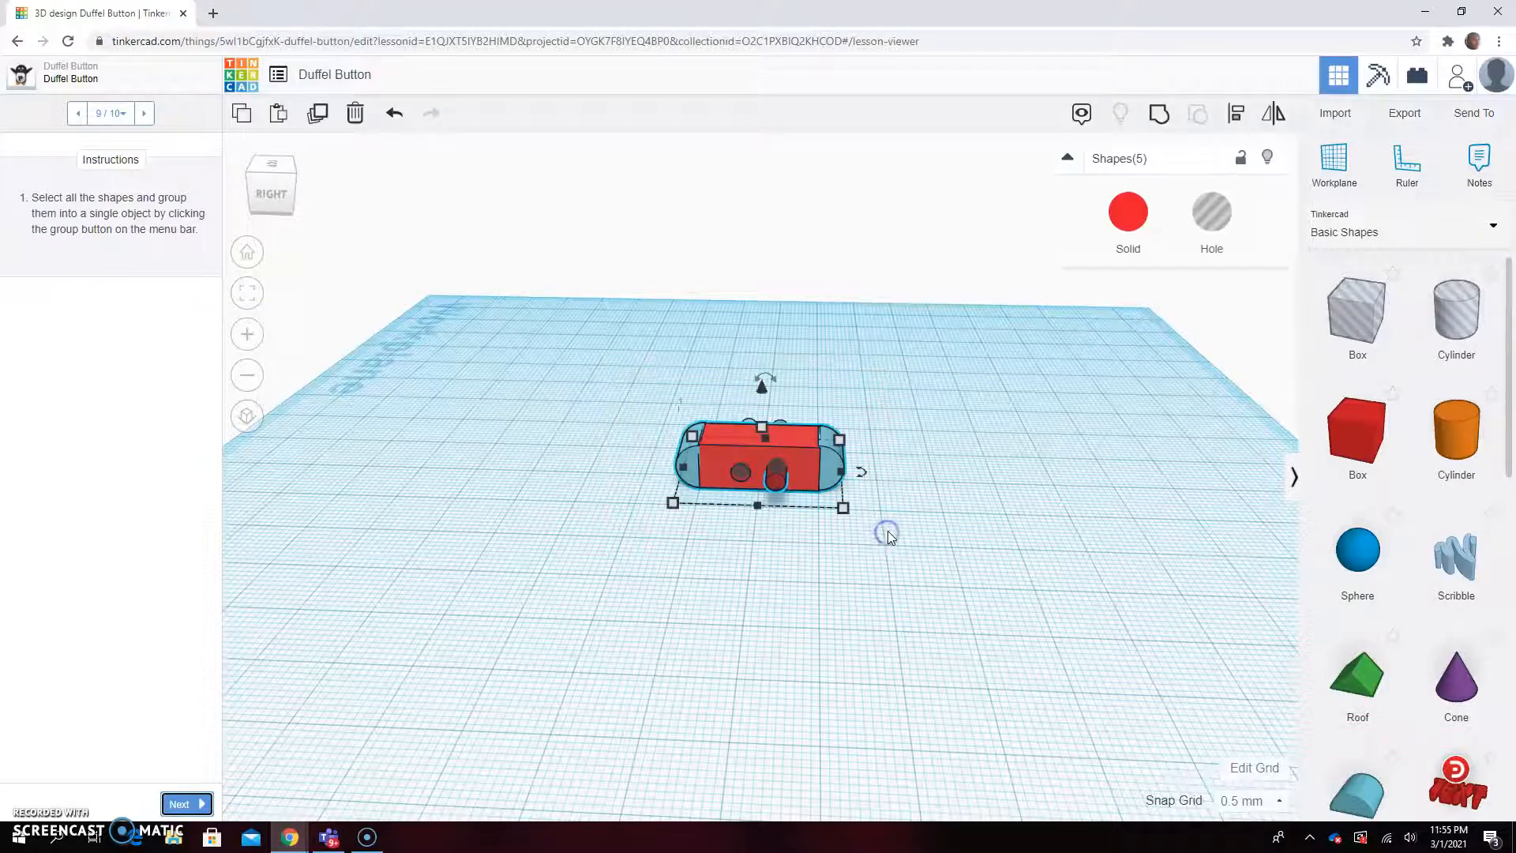
pyautogui.click(1157, 115)
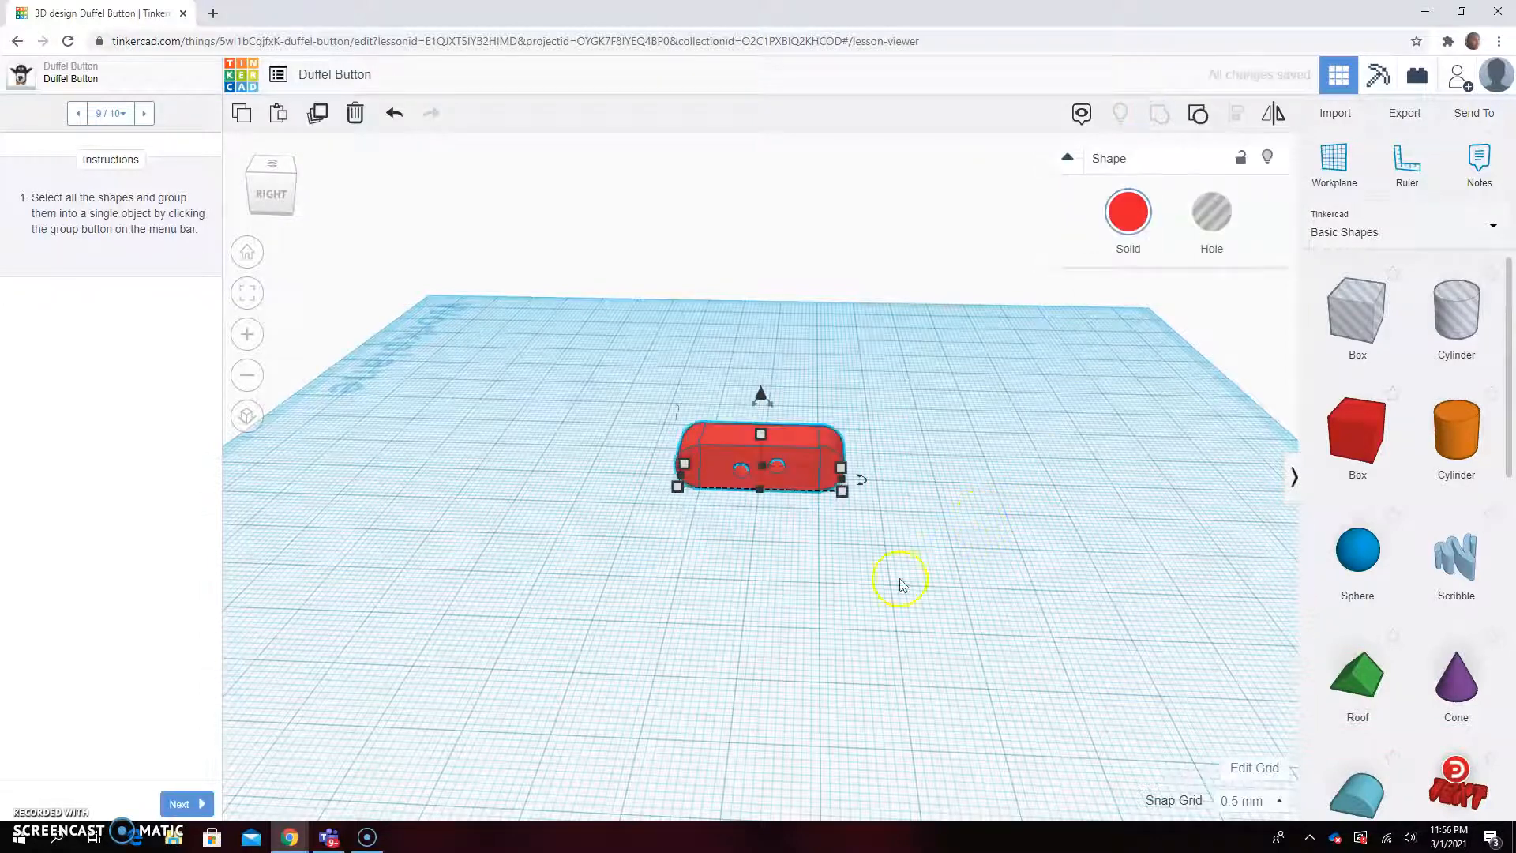
pyautogui.click(659, 634)
# Step: Place a letter K from the Text and numbers shapes on the workplane behind the grouped button
pyautogui.moveTo(695, 618); pyautogui.dragTo(711, 582, button='right')
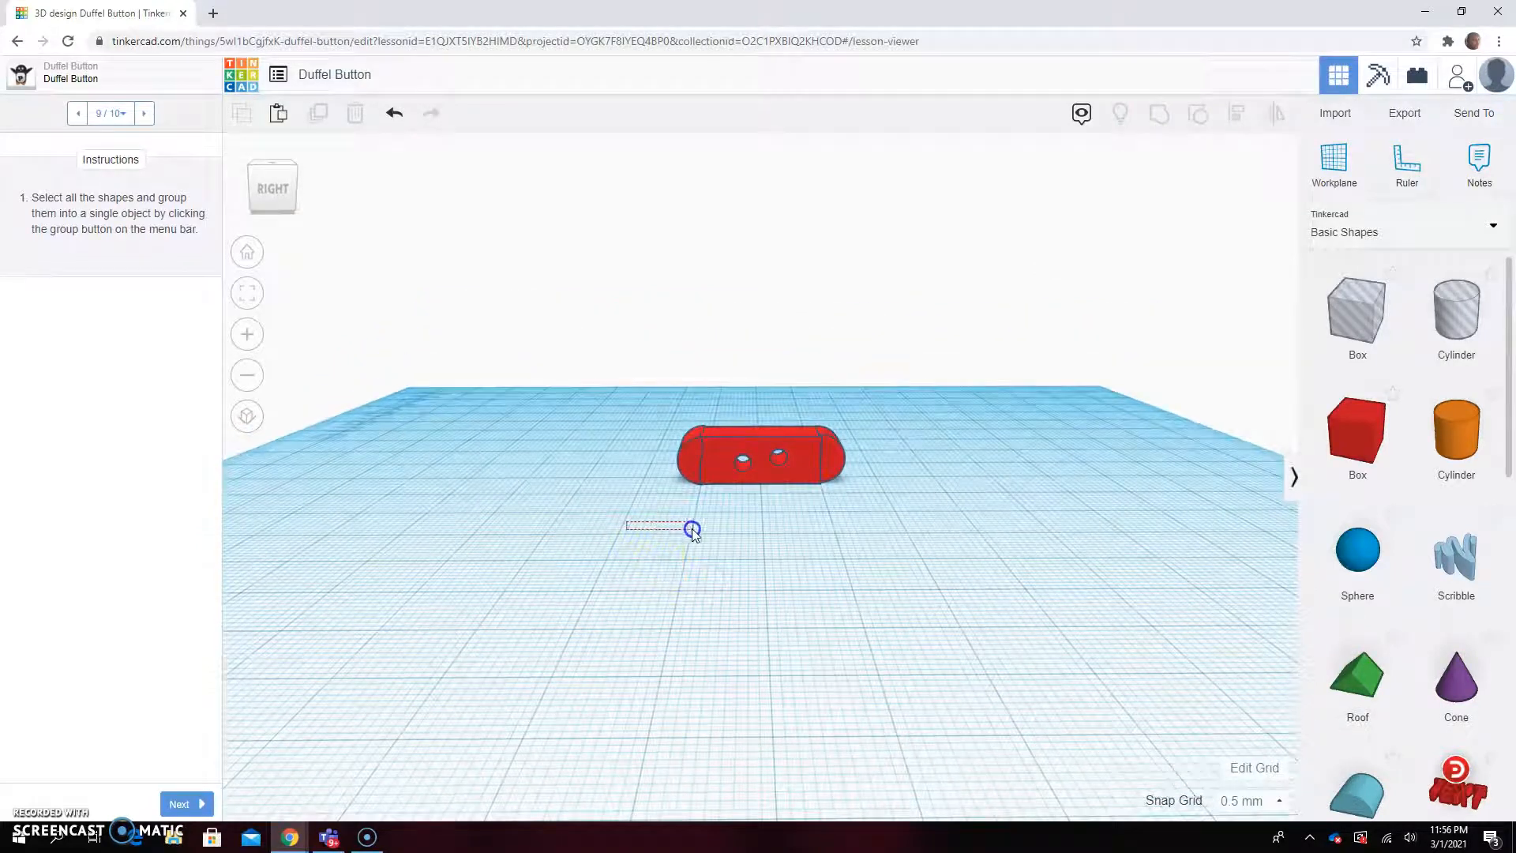
pyautogui.moveTo(619, 515)
pyautogui.mouseDown(button='right')
pyautogui.moveTo(656, 514)
pyautogui.moveTo(549, 518)
pyautogui.moveTo(565, 493)
pyautogui.moveTo(623, 496)
pyautogui.mouseUp(button='right')
pyautogui.click(759, 446)
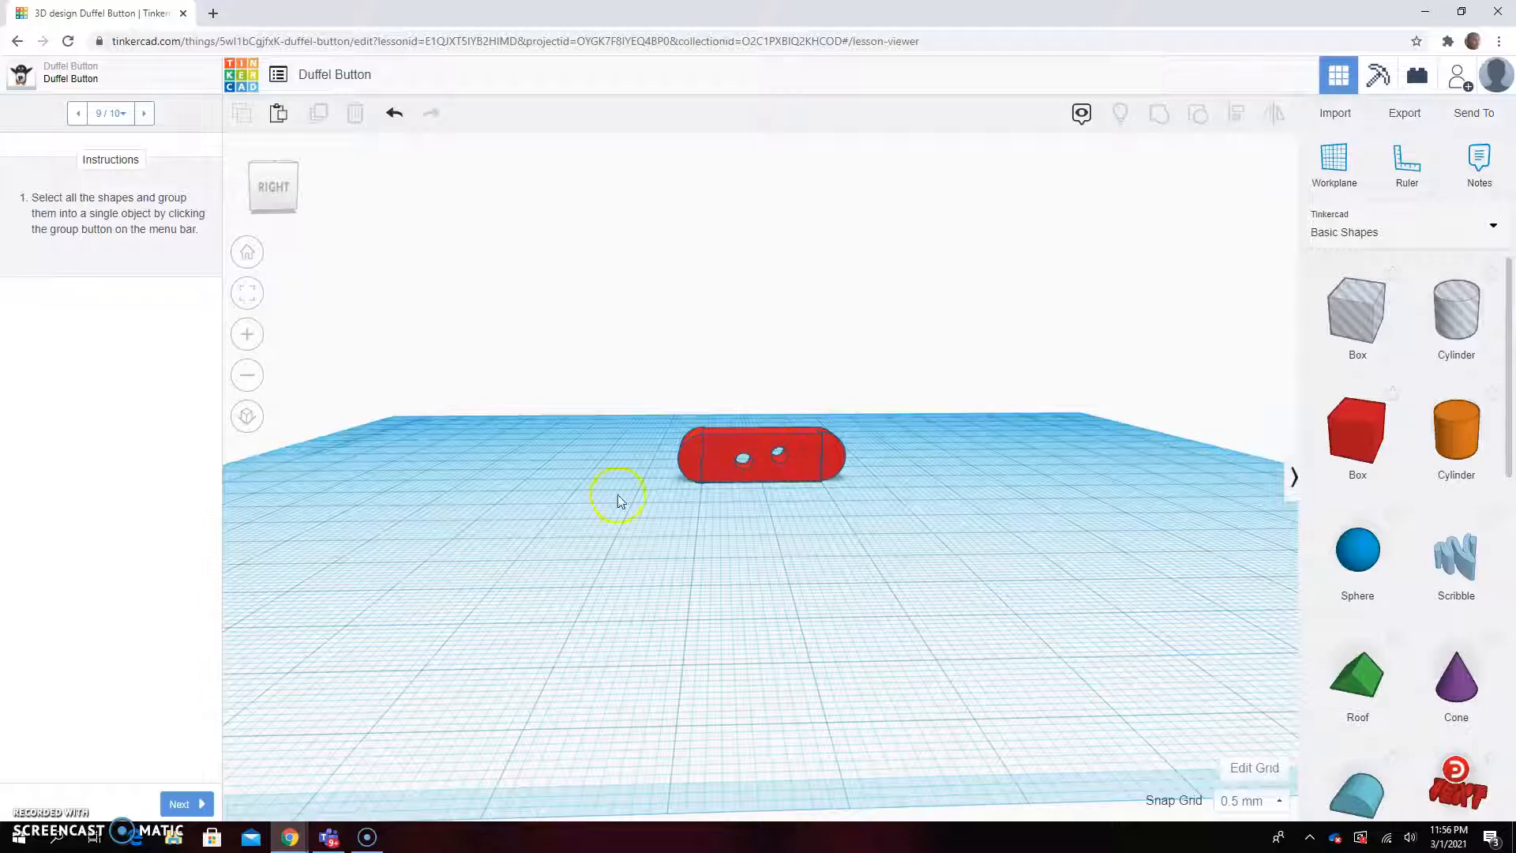
pyautogui.moveTo(566, 498); pyautogui.dragTo(908, 532, button='right')
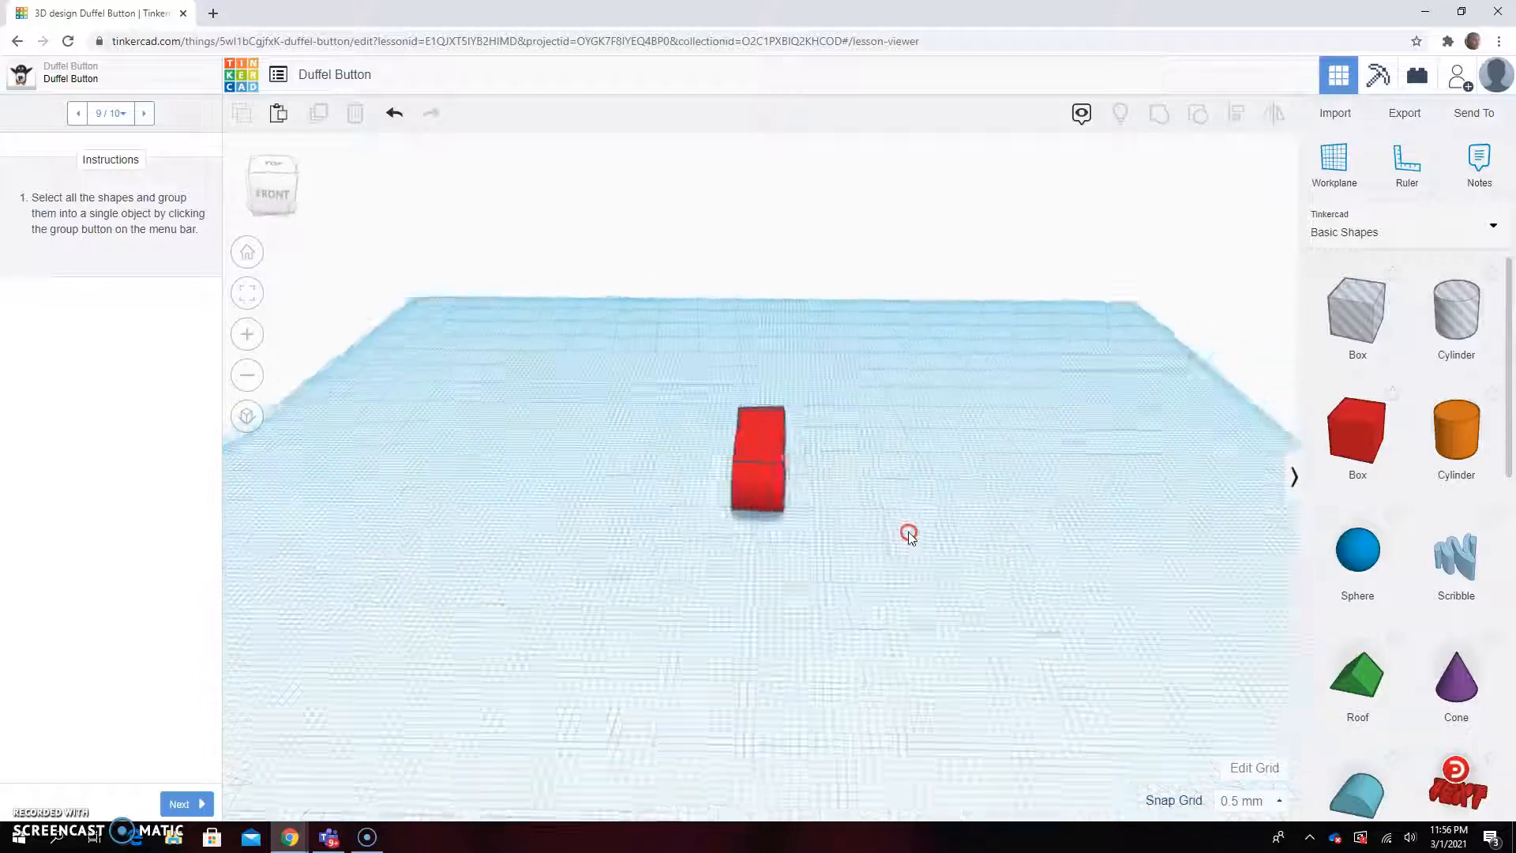
pyautogui.moveTo(640, 620); pyautogui.dragTo(387, 608, button='right')
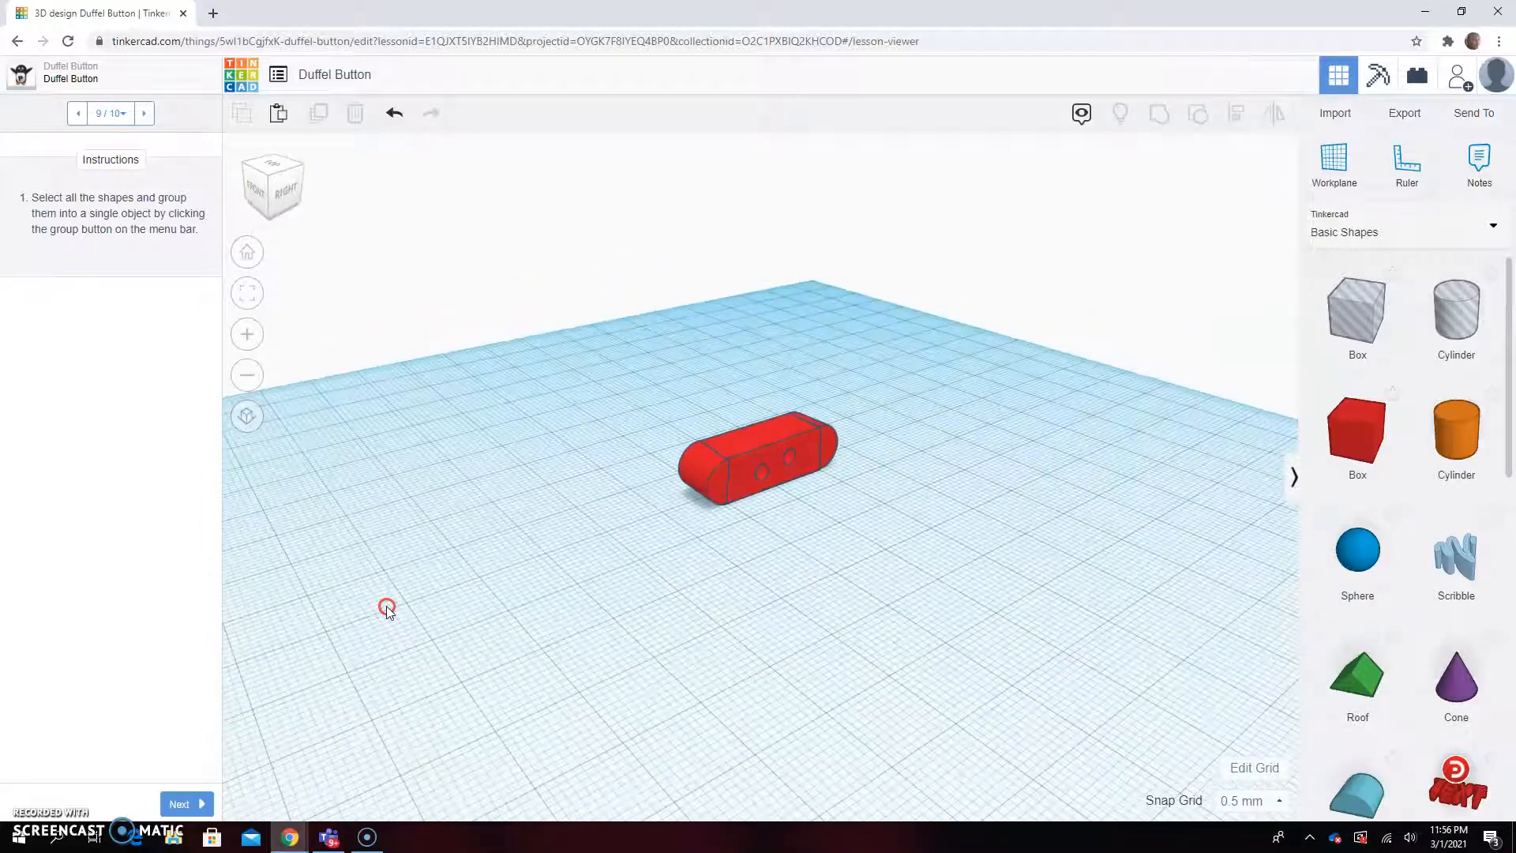
pyautogui.click(1495, 223)
pyautogui.click(1493, 229)
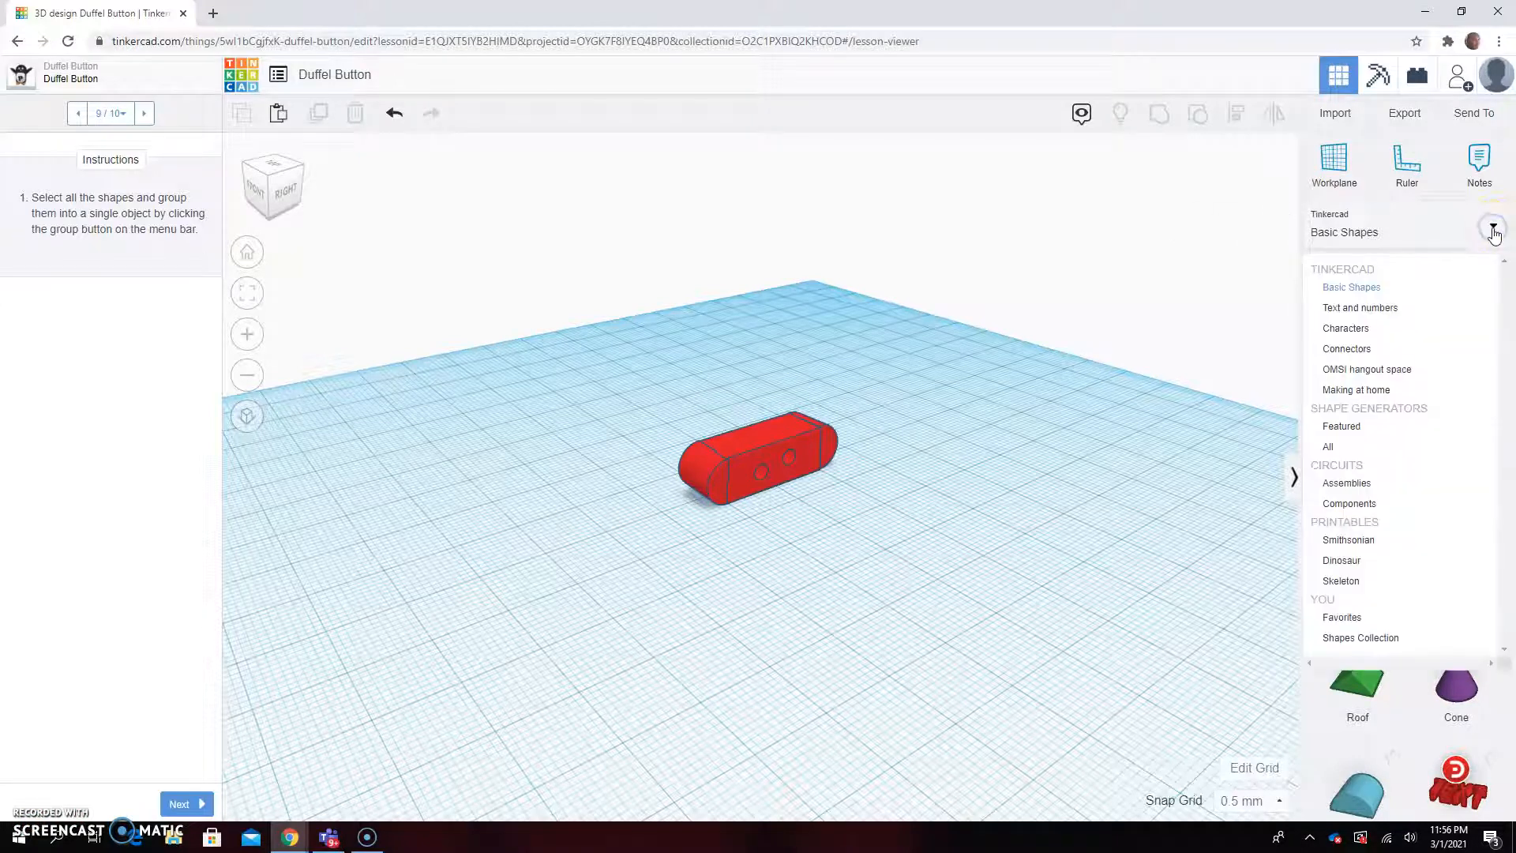
pyautogui.click(1361, 309)
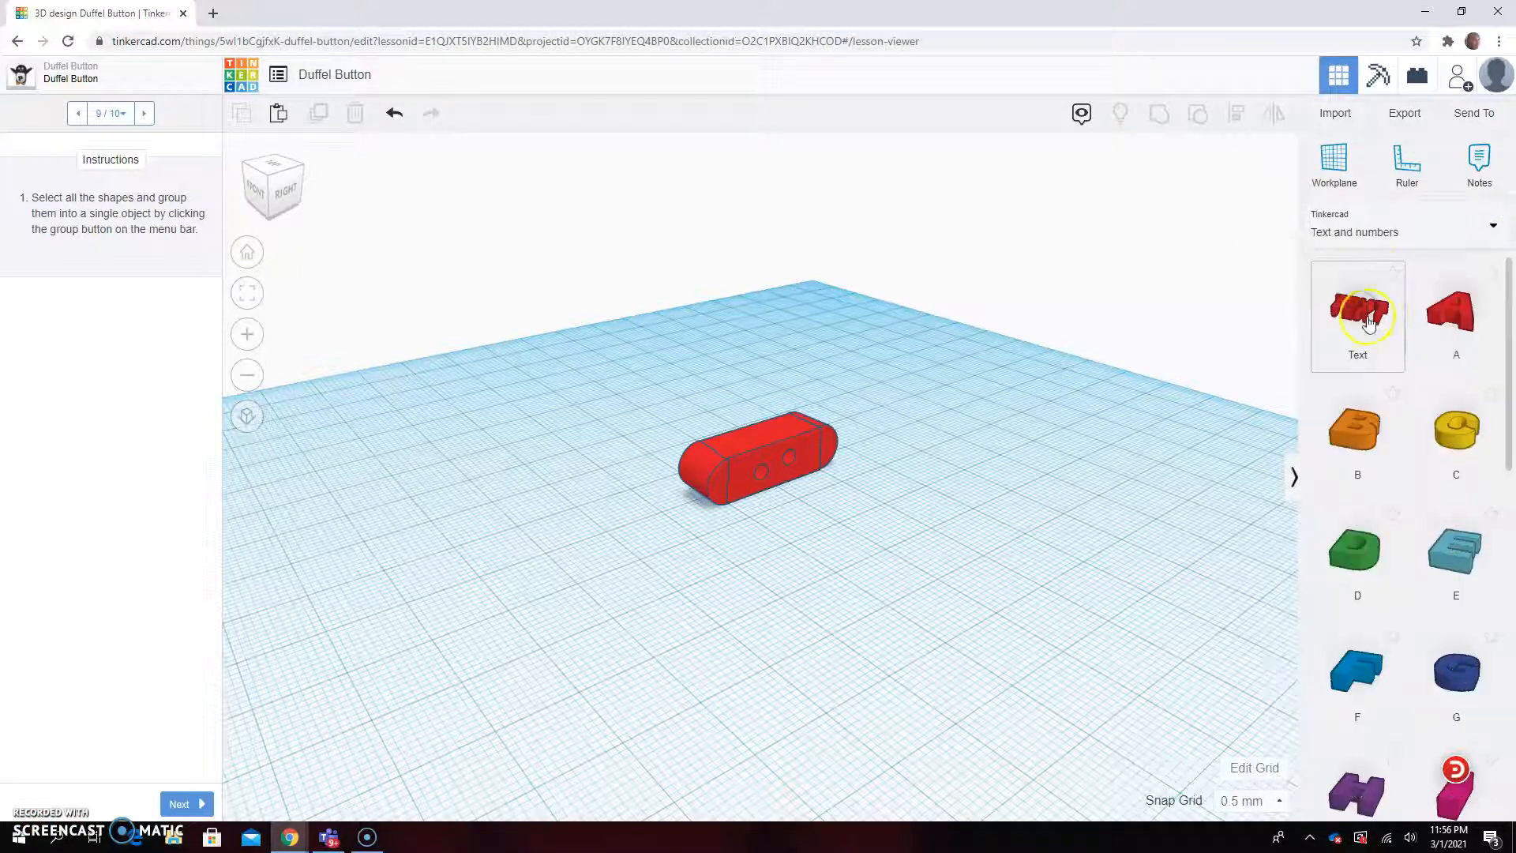
pyautogui.scroll(-1, 1397, 539)
pyautogui.scroll(-3, 1397, 529)
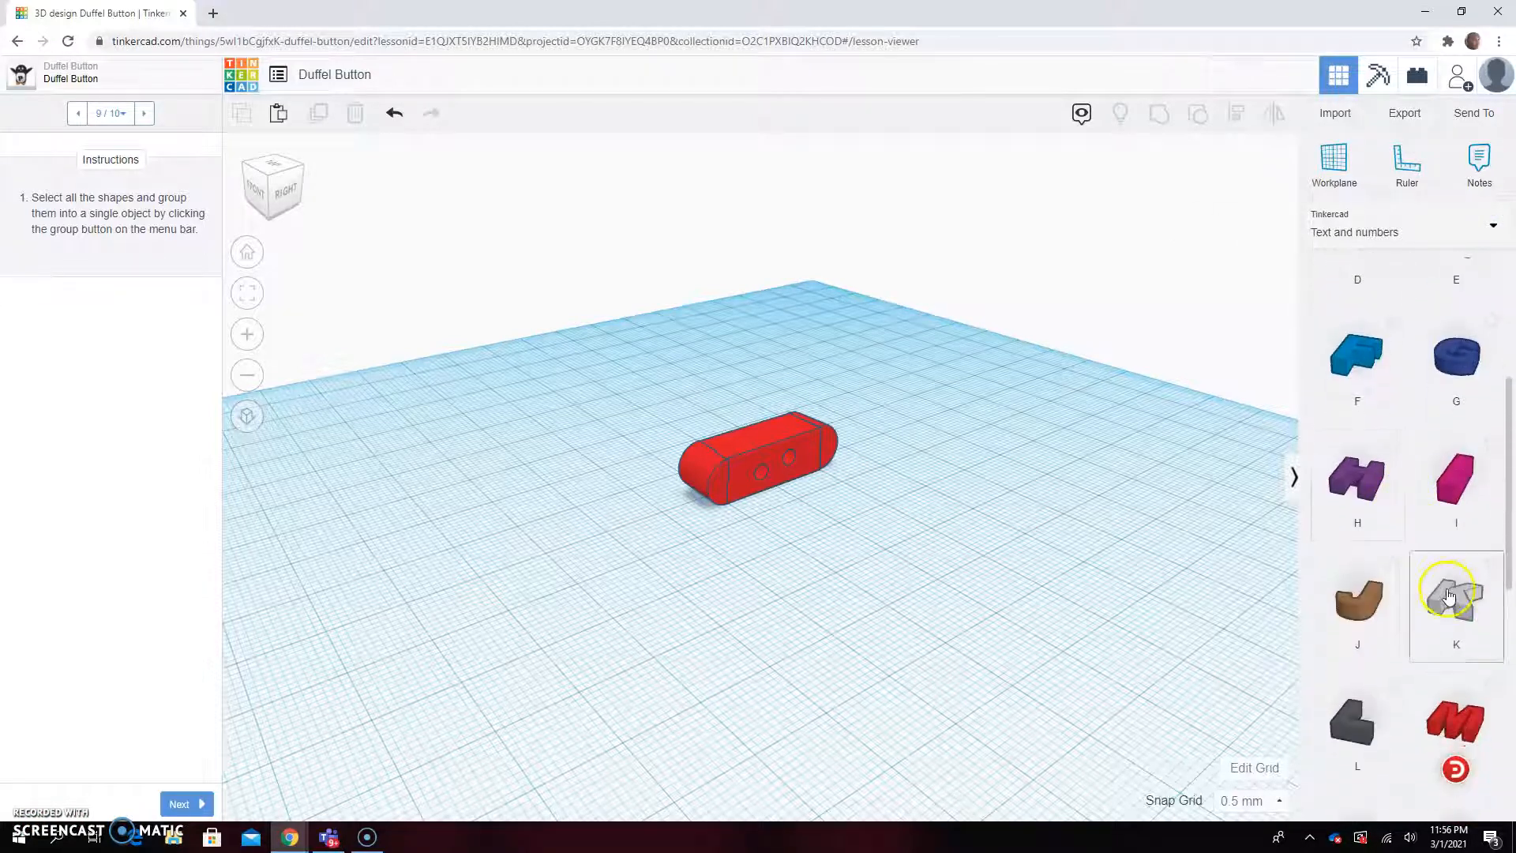
pyautogui.moveTo(1452, 597); pyautogui.dragTo(741, 401)
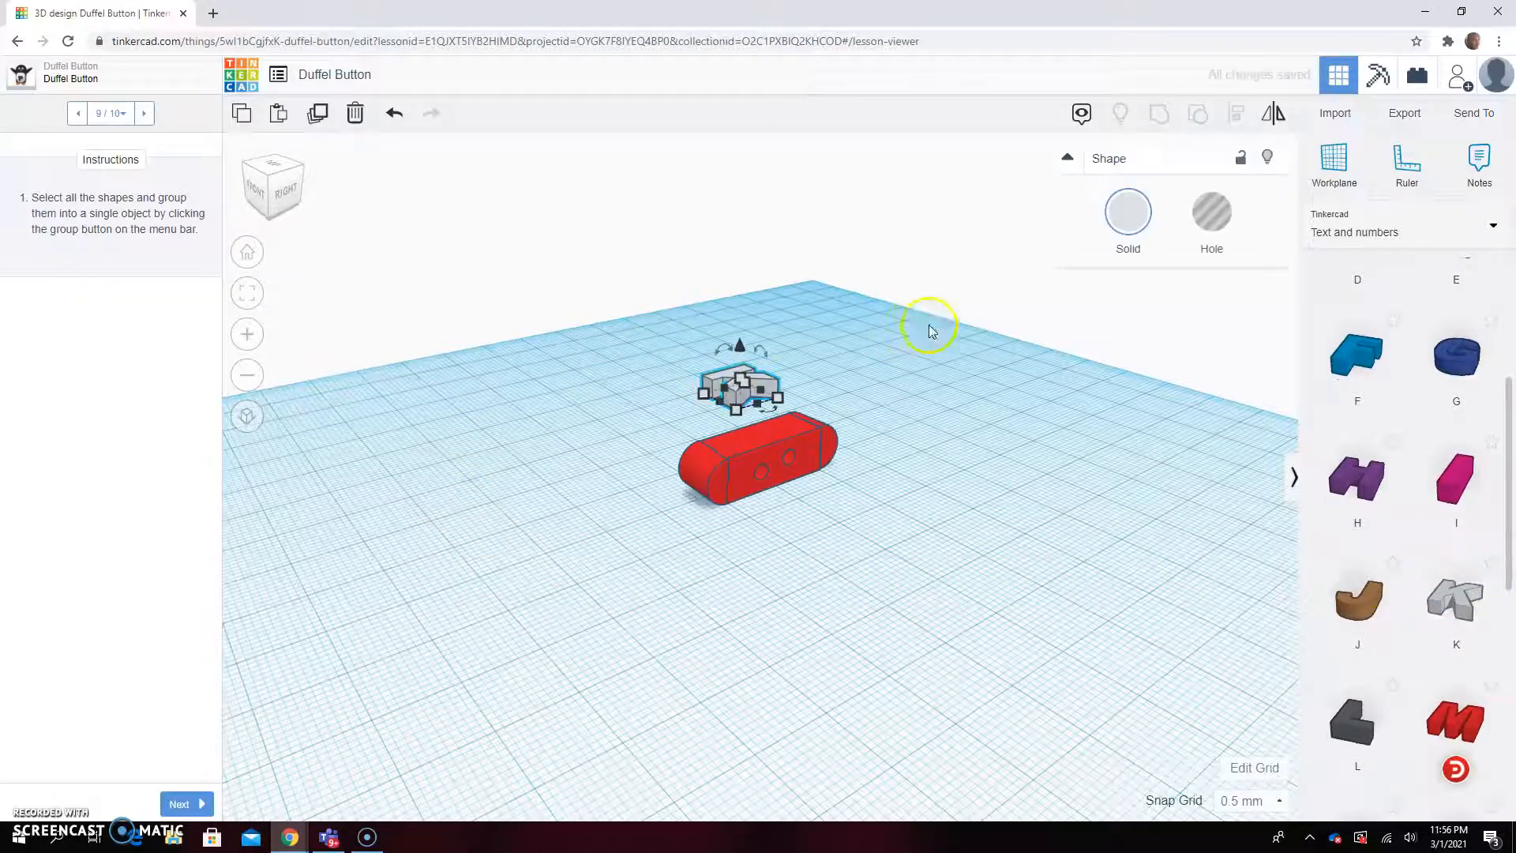
# Step: Place a letter W beside the end of the button and rotate it 95° to stand upright
pyautogui.scroll(-8, 1453, 545)
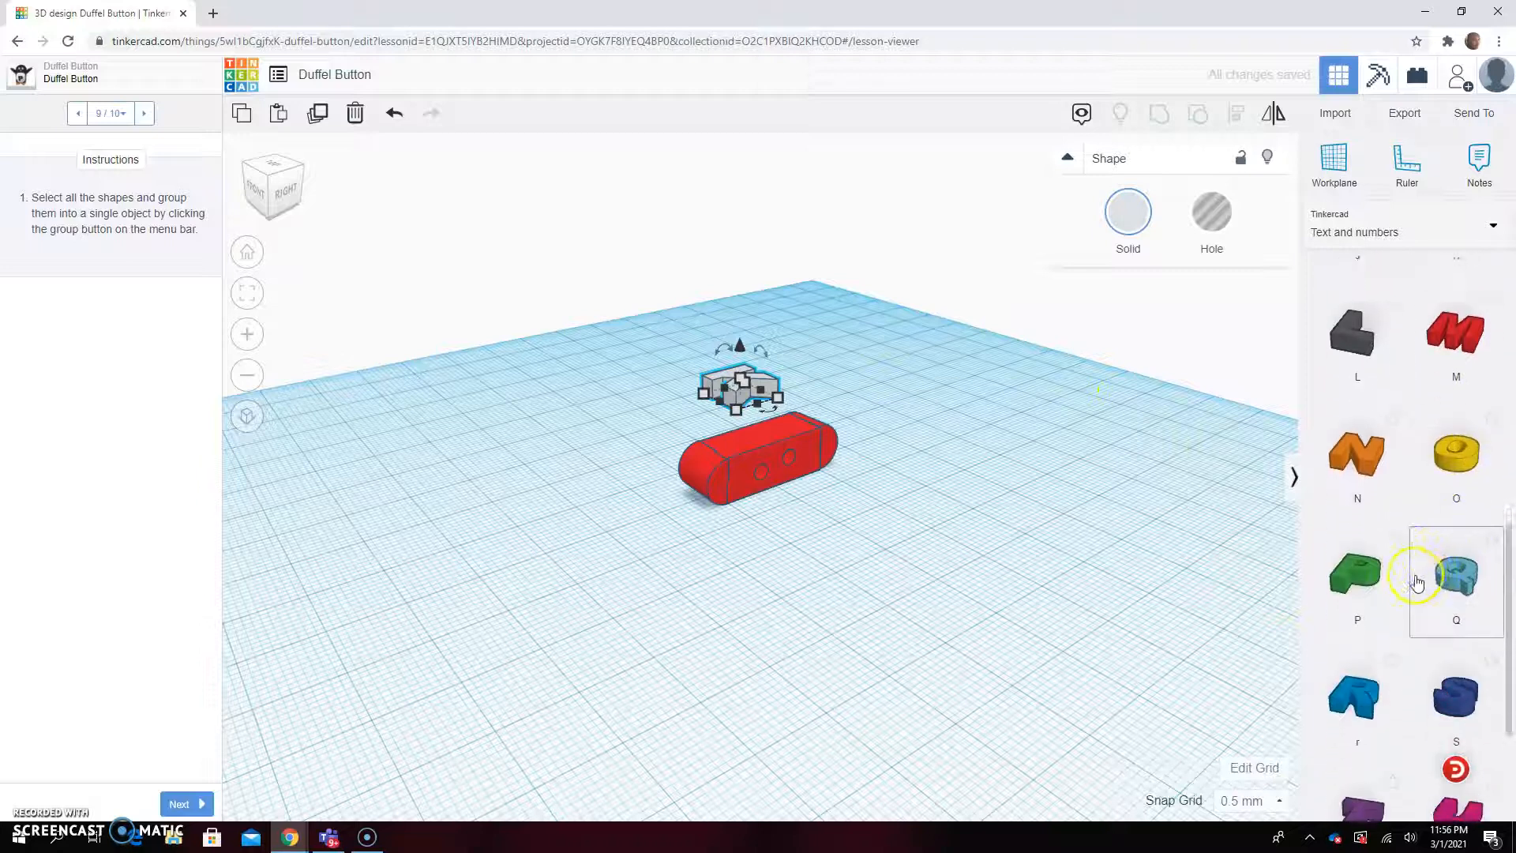
pyautogui.moveTo(1455, 712); pyautogui.dragTo(902, 496)
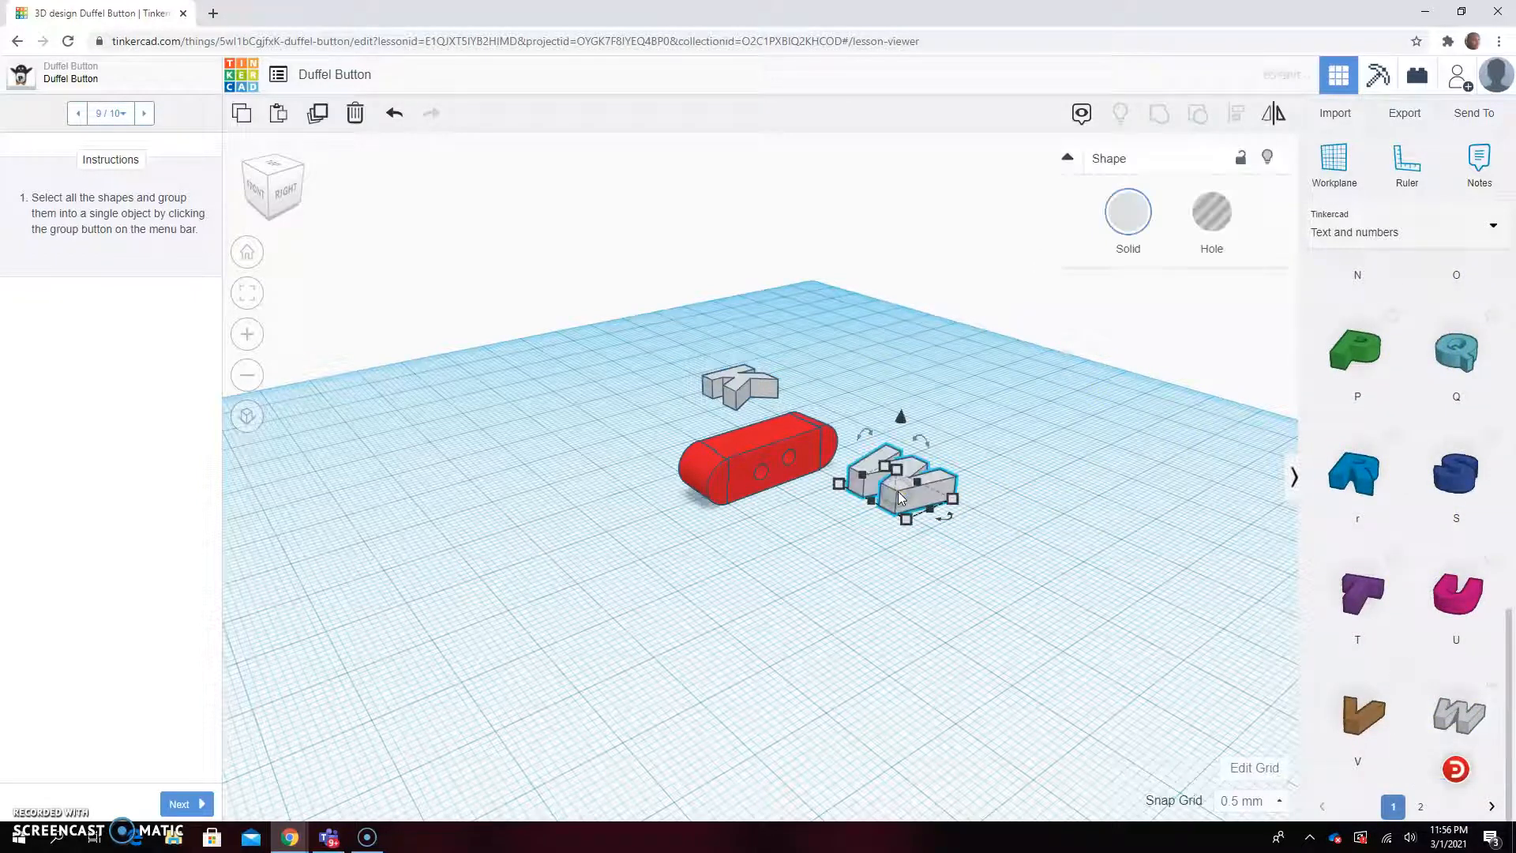
pyautogui.moveTo(871, 433); pyautogui.dragTo(838, 479)
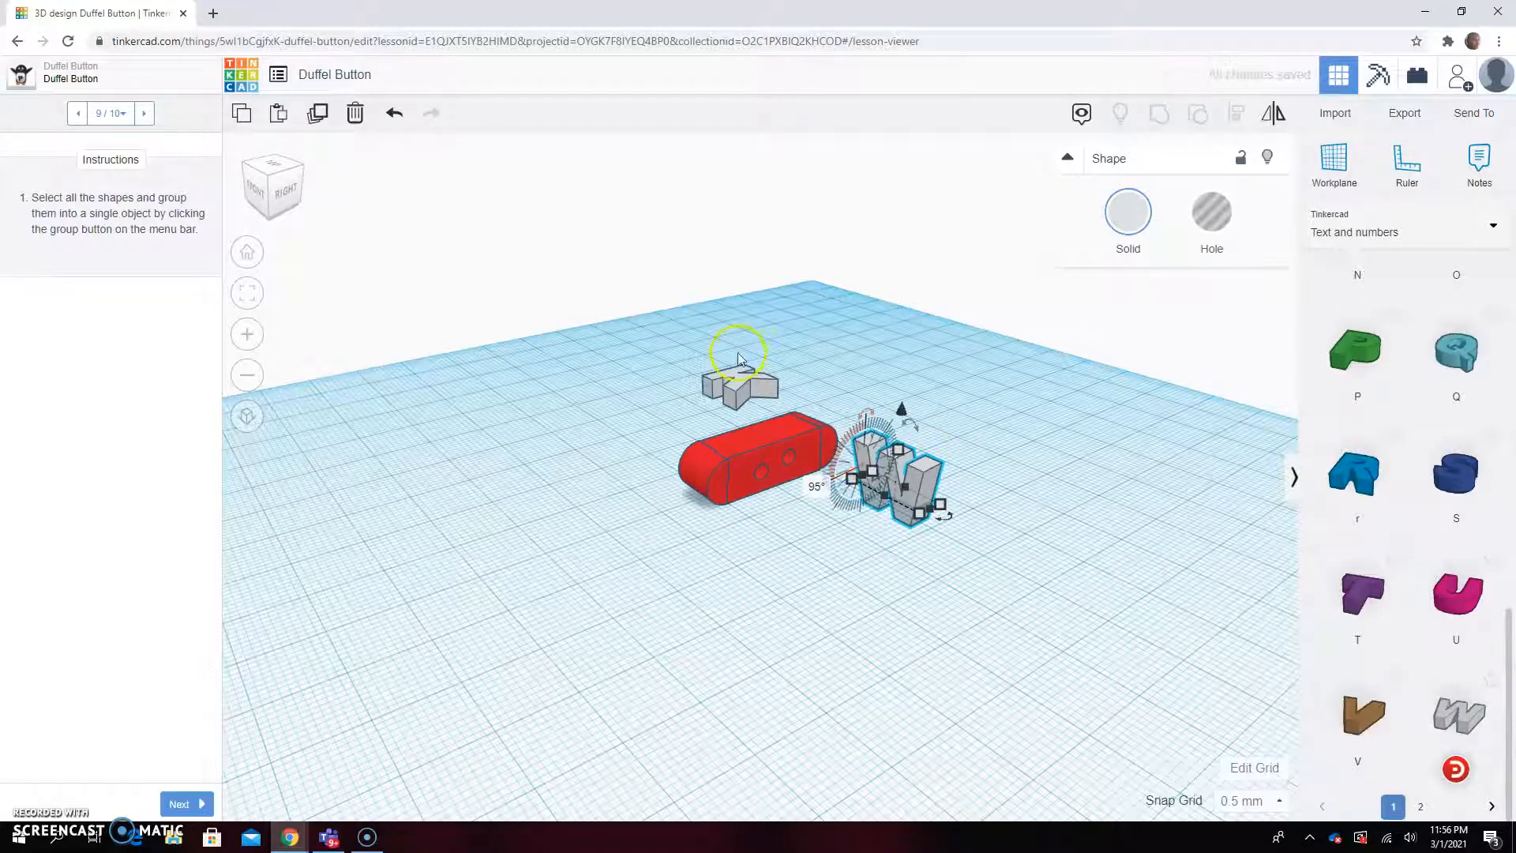
# Step: Rotate the letter K upright and turn the W about its vertical axis to face the same way as the button's side with the holes
pyautogui.click(734, 382)
pyautogui.moveTo(724, 347); pyautogui.dragTo(674, 386)
pyautogui.moveTo(881, 576); pyautogui.dragTo(704, 585, button='right')
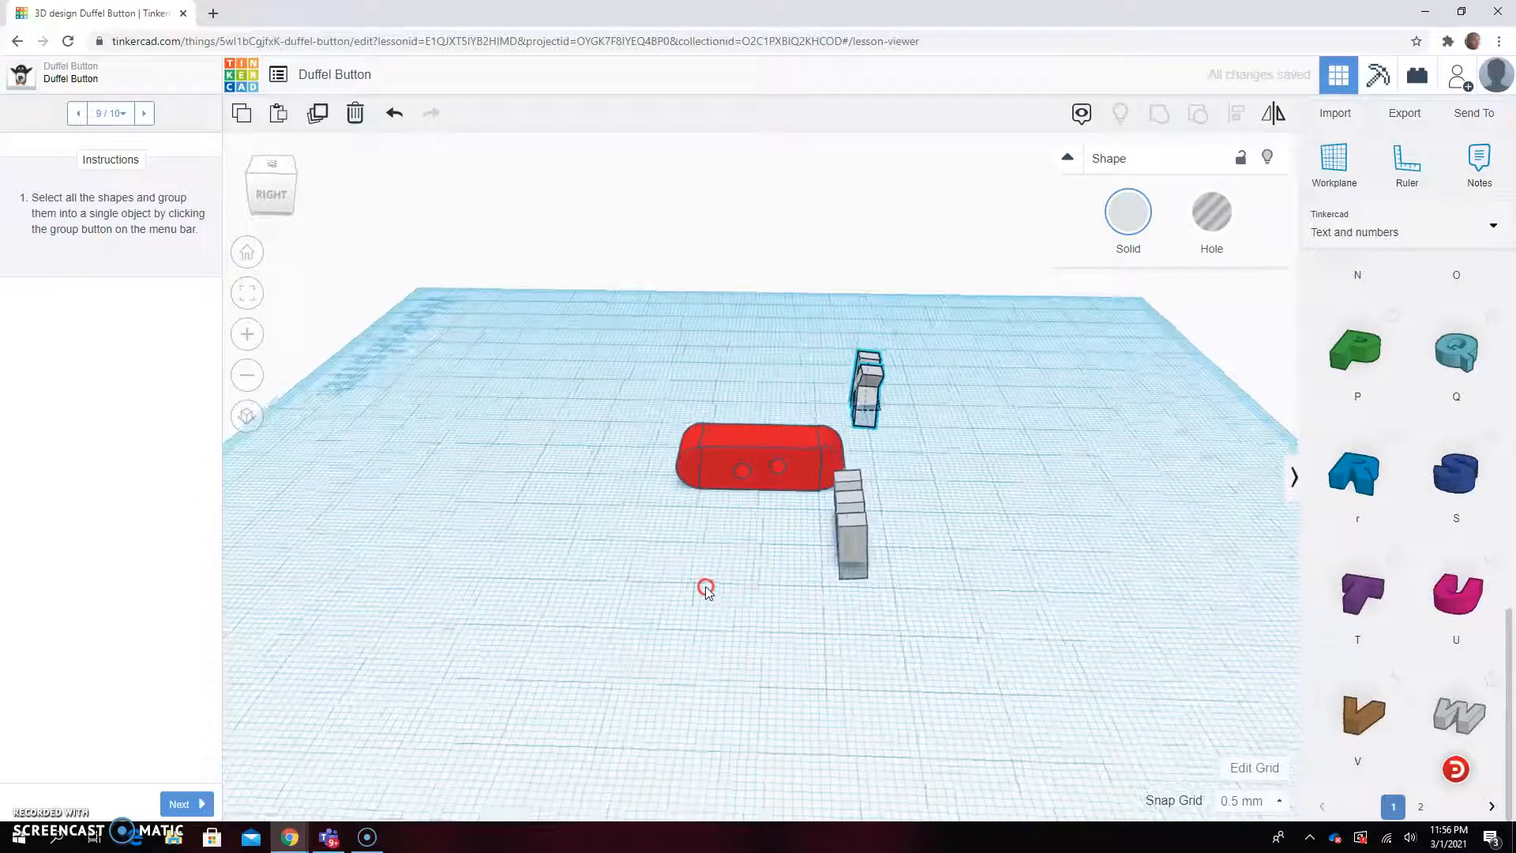
pyautogui.click(845, 505)
pyautogui.moveTo(889, 550)
pyautogui.moveTo(889, 551); pyautogui.dragTo(852, 423)
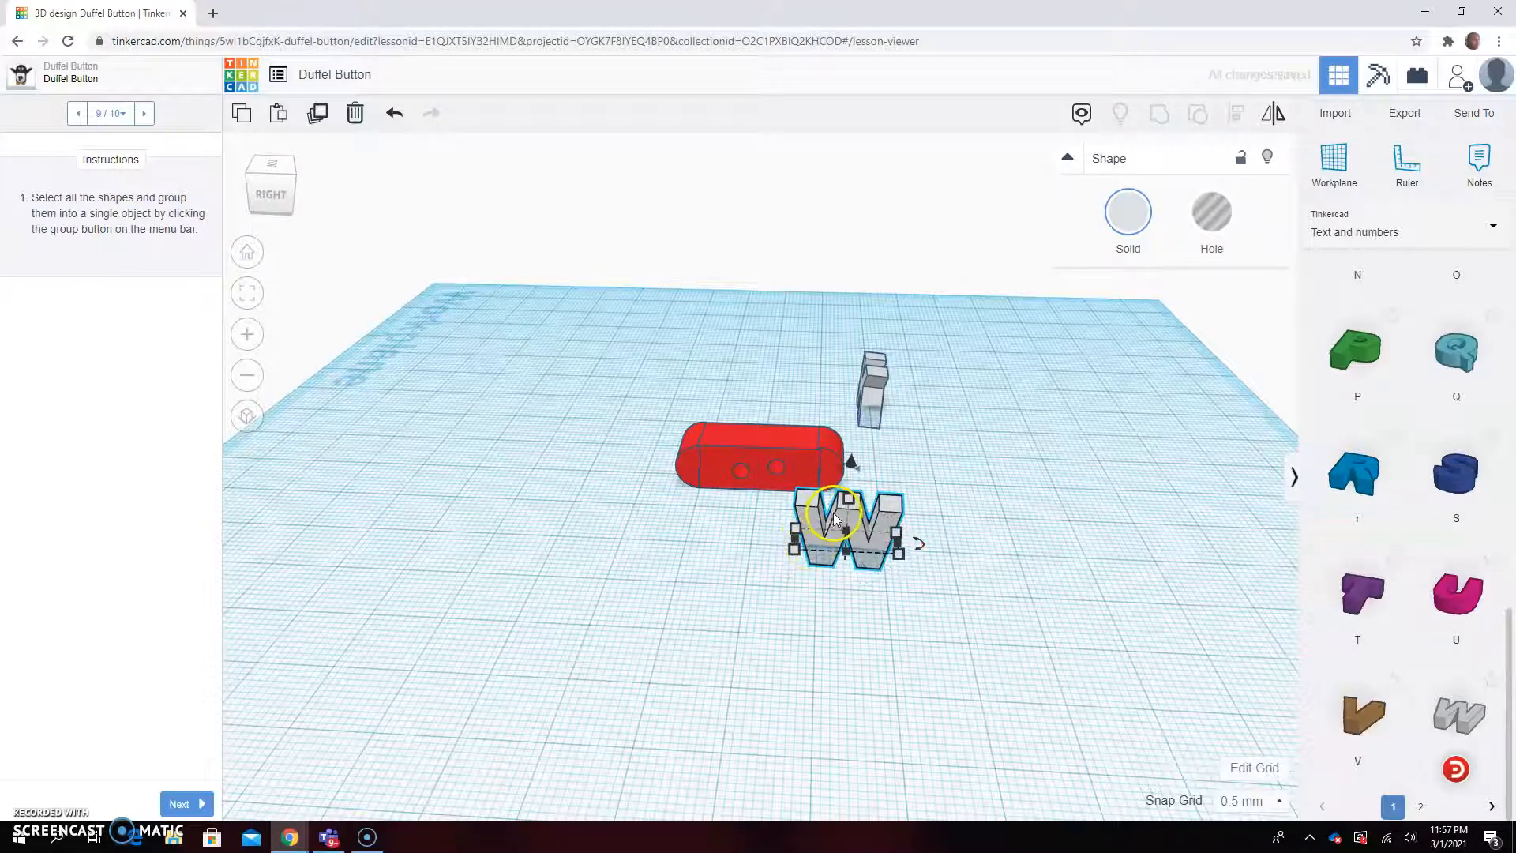
# Step: Position the upright K and W at opposite ends of the button and adjust the K's height above the workplane
pyautogui.moveTo(841, 517); pyautogui.dragTo(613, 354)
pyautogui.moveTo(549, 433); pyautogui.dragTo(593, 443)
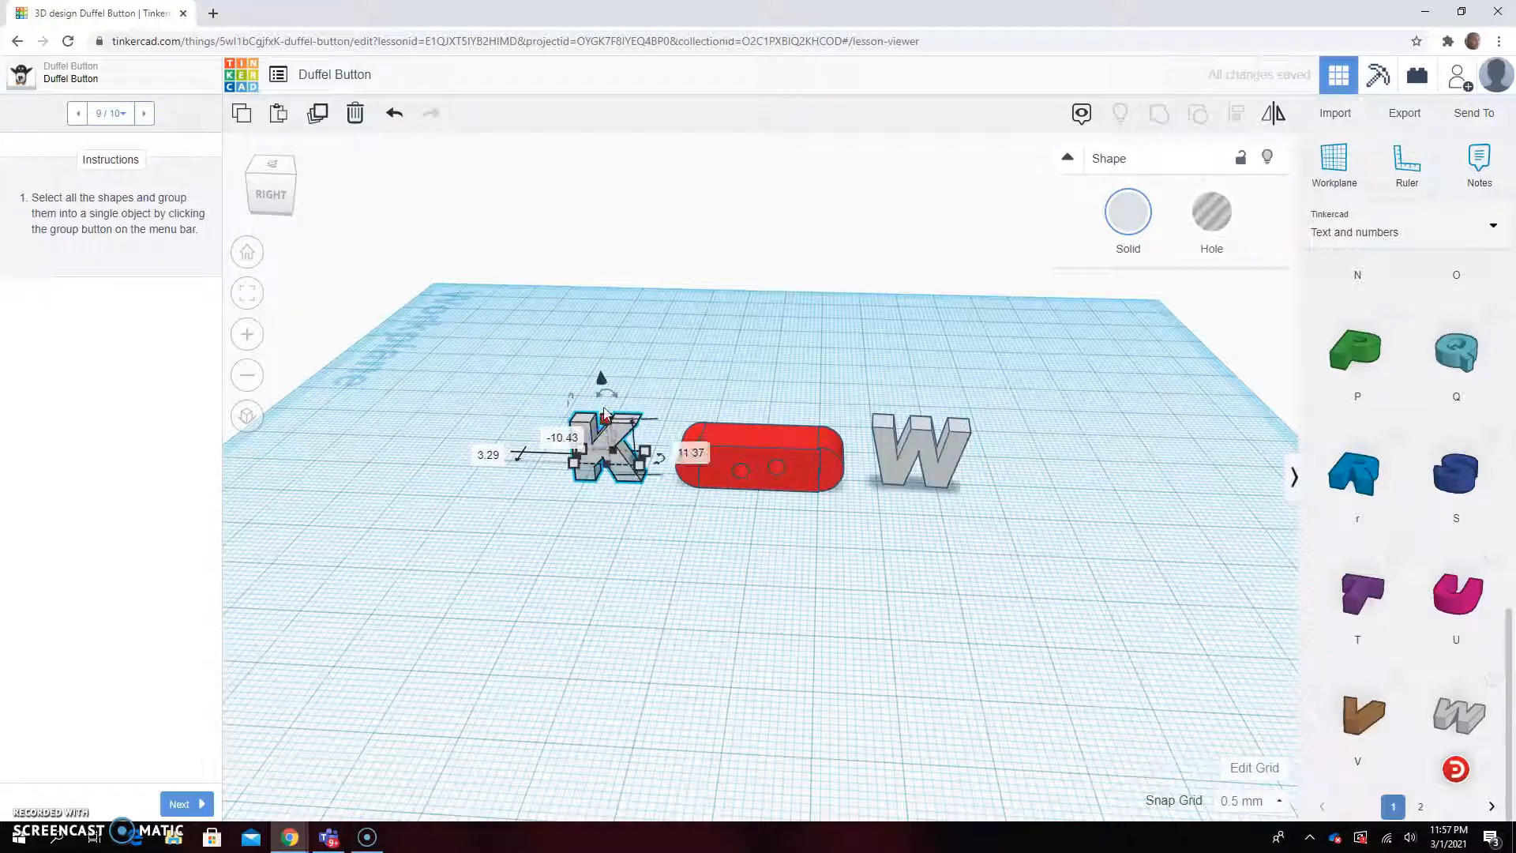
pyautogui.moveTo(600, 379); pyautogui.dragTo(603, 370)
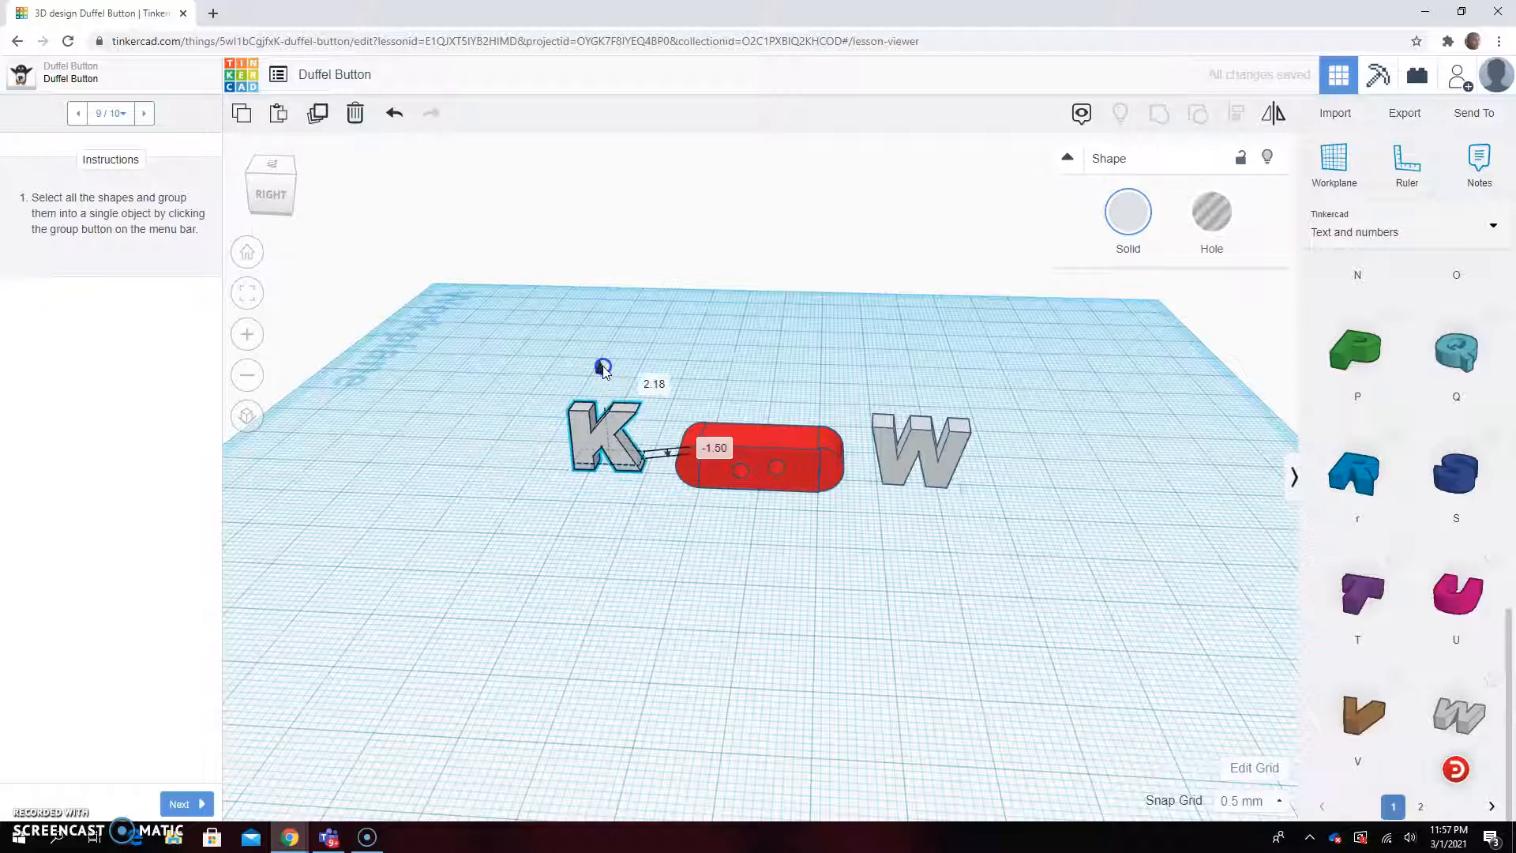
pyautogui.click(731, 581)
pyautogui.moveTo(714, 610); pyautogui.dragTo(722, 577, button='right')
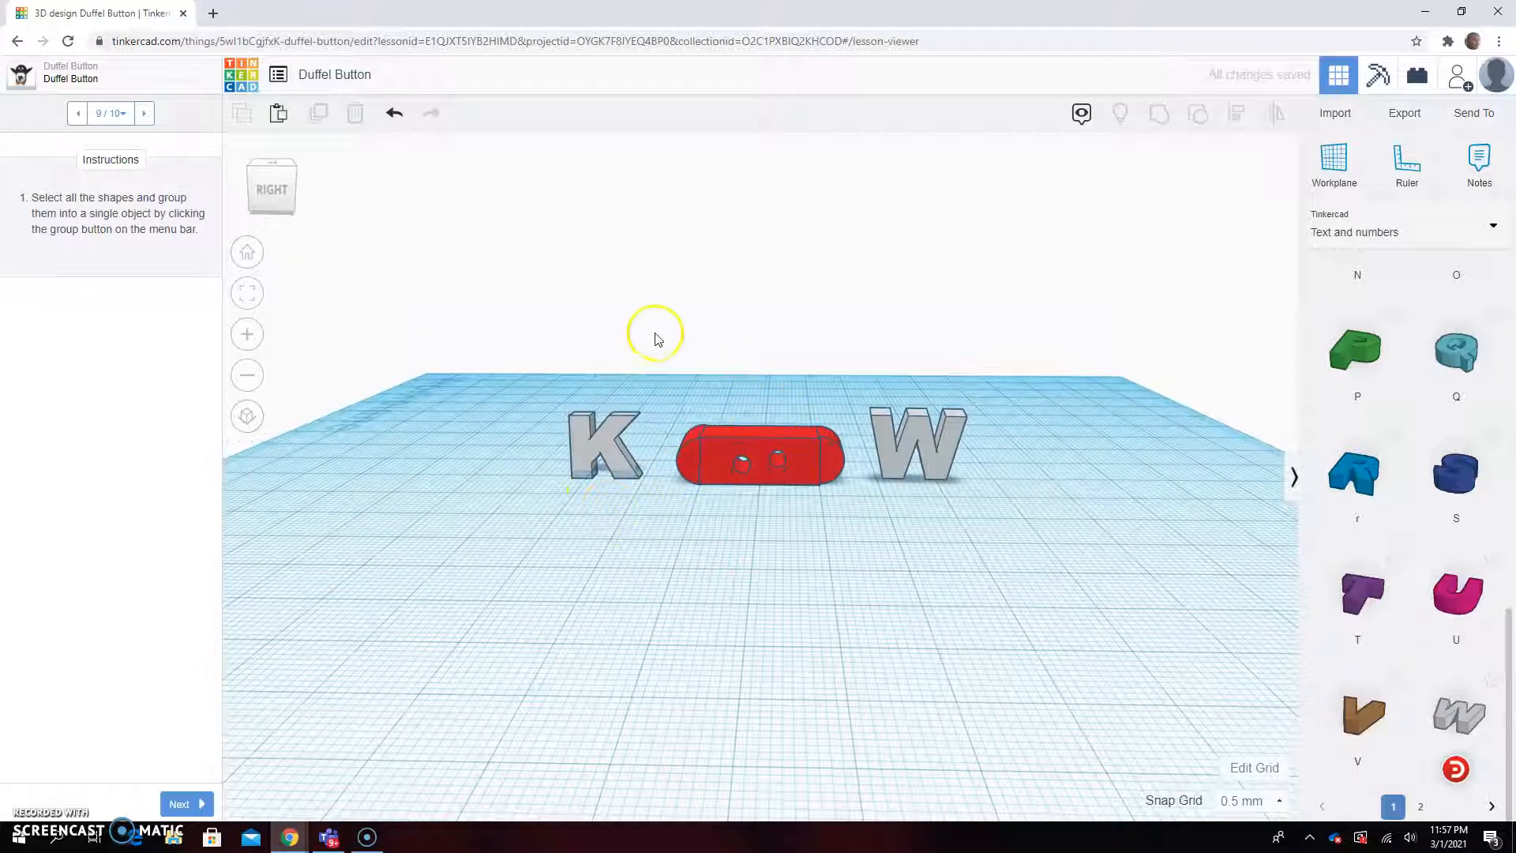